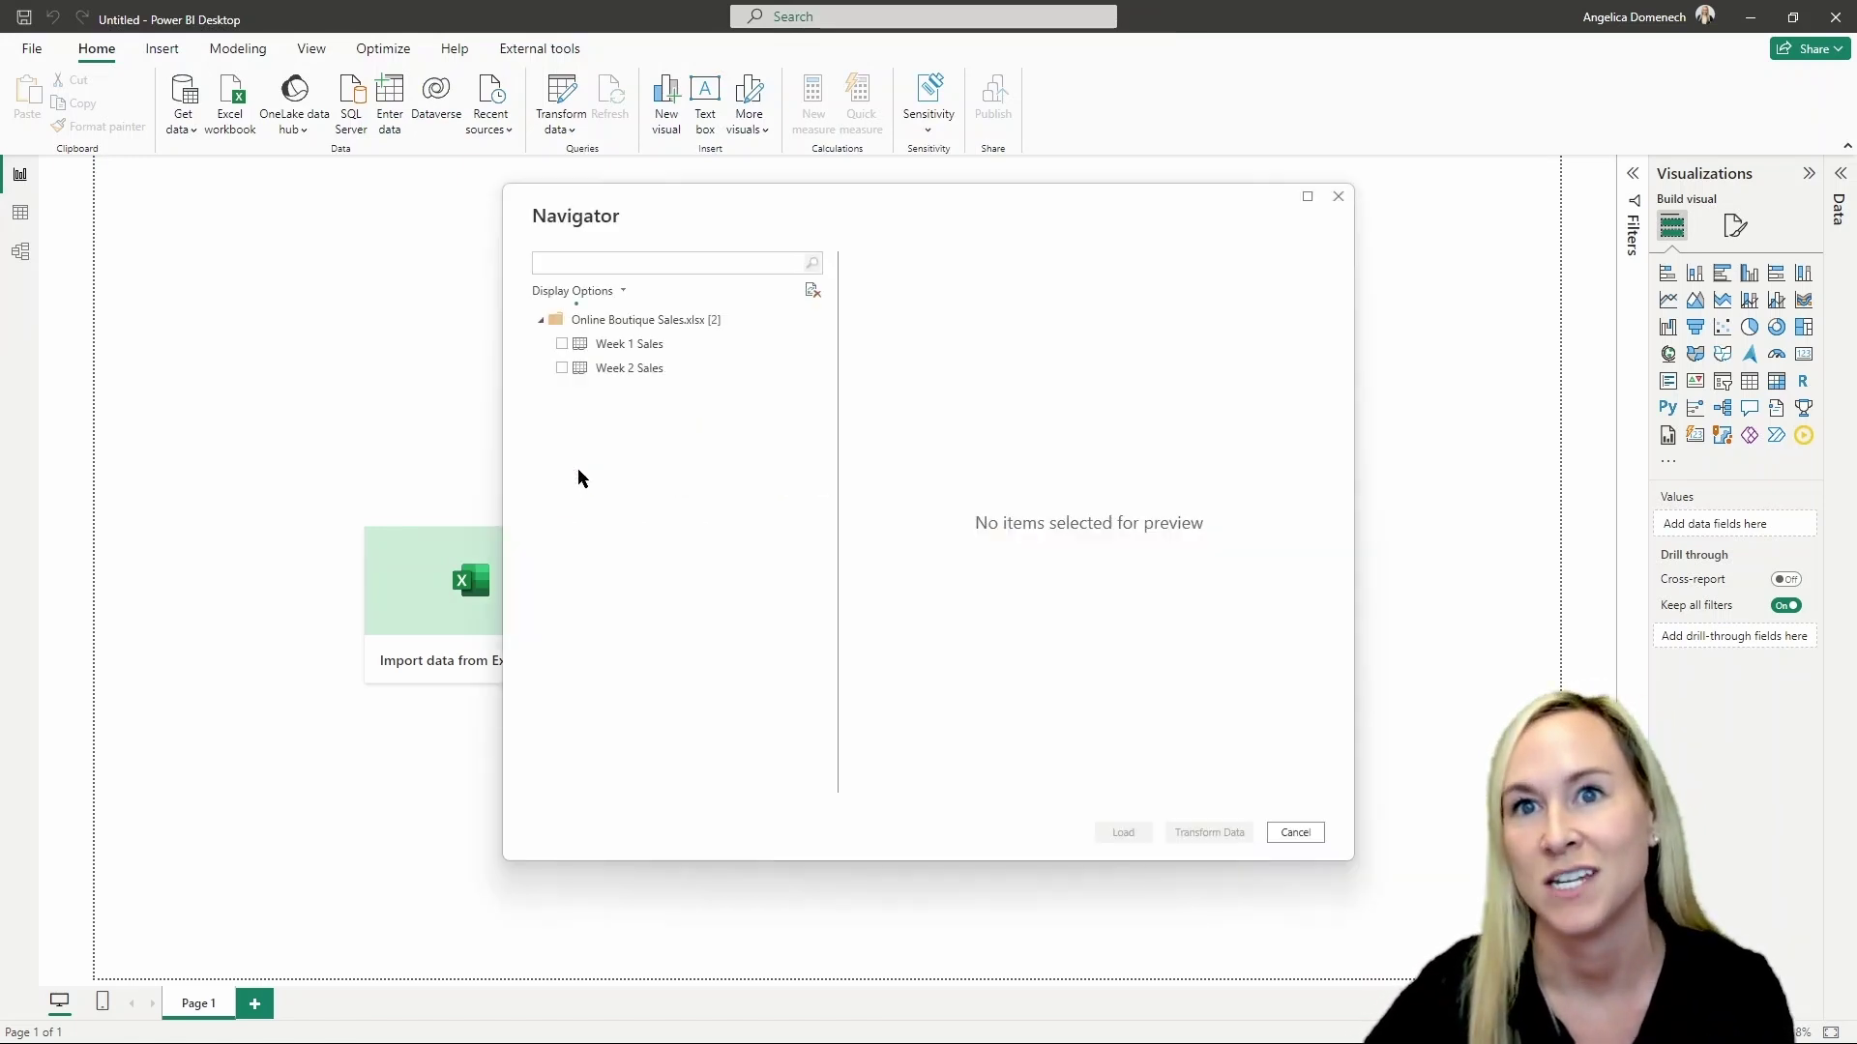
Step: Choose the Week 1 Sales and Week 2 Sales tables from Online Boutique Sales.xlsx and open them for transformation in Power Query Editor
{"action": "left_click", "coordinate": [563, 345]}
{"action": "left_click", "coordinate": [563, 368]}
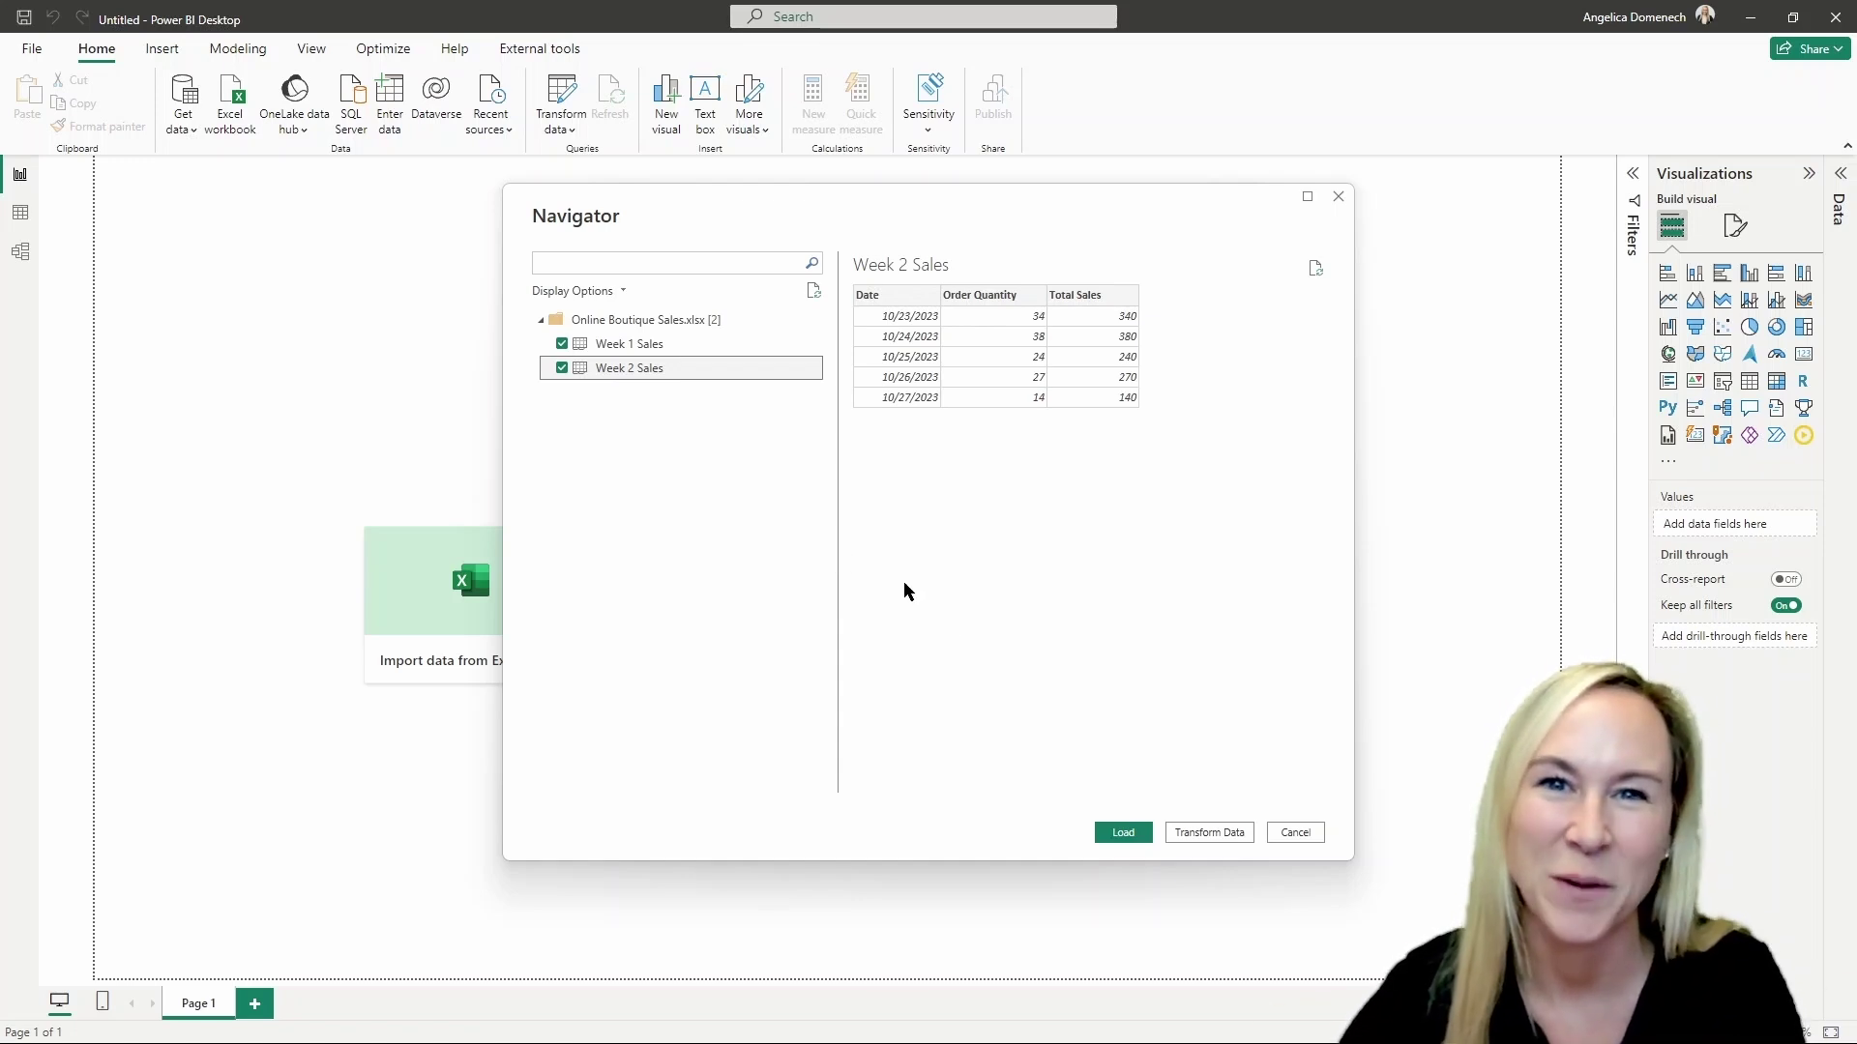
{"action": "left_click", "coordinate": [1196, 841]}
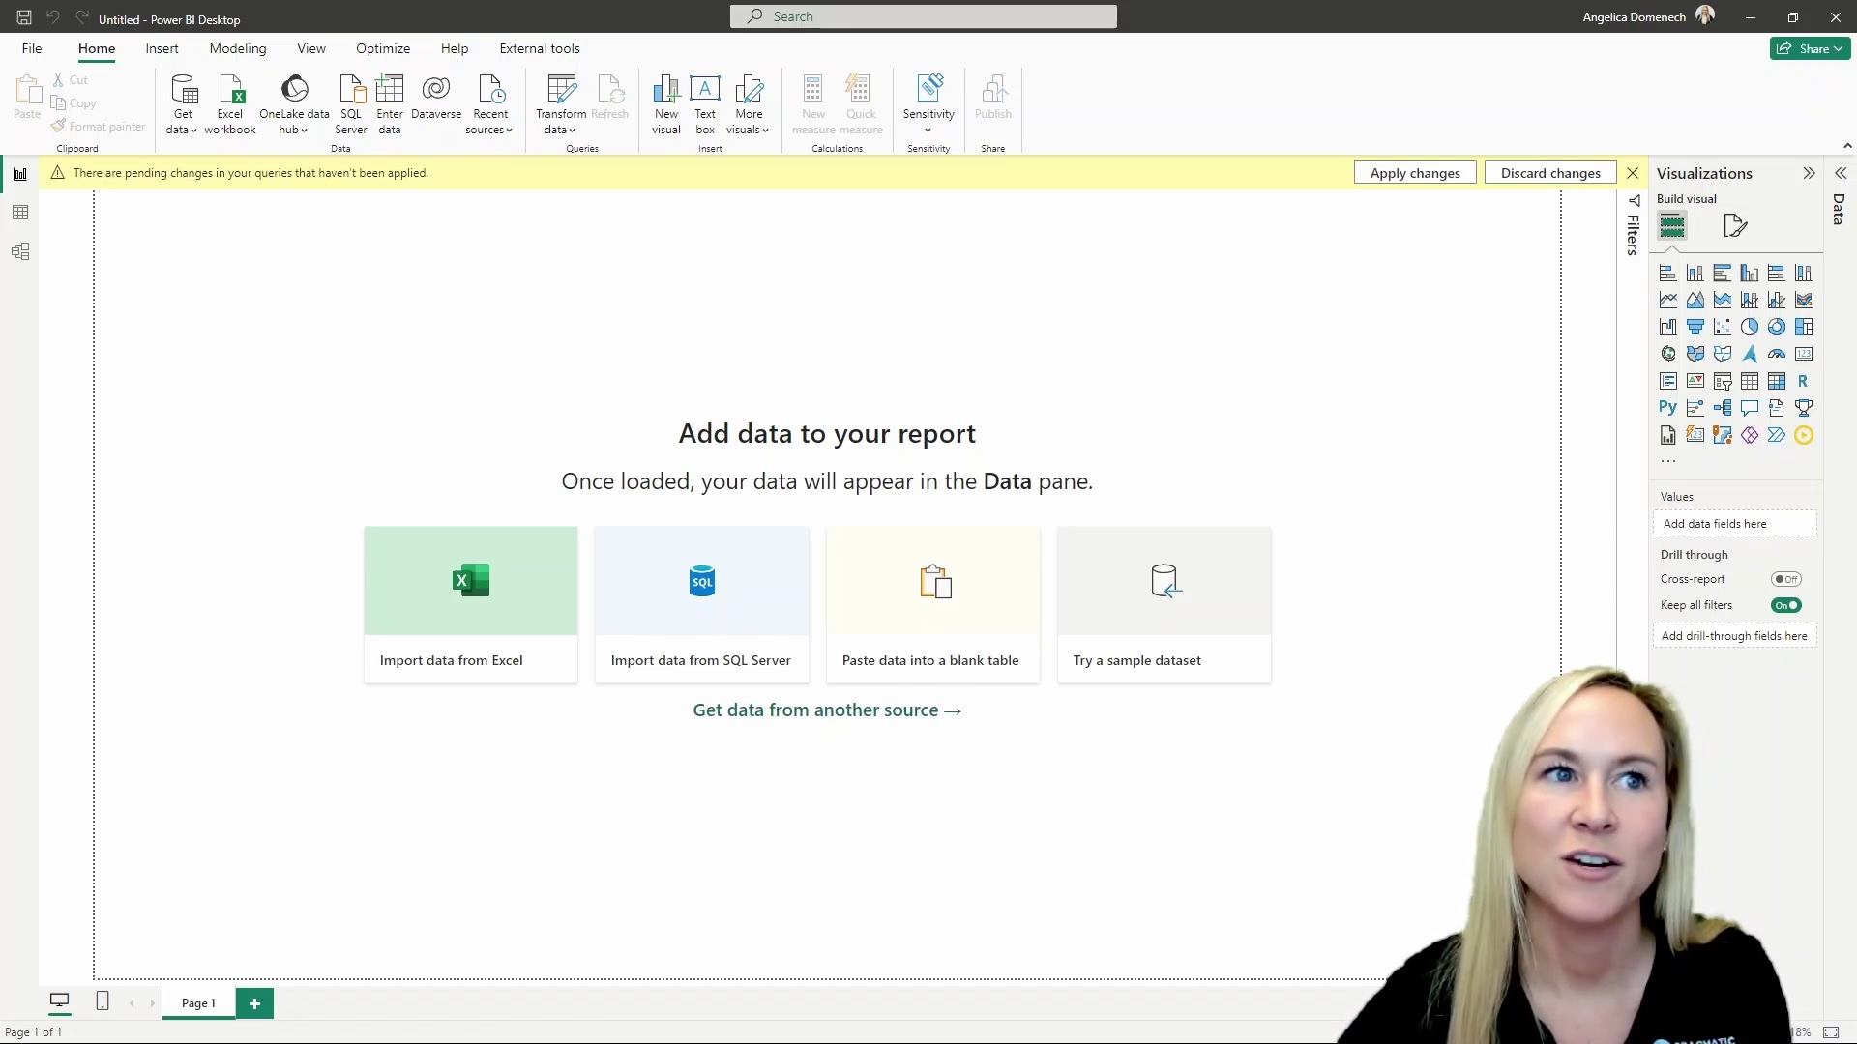
{"action": "left_click_drag", "start_coordinate": [116, 244], "coordinate": [976, 1]}
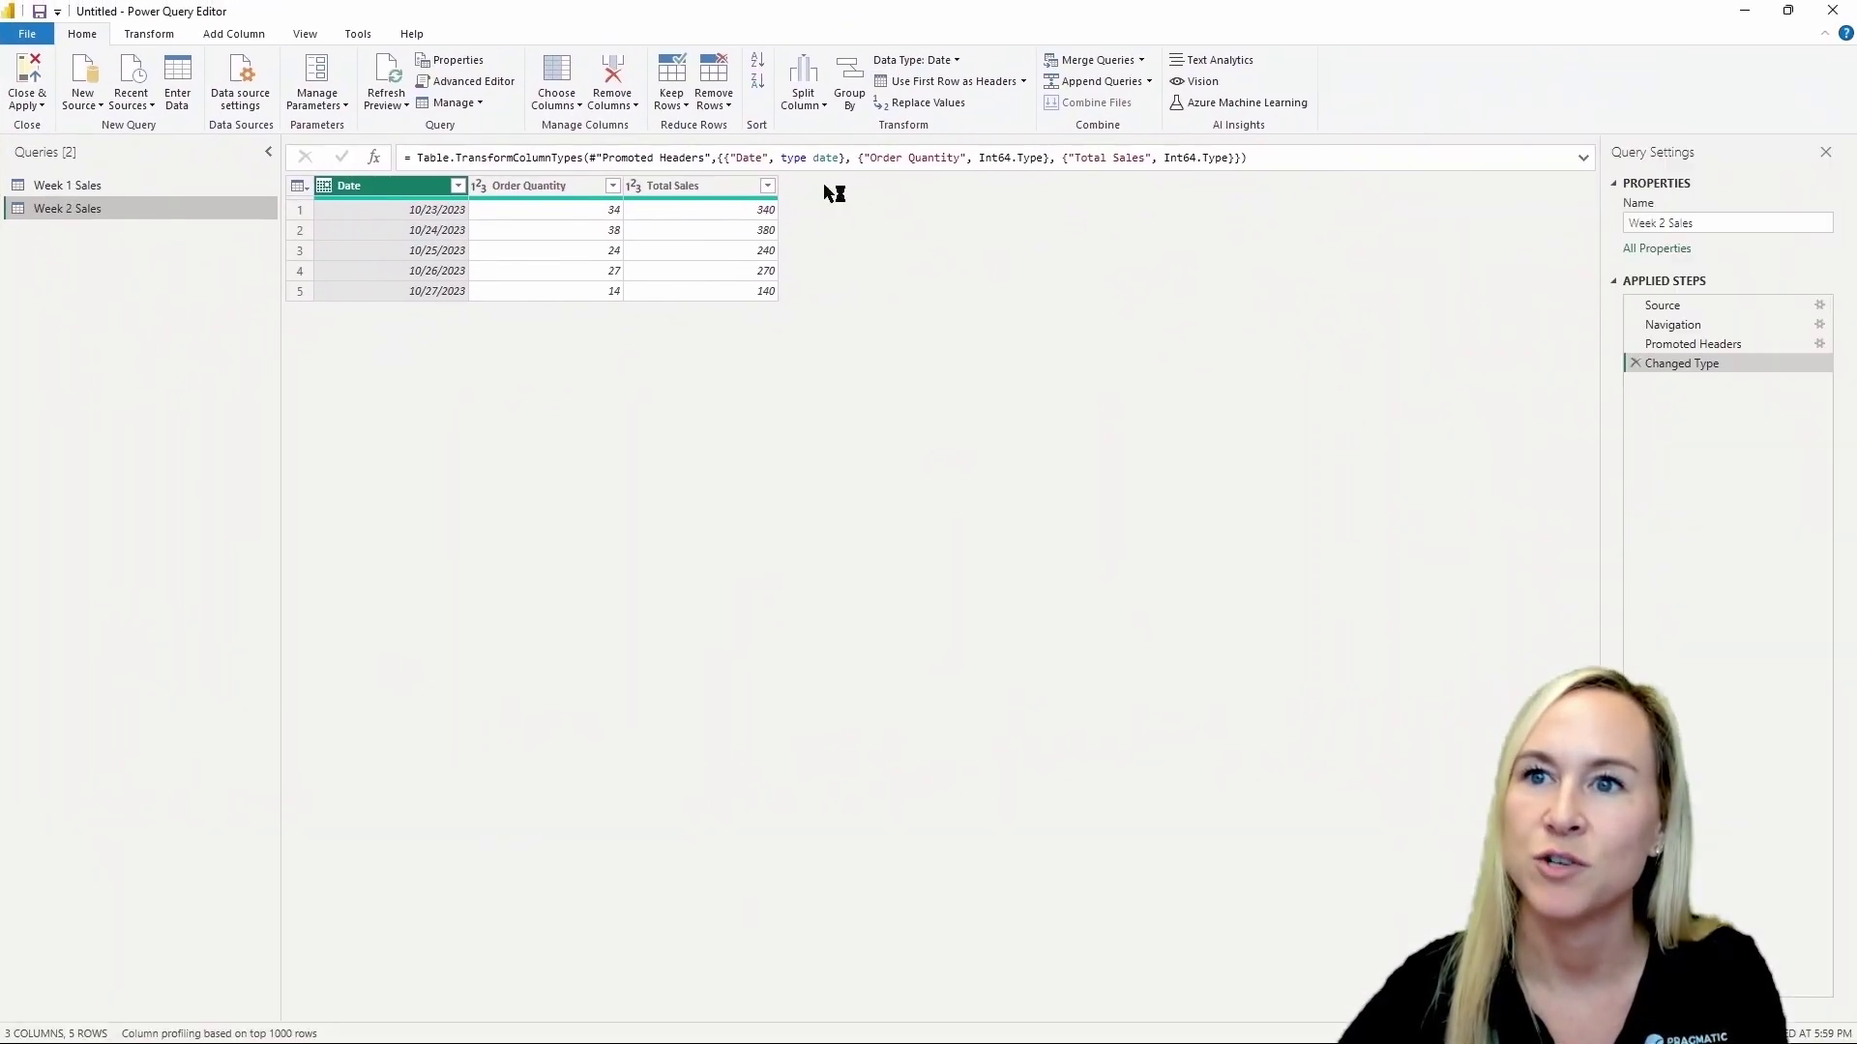
Step: Compare the rows of the Week 1 Sales and Week 2 Sales queries, finishing on Week 1 Sales
{"action": "left_click", "coordinate": [95, 186]}
{"action": "left_click", "coordinate": [98, 213]}
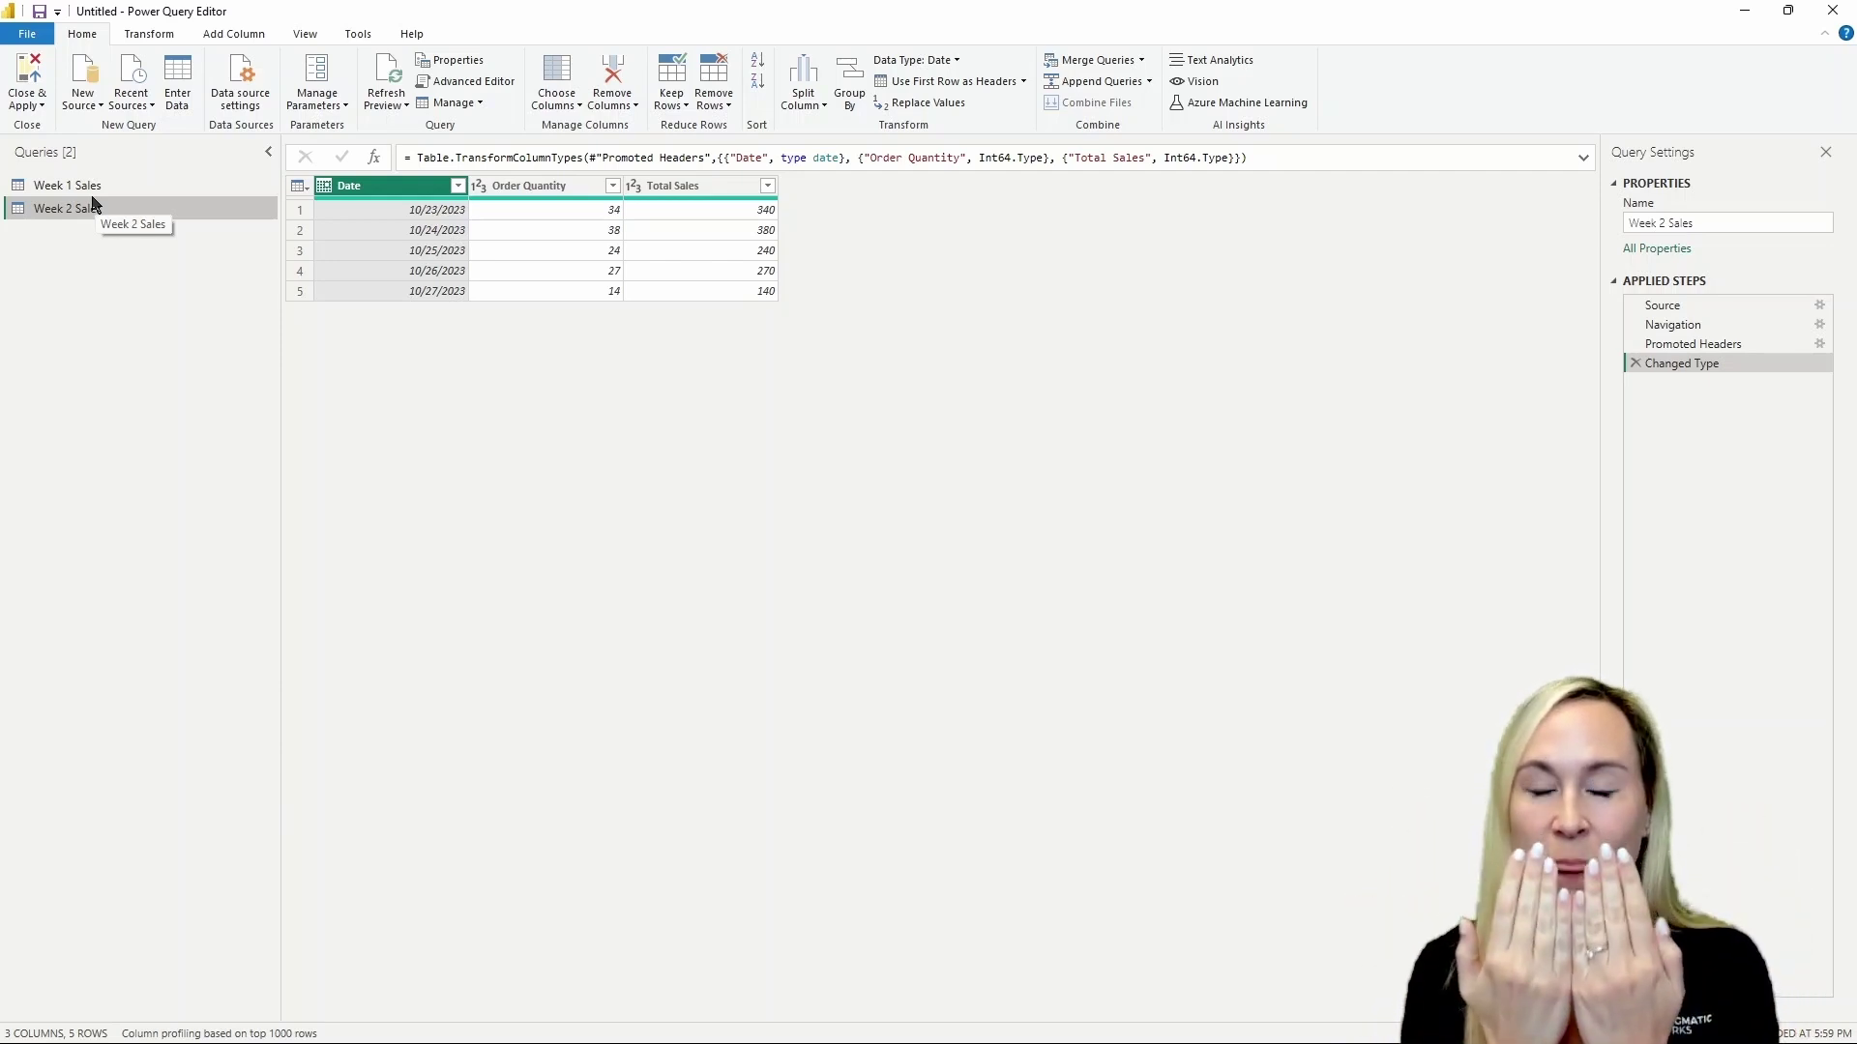
{"action": "left_click", "coordinate": [101, 187]}
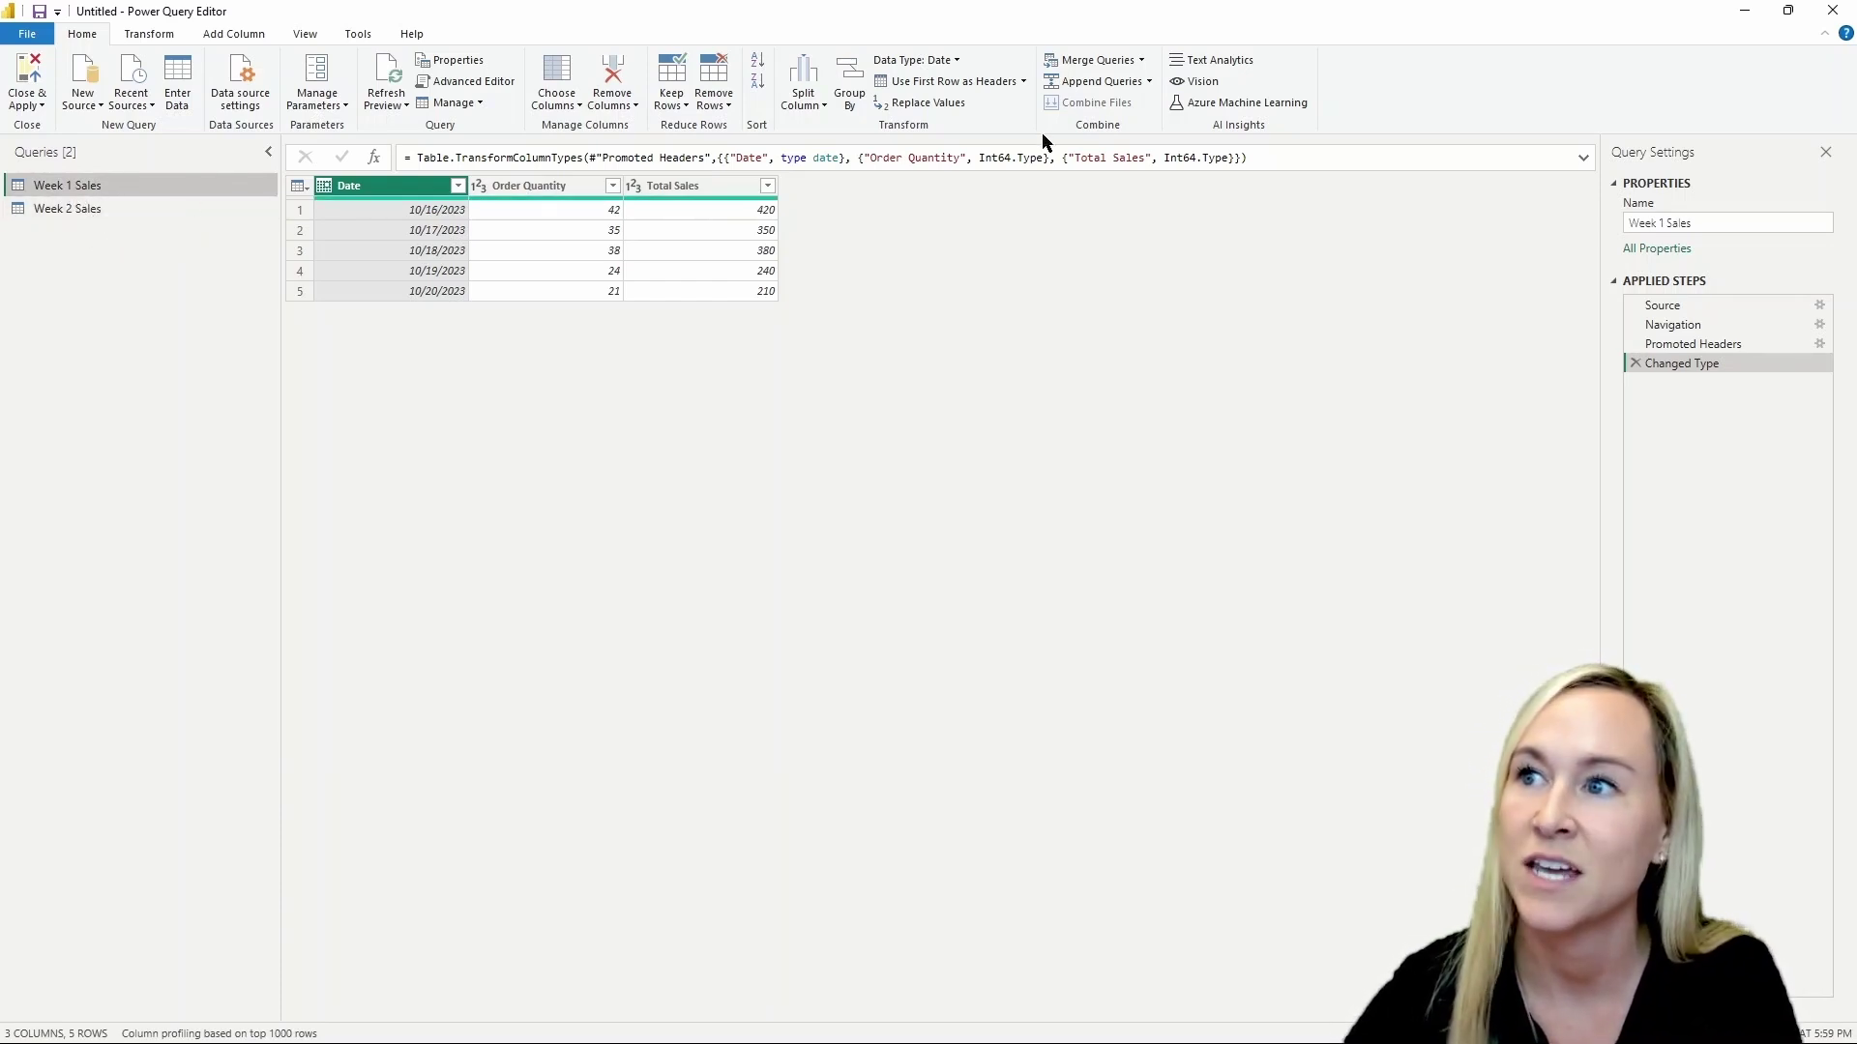
Step: Try to merge Week 2 Sales into Week 1 Sales, matching on Order Quantity with a Left Outer join
{"action": "left_click", "coordinate": [1114, 64]}
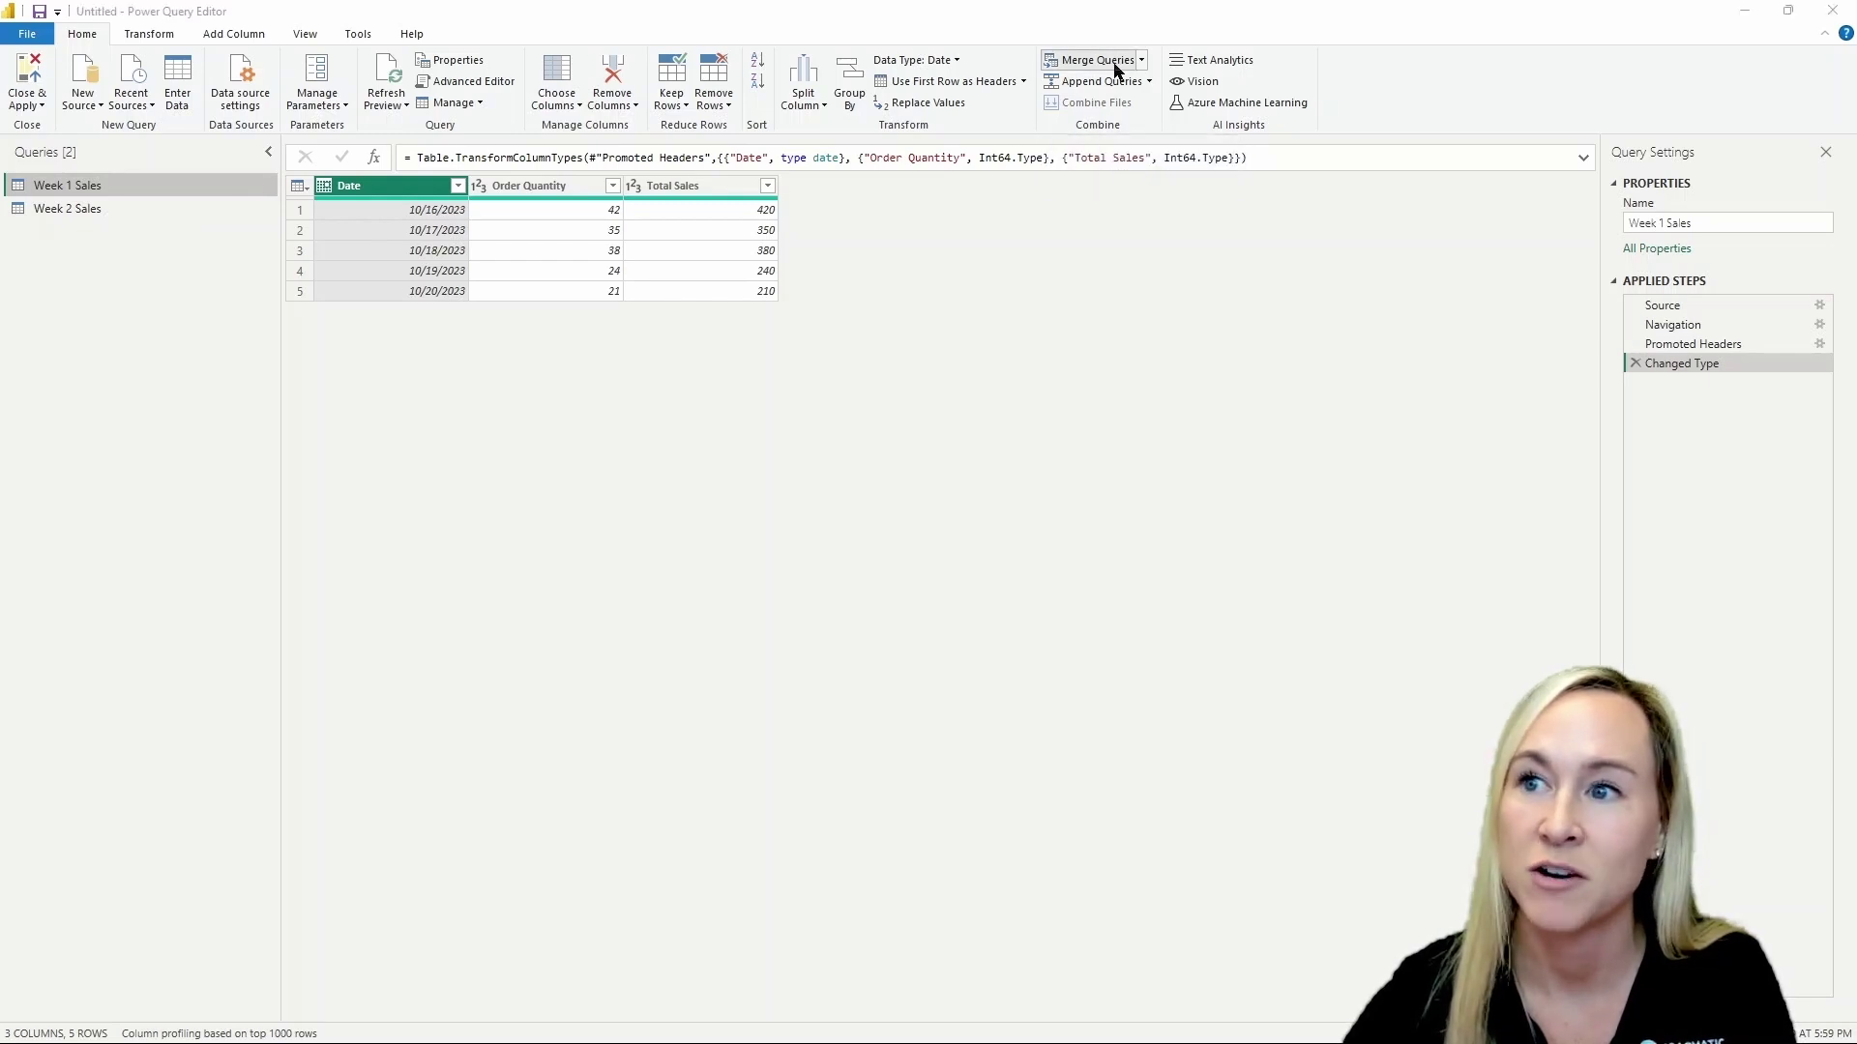
{"action": "left_click", "coordinate": [740, 500]}
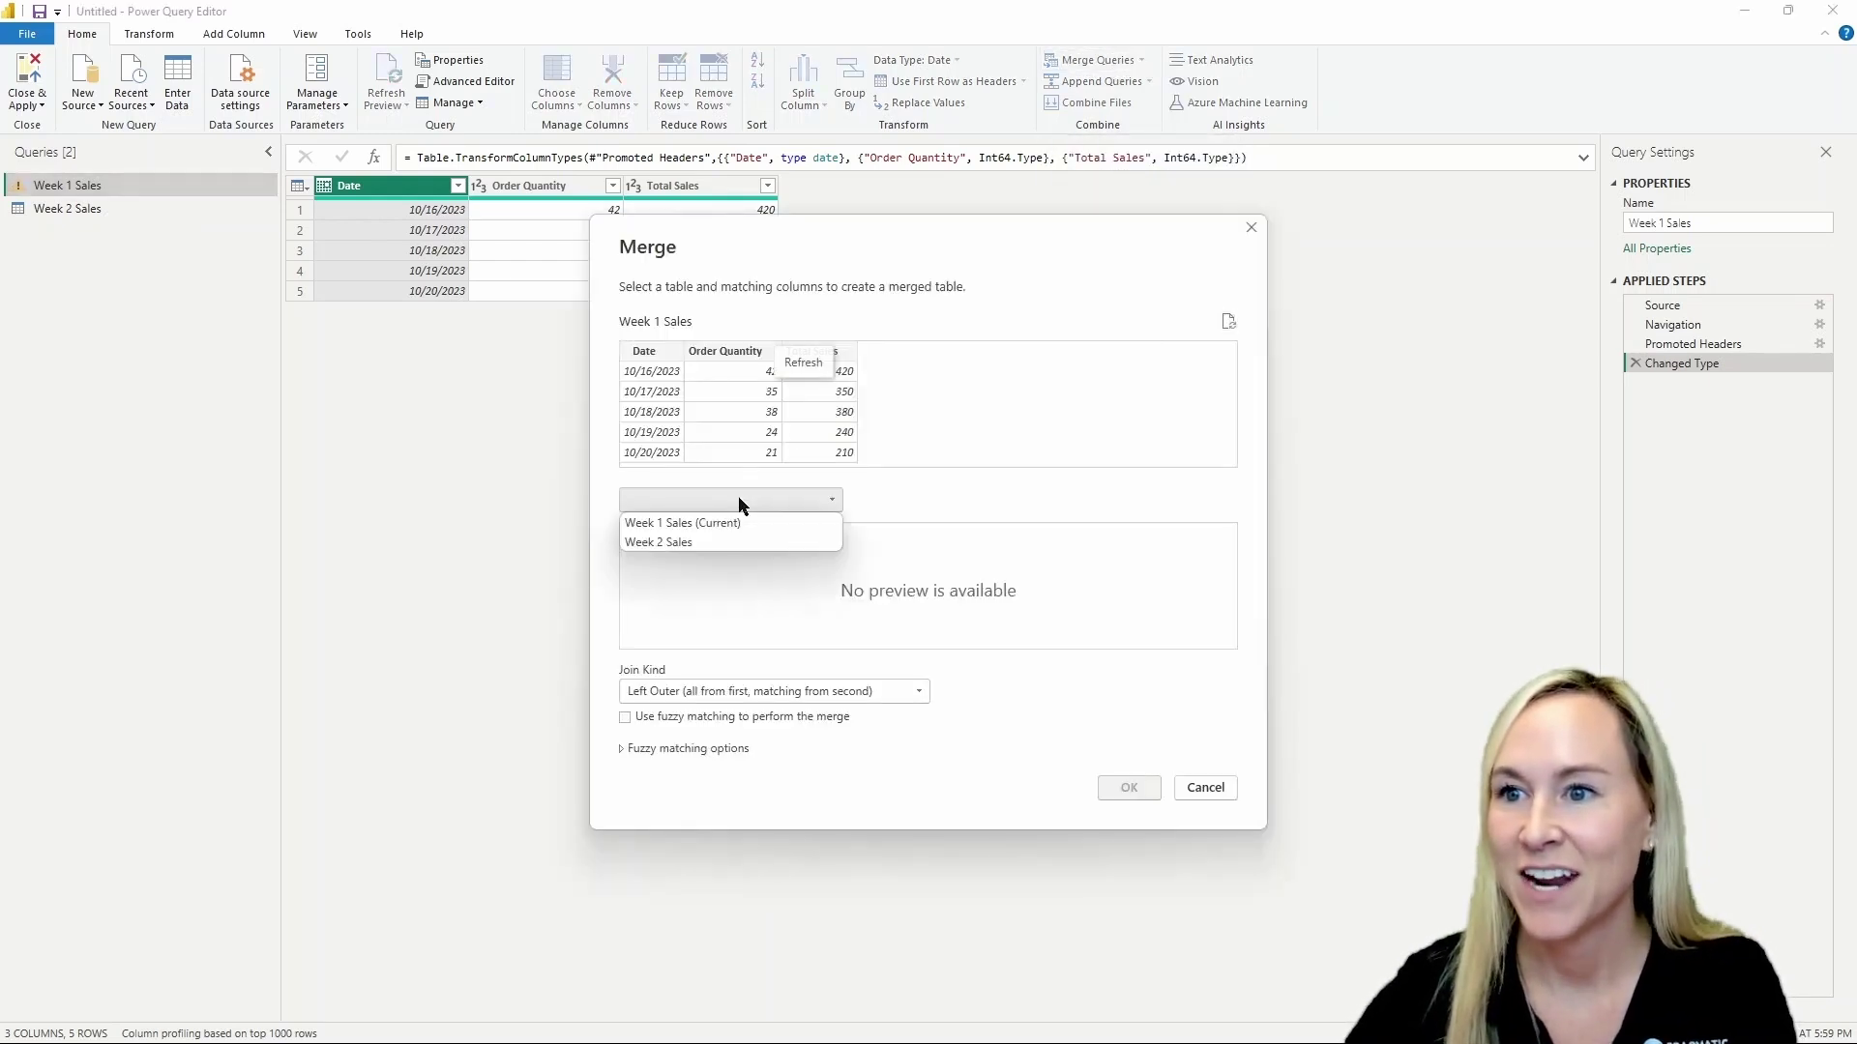
{"action": "left_click", "coordinate": [707, 538]}
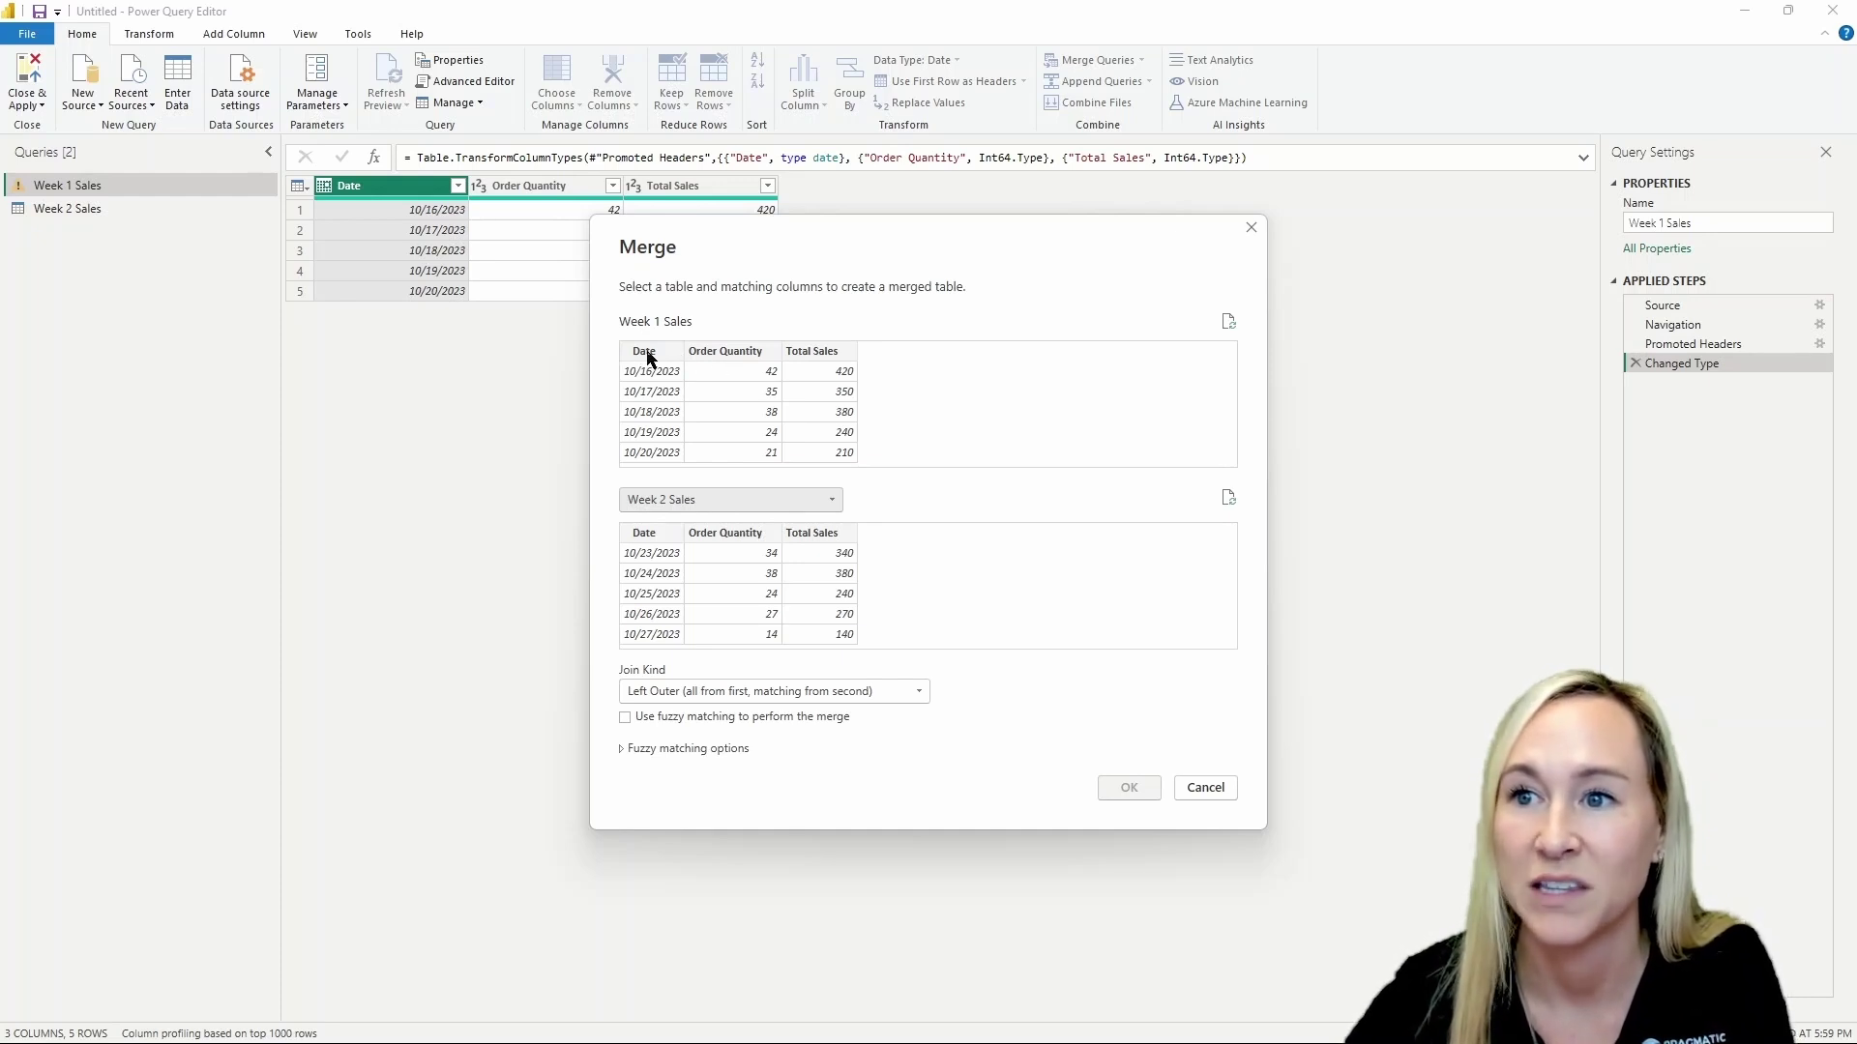
{"action": "left_click", "coordinate": [716, 356]}
{"action": "left_click", "coordinate": [734, 535]}
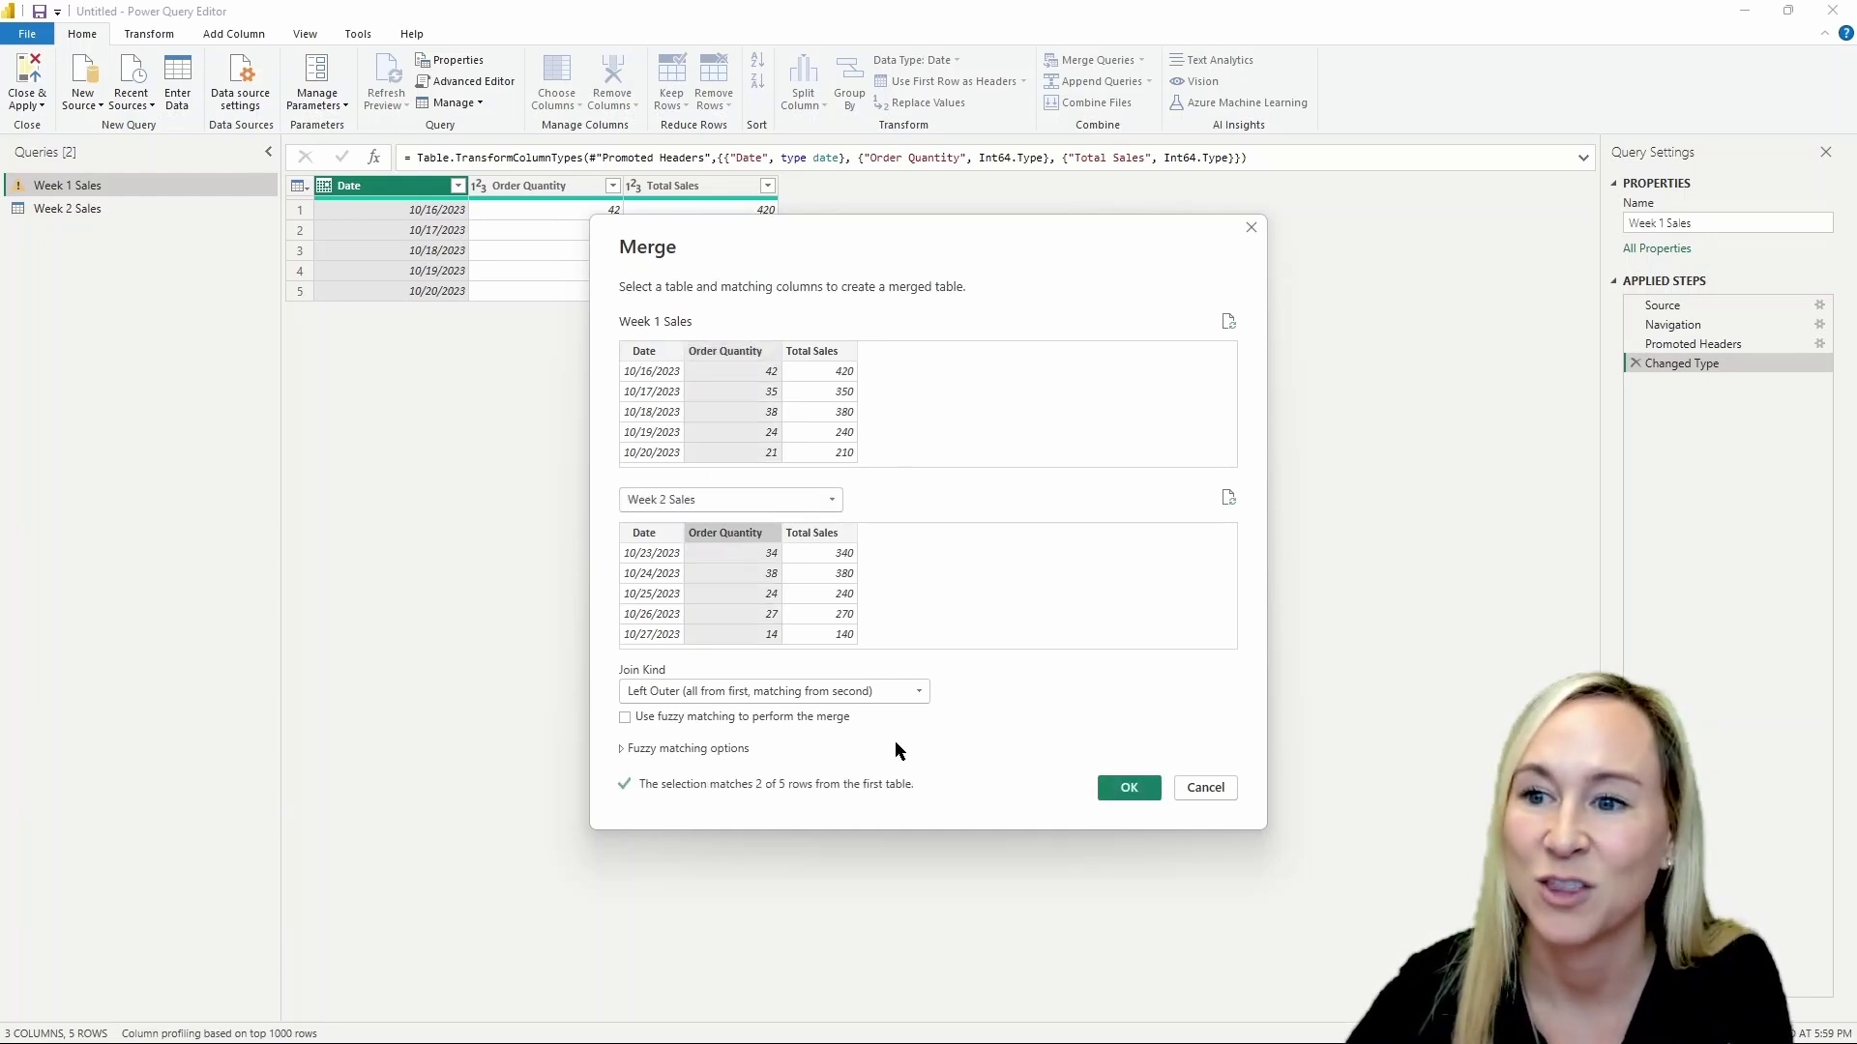
{"action": "left_click", "coordinate": [1112, 788]}
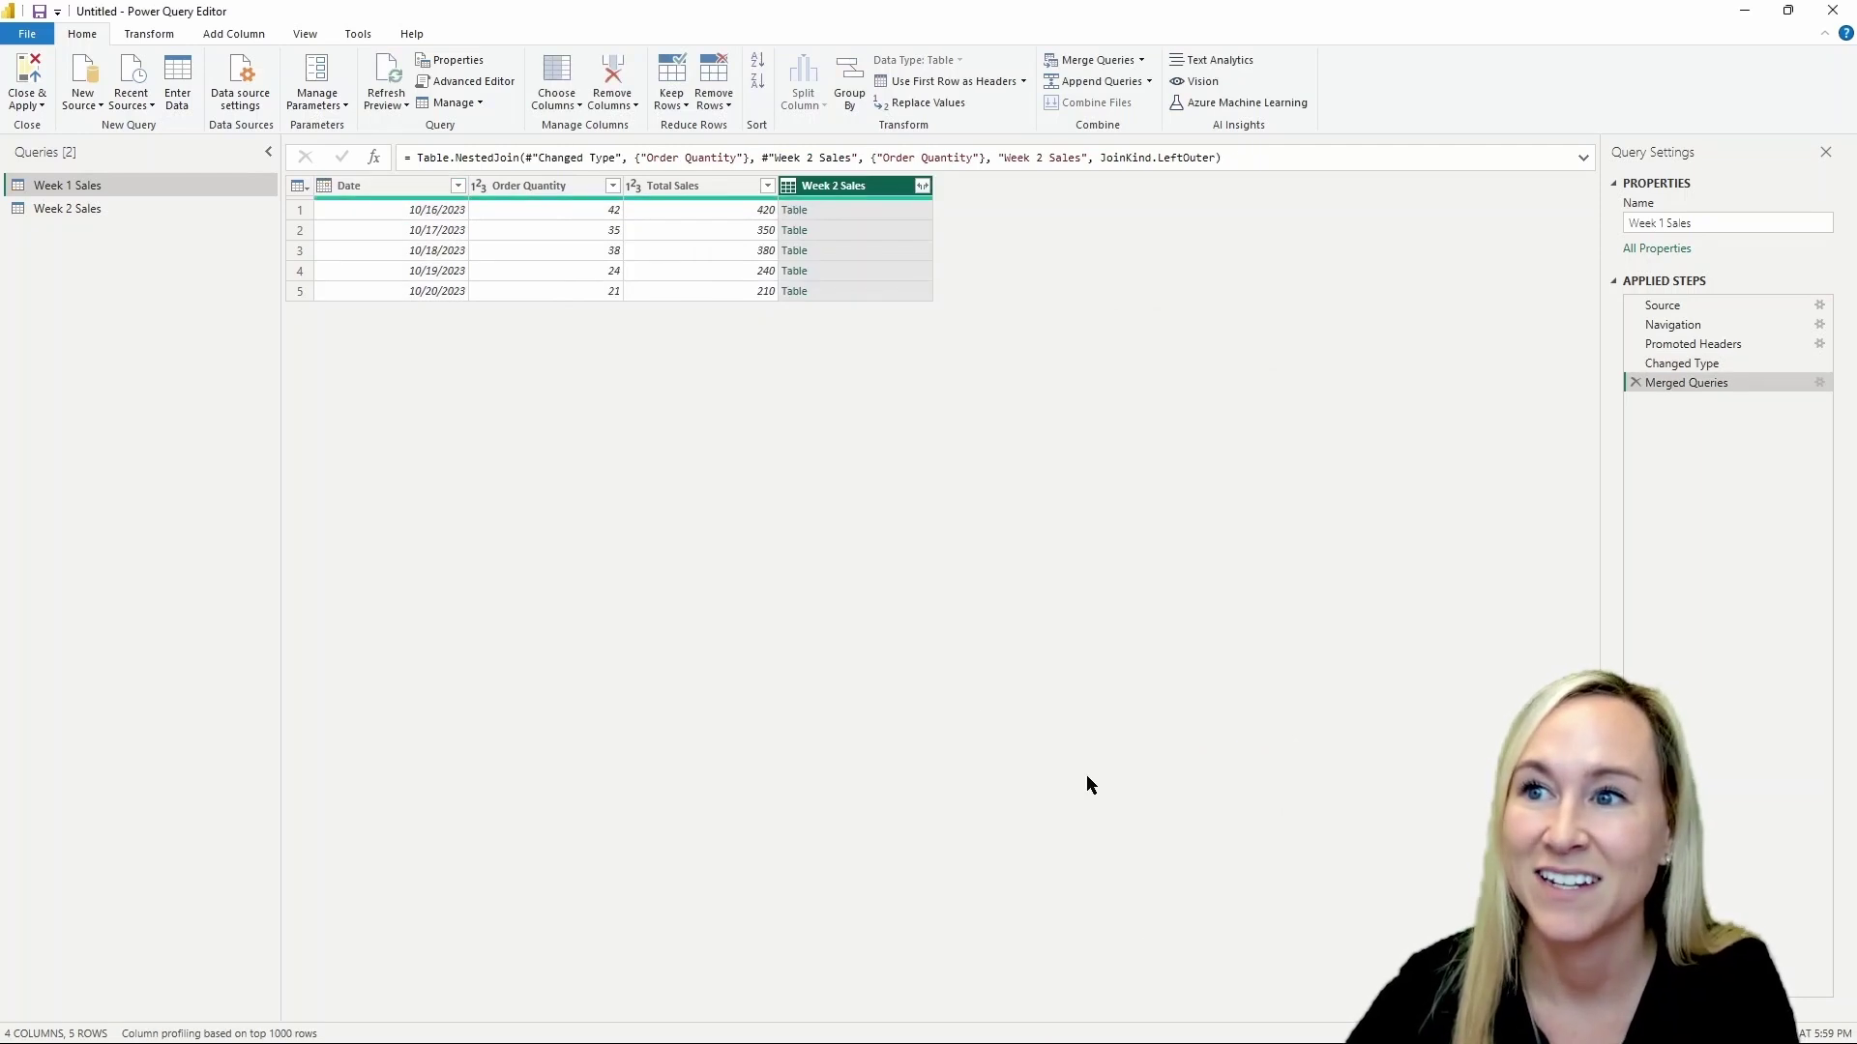
Step: Expand all columns of the merged Week 2 Sales column without using the original column name as prefix
{"action": "left_click", "coordinate": [921, 185]}
{"action": "left_click", "coordinate": [629, 367]}
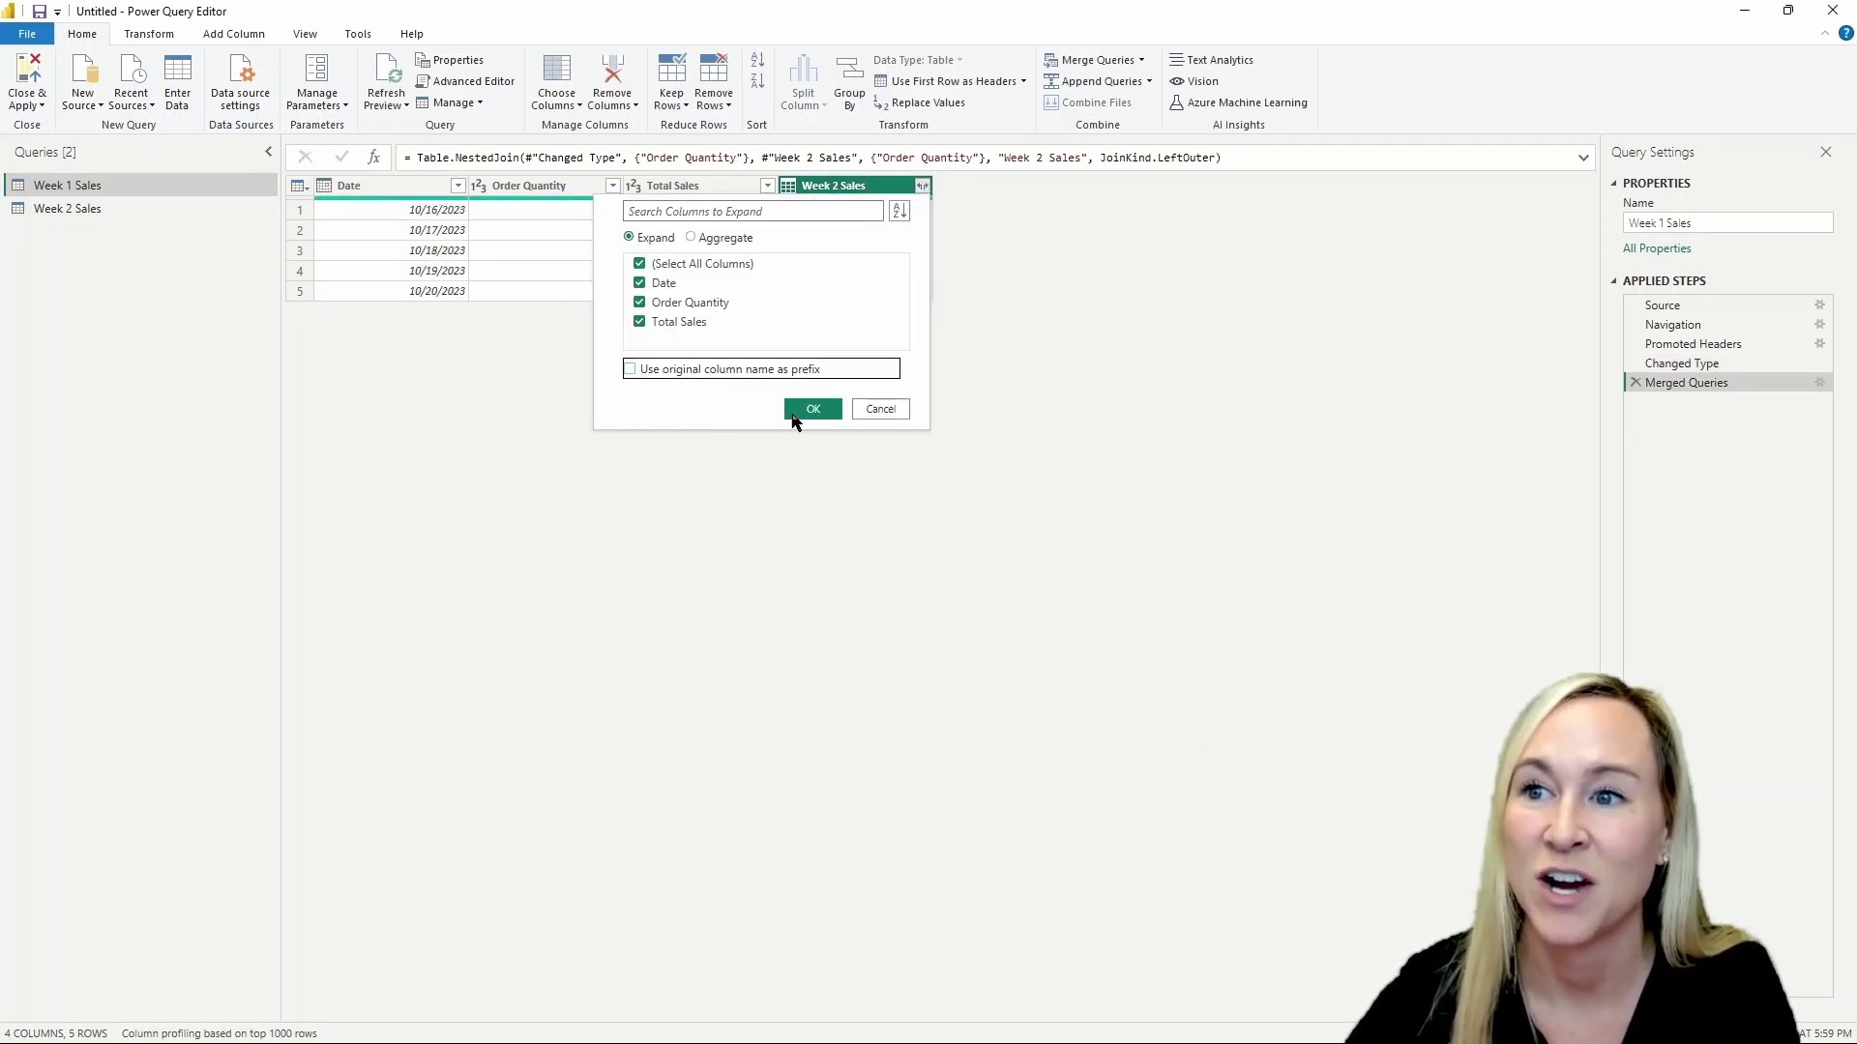
{"action": "left_click", "coordinate": [812, 407]}
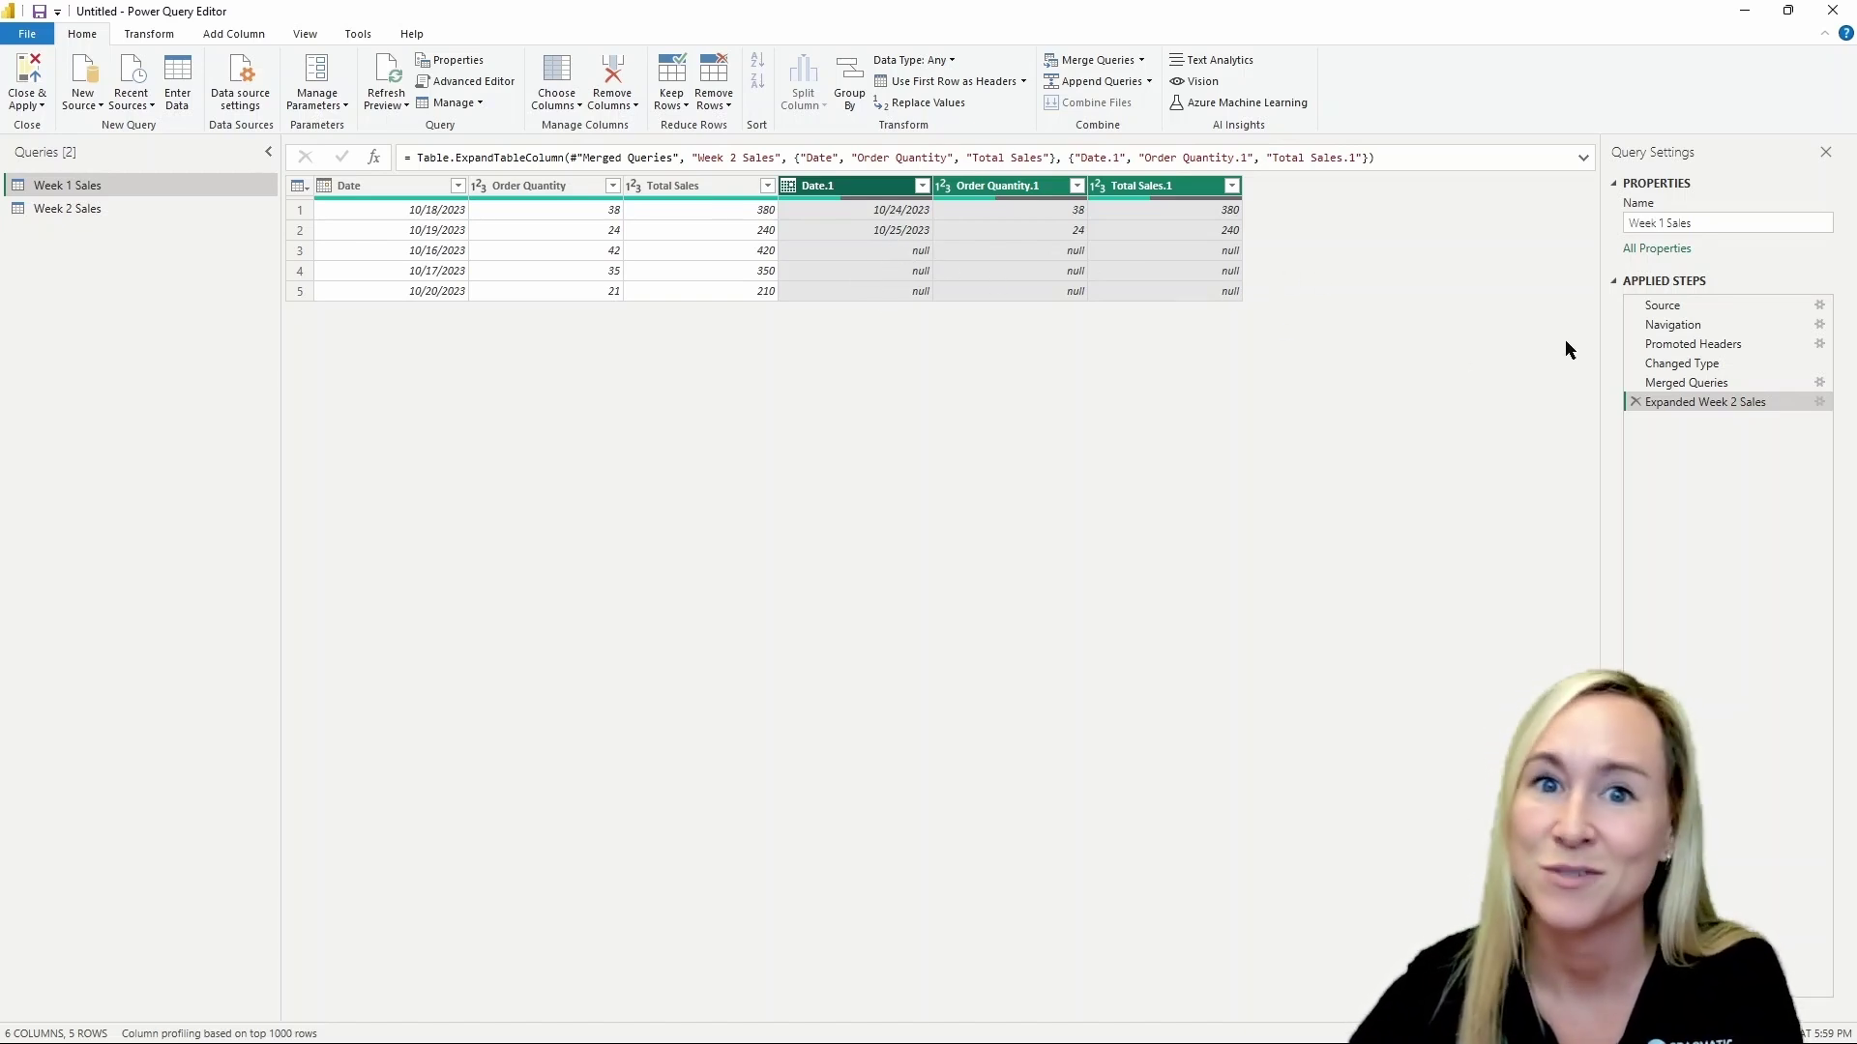
Step: Delete the Expanded Week 2 Sales and Merged Queries applied steps from the Week 1 Sales query
{"action": "left_click", "coordinate": [1635, 400]}
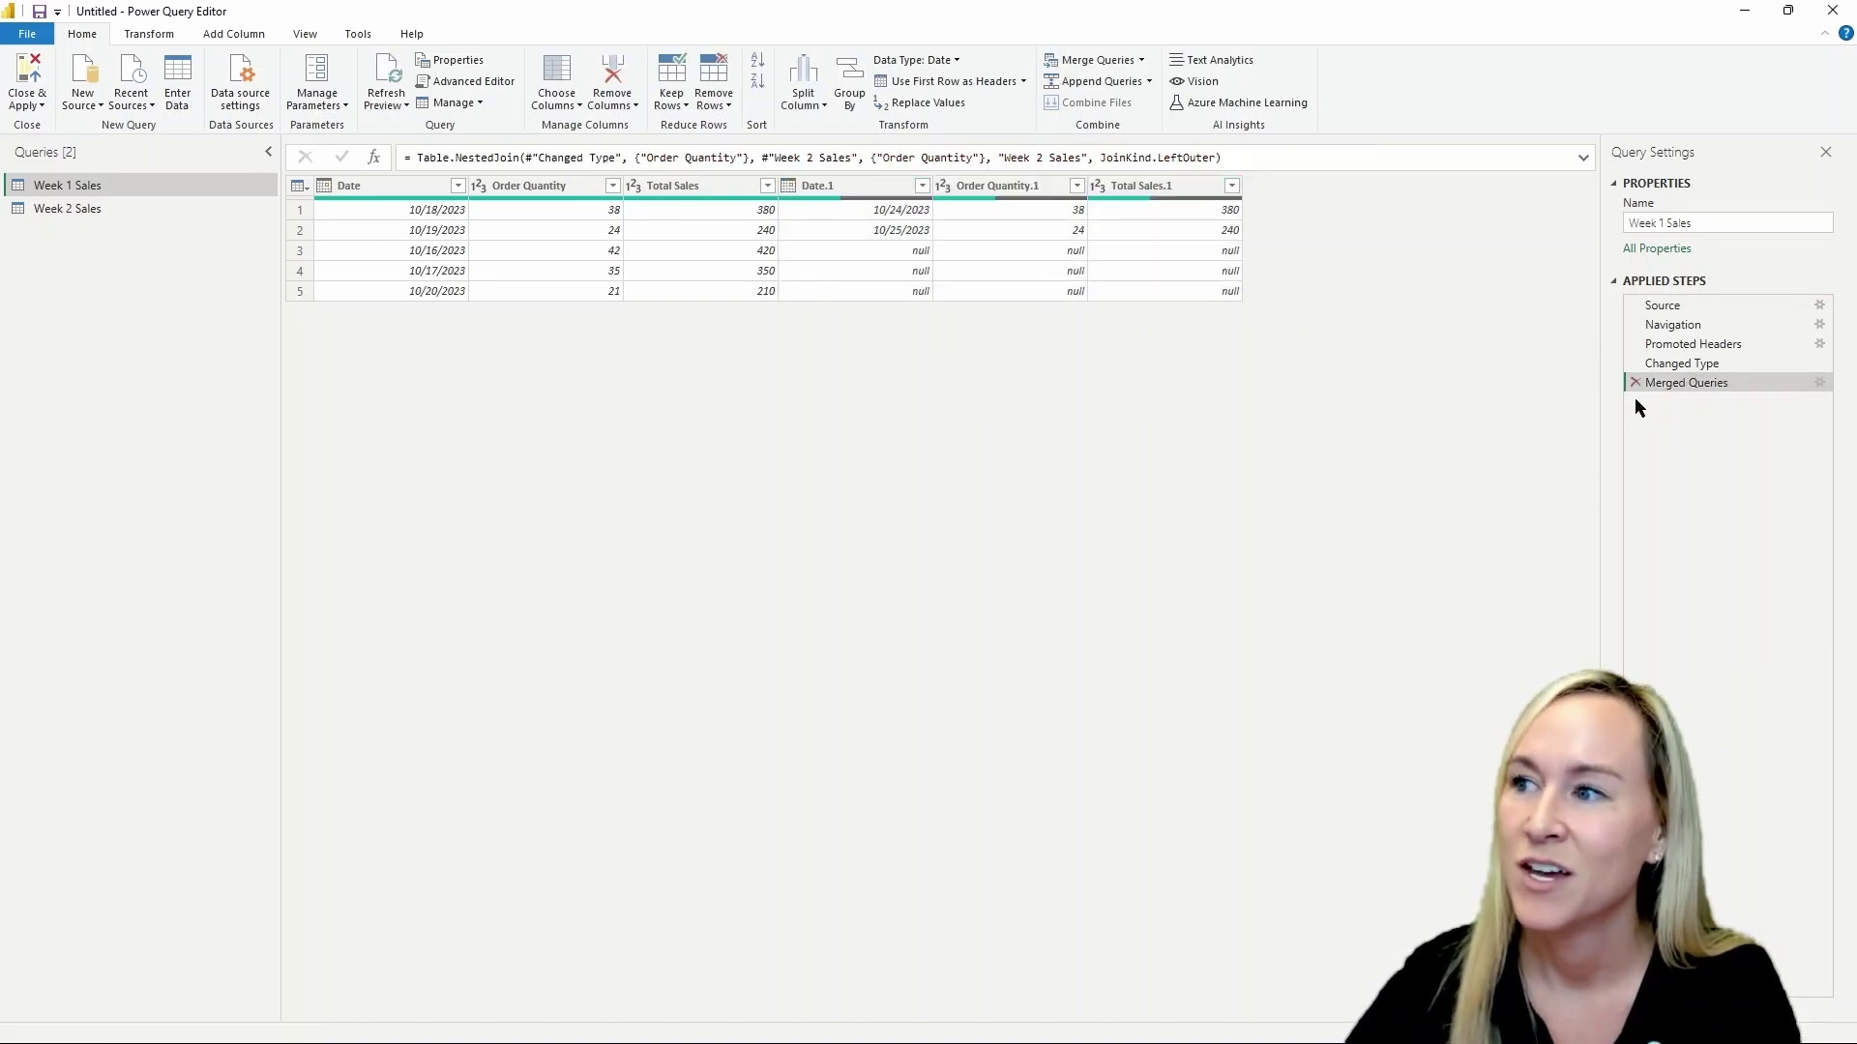
{"action": "left_click", "coordinate": [1635, 382]}
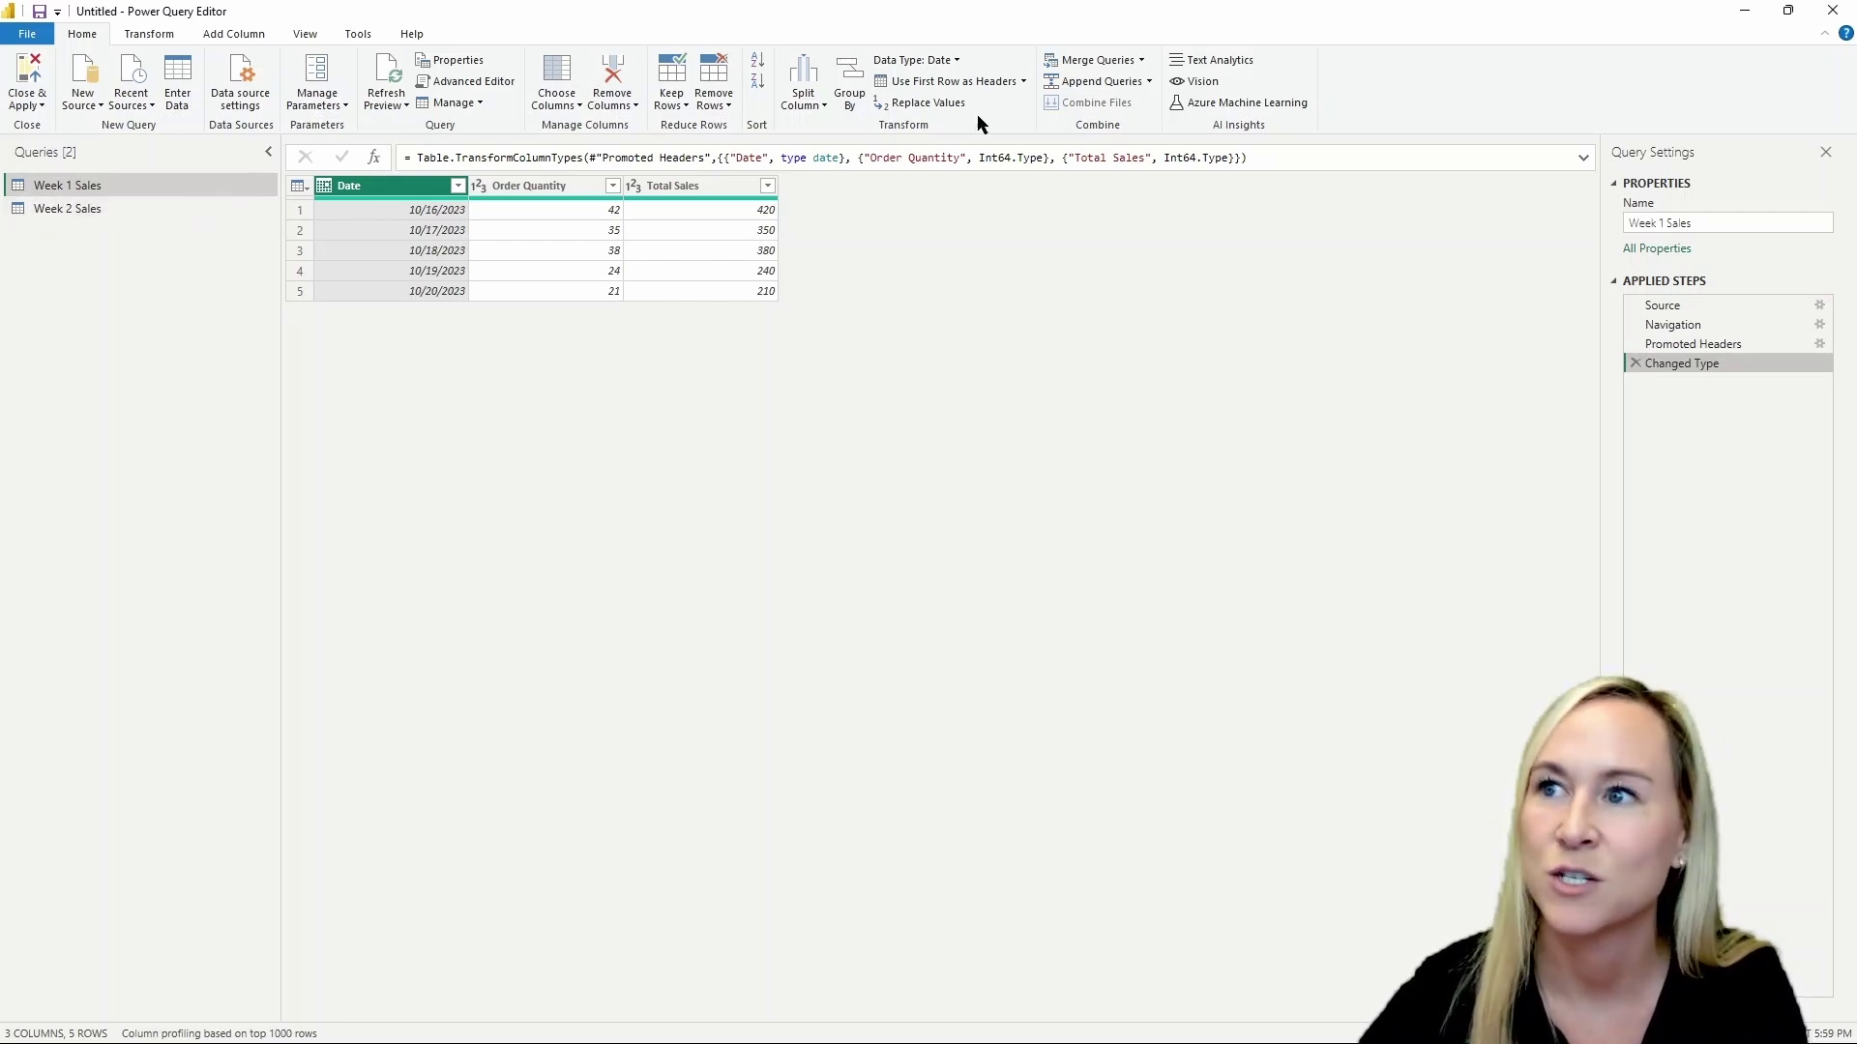
Step: Append the Week 2 Sales table to the Week 1 Sales query as a two-table append
{"action": "left_click", "coordinate": [1125, 85]}
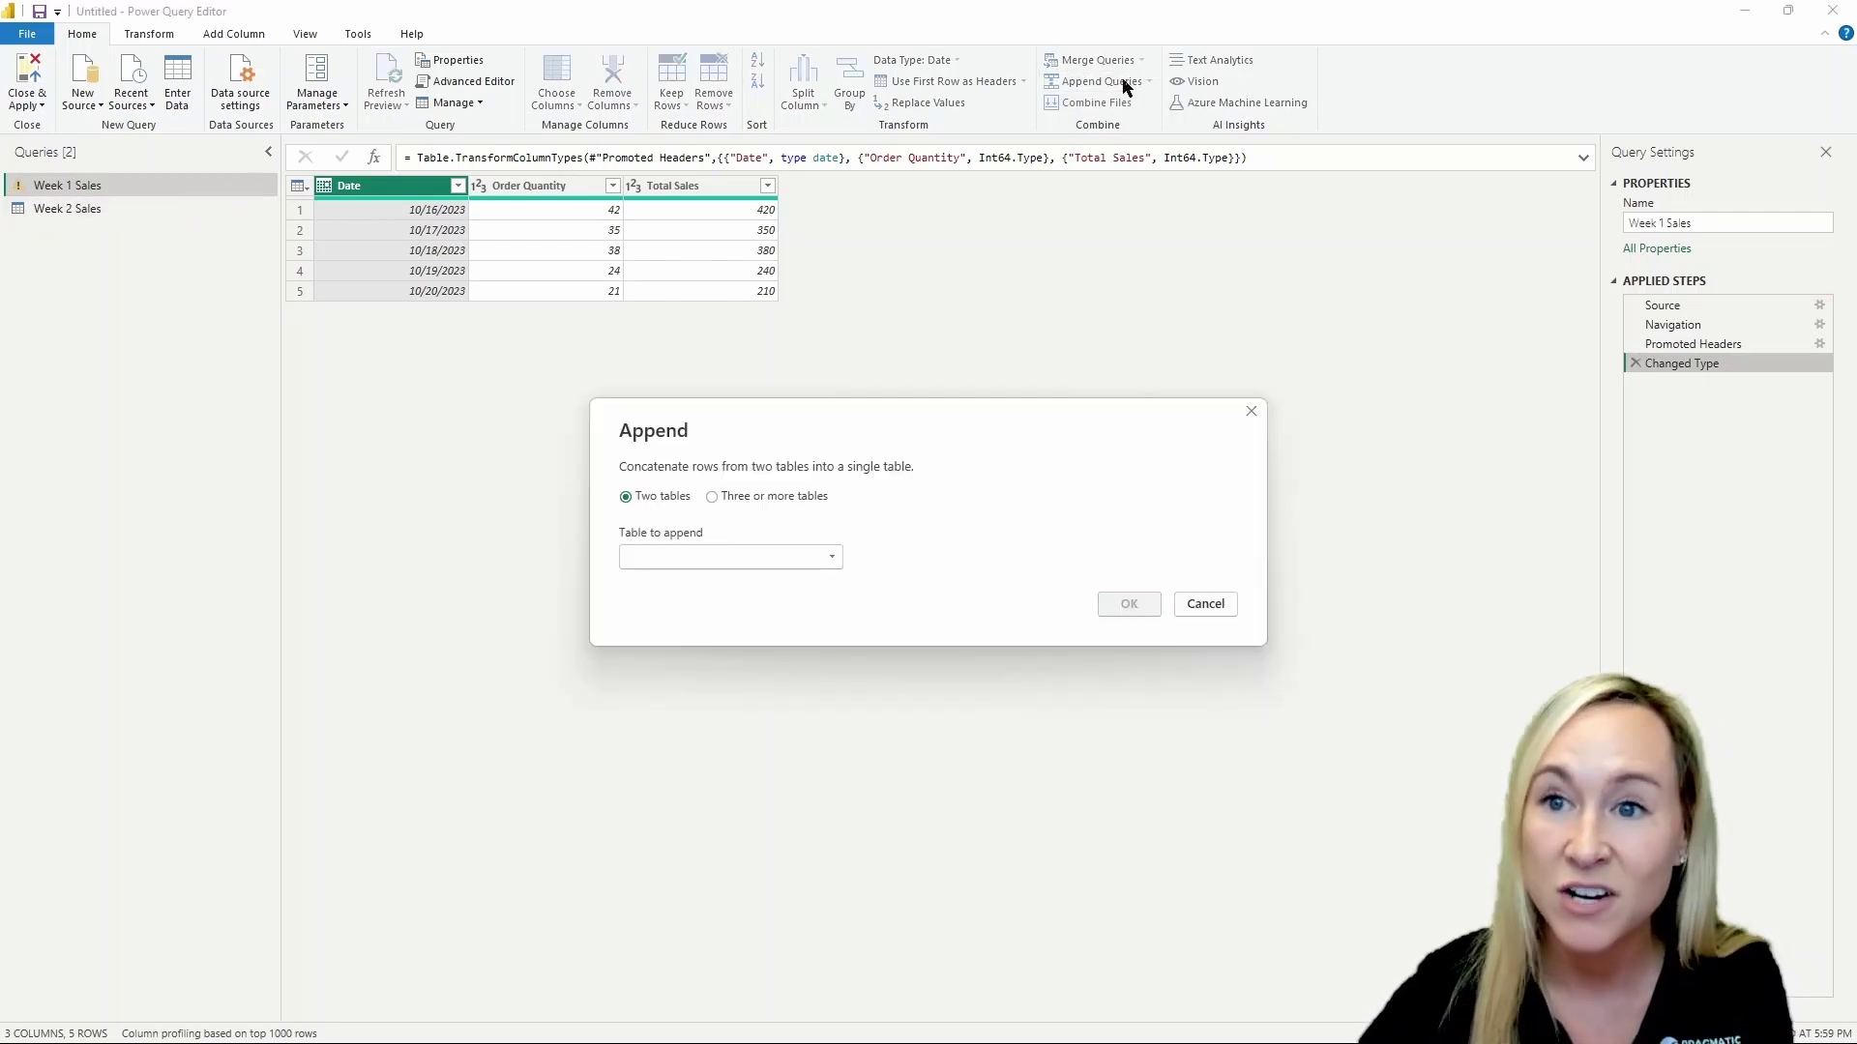
{"action": "left_click", "coordinate": [755, 567]}
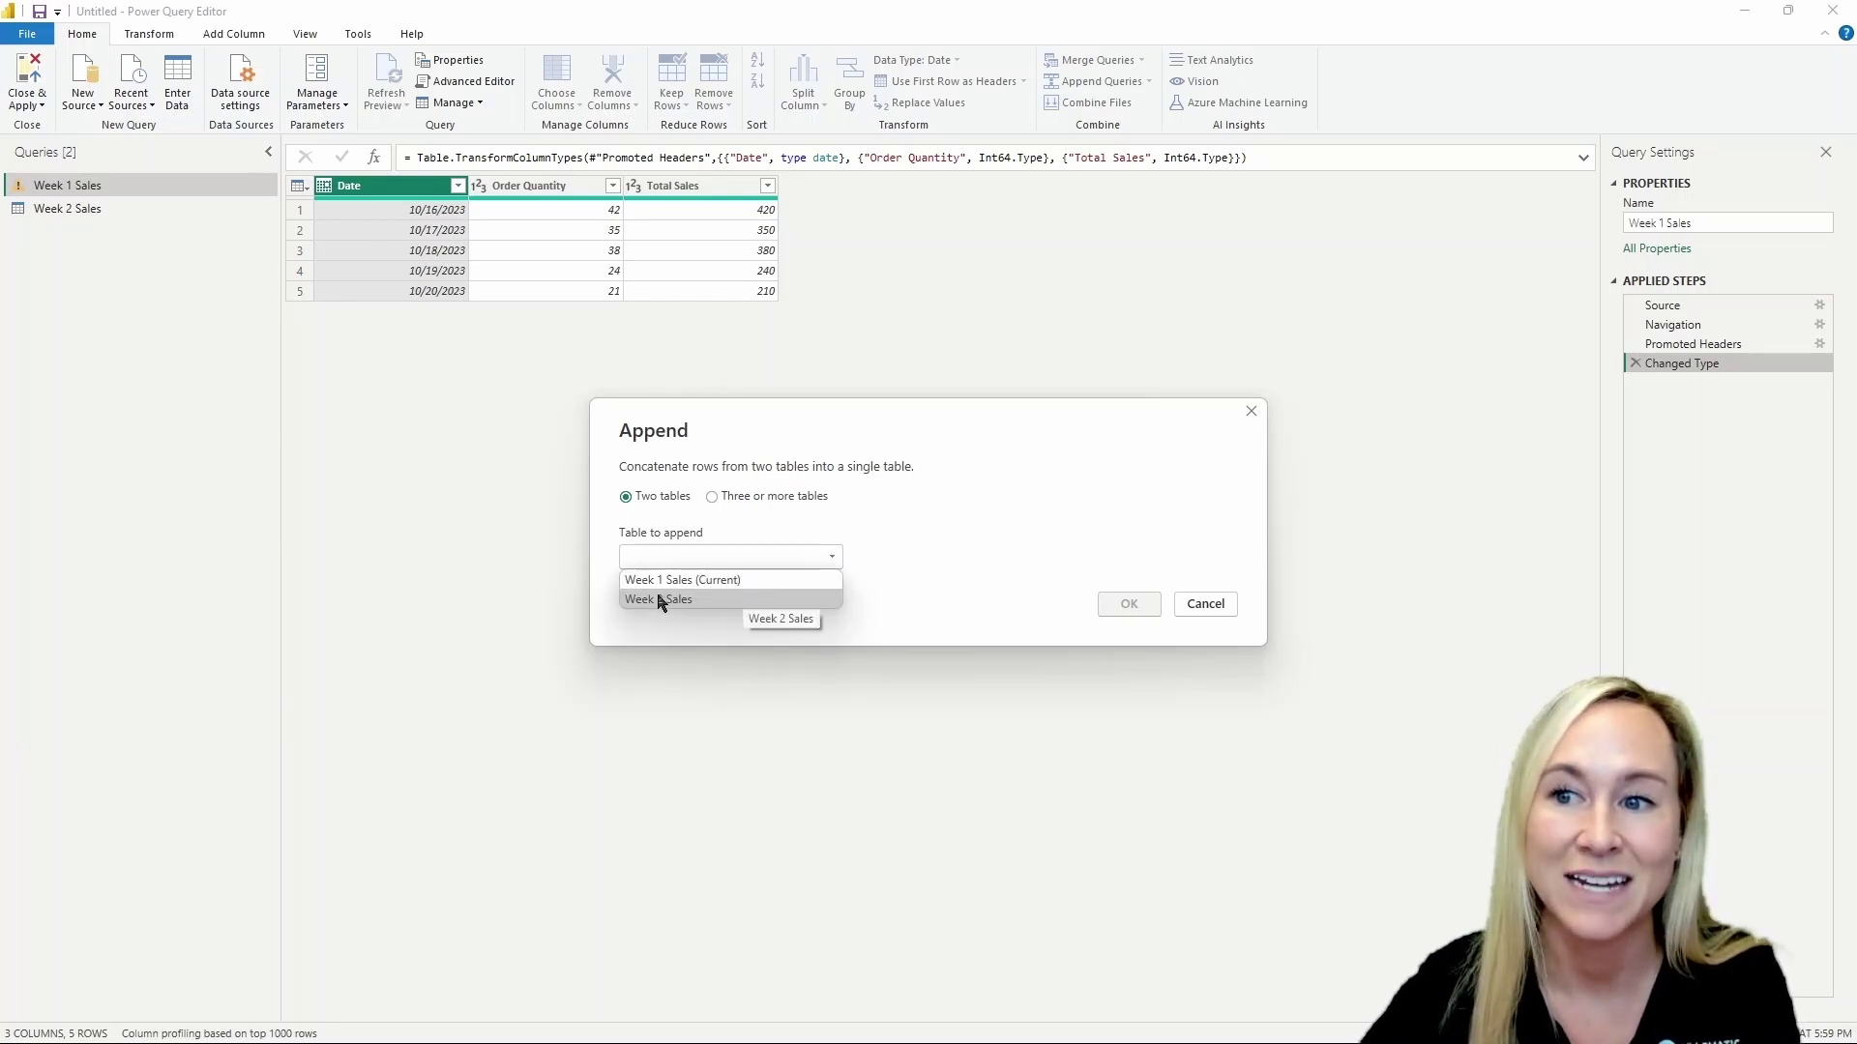
{"action": "left_click", "coordinate": [721, 600]}
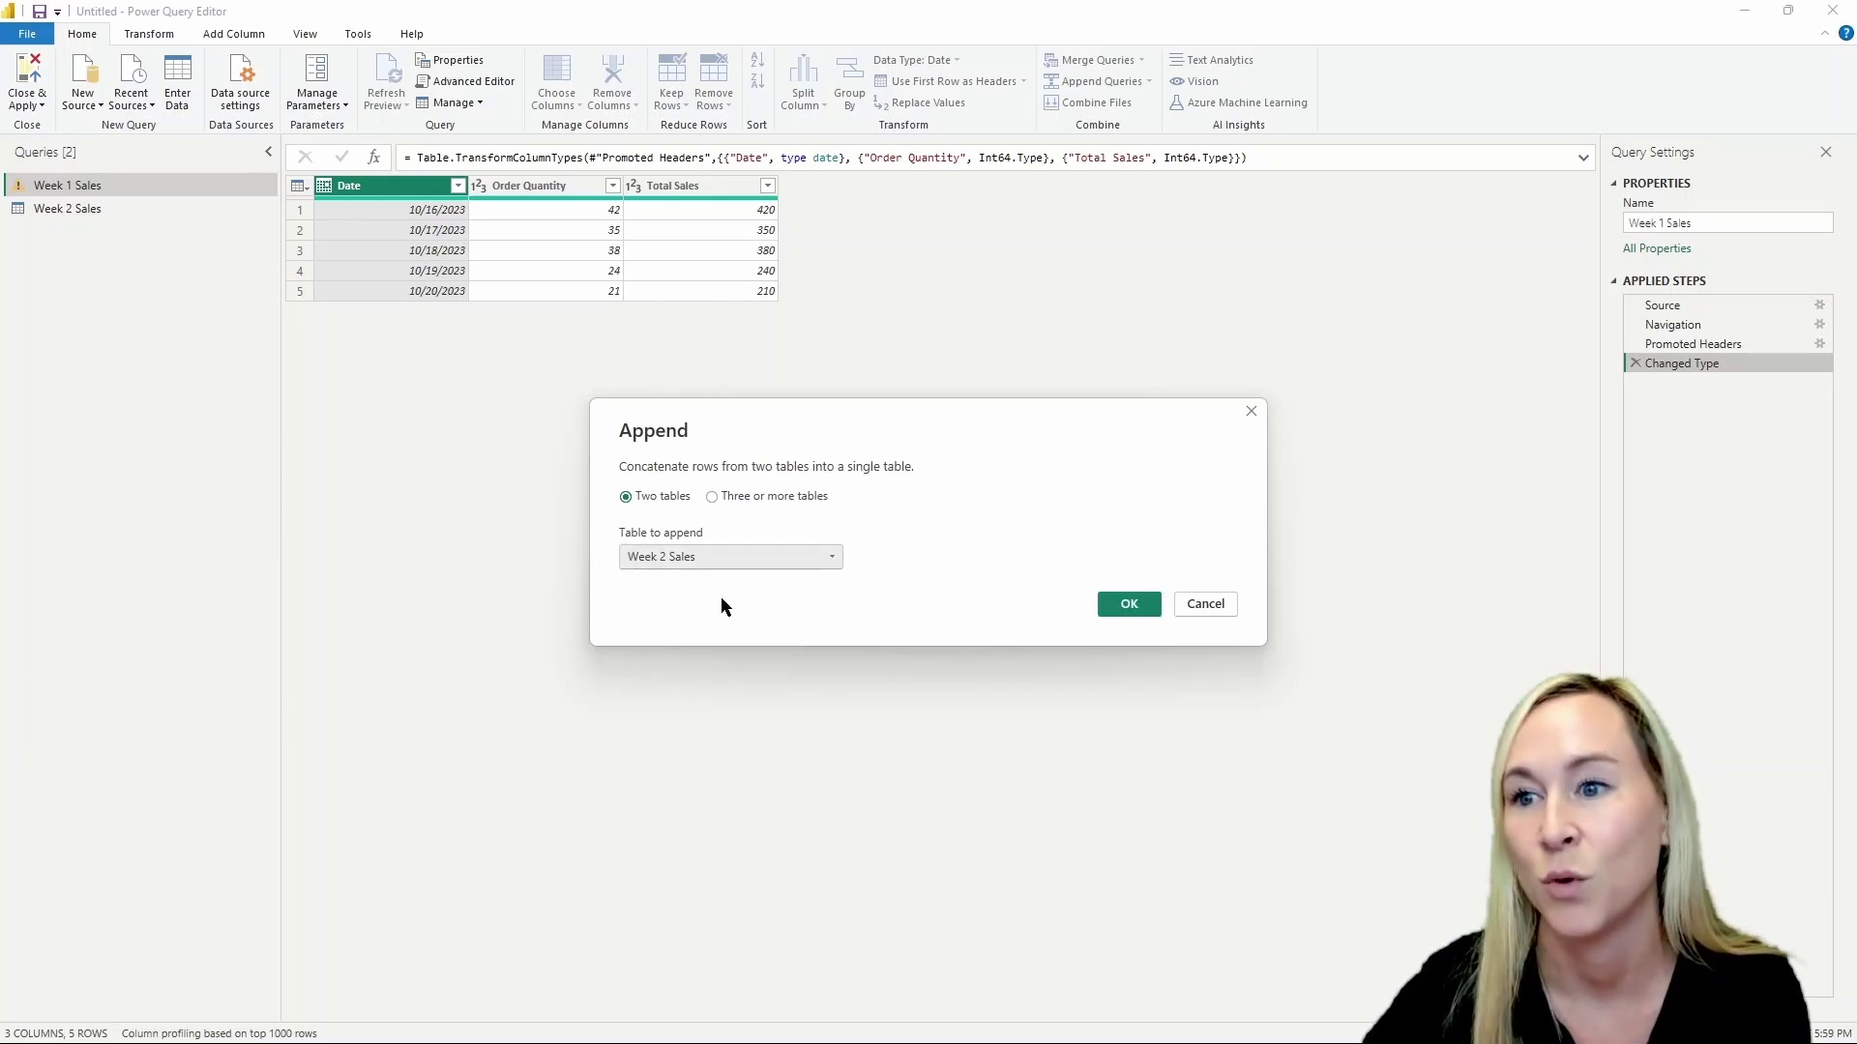
{"action": "left_click", "coordinate": [1109, 609]}
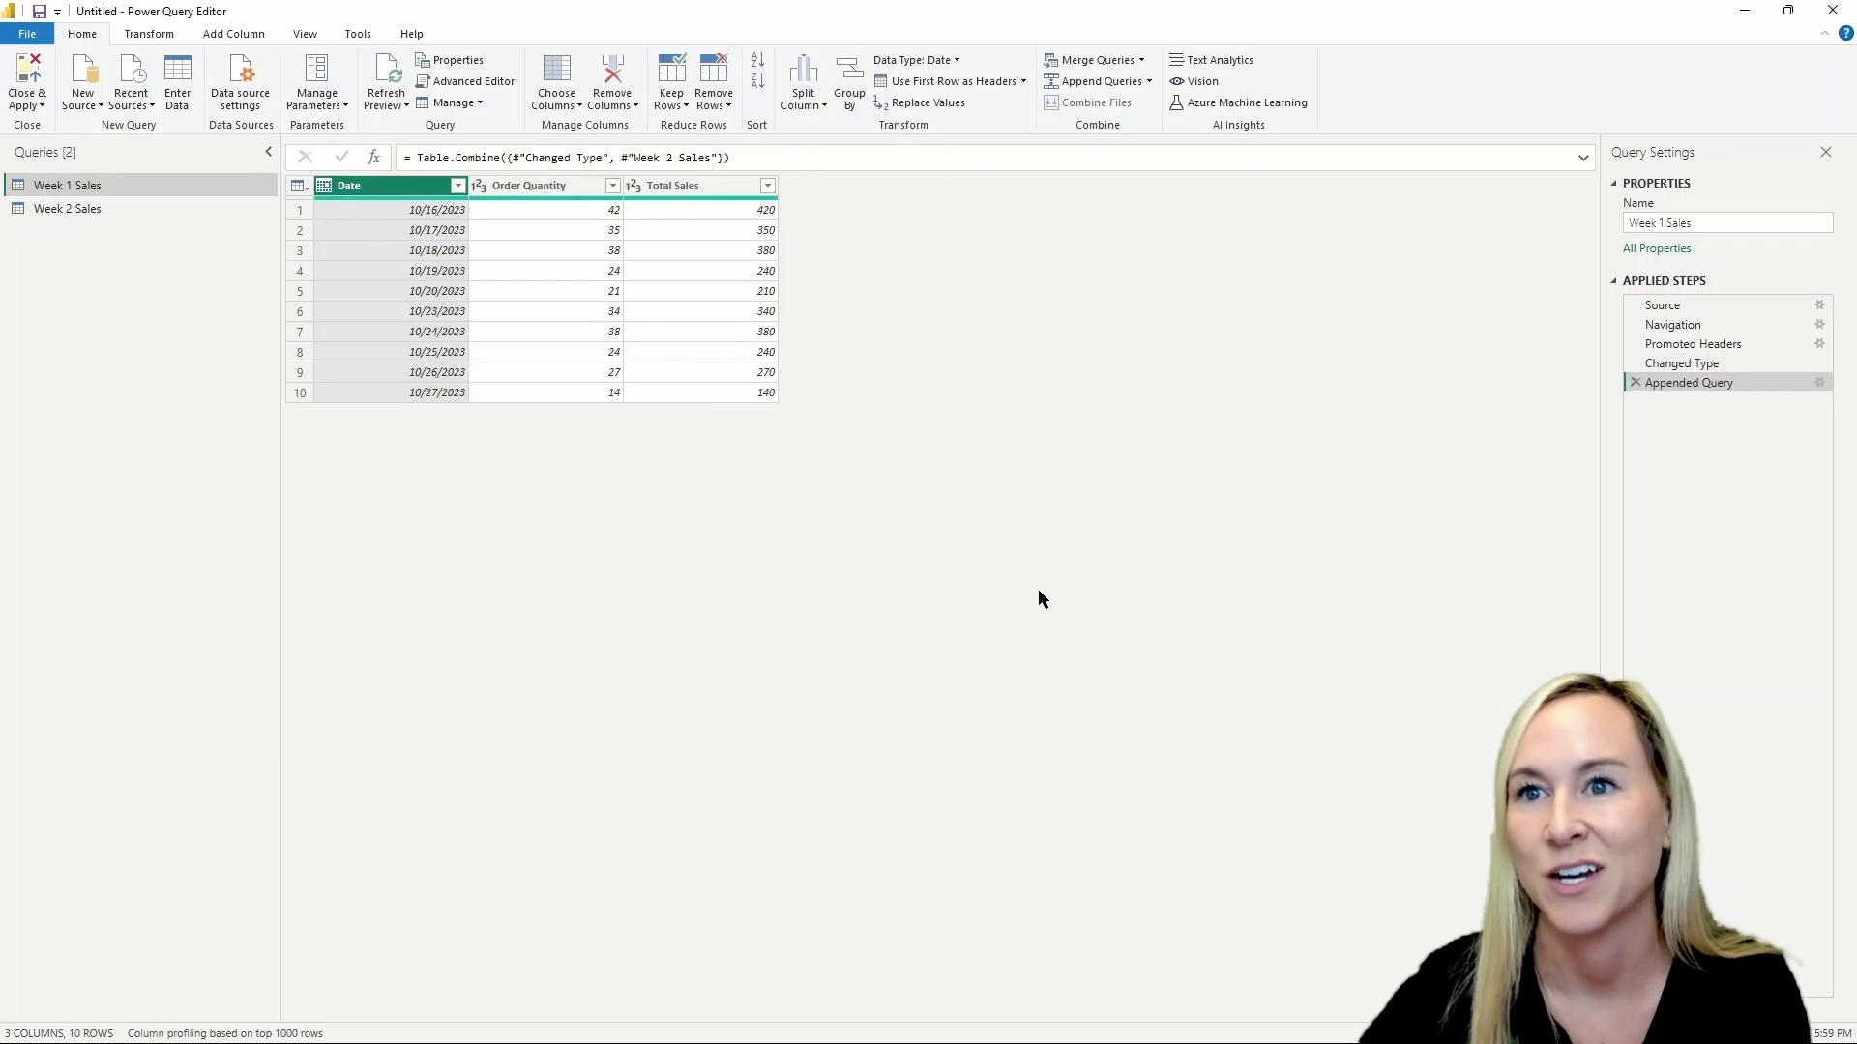
Step: Compare Week 2 Sales with the appended Week 1 Sales query, and disable load for Week 2 Sales
{"action": "left_click", "coordinate": [71, 210]}
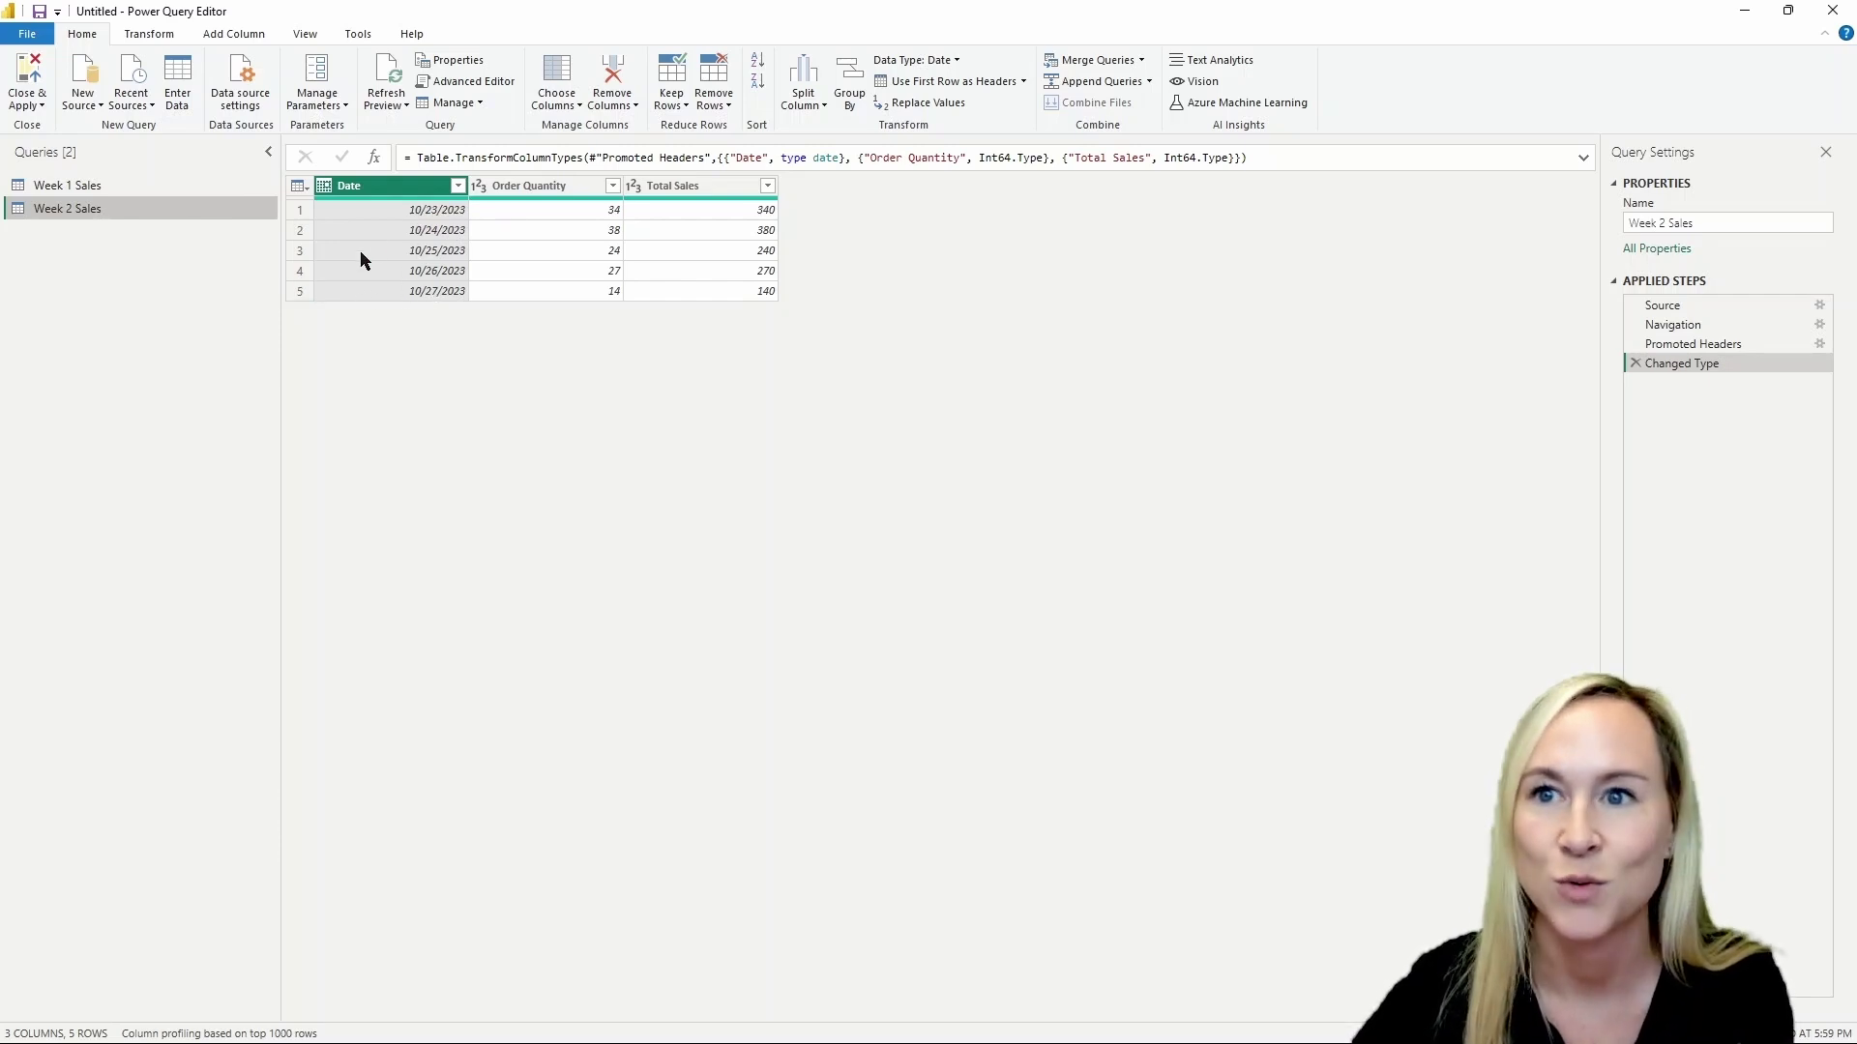
{"action": "left_click", "coordinate": [91, 185]}
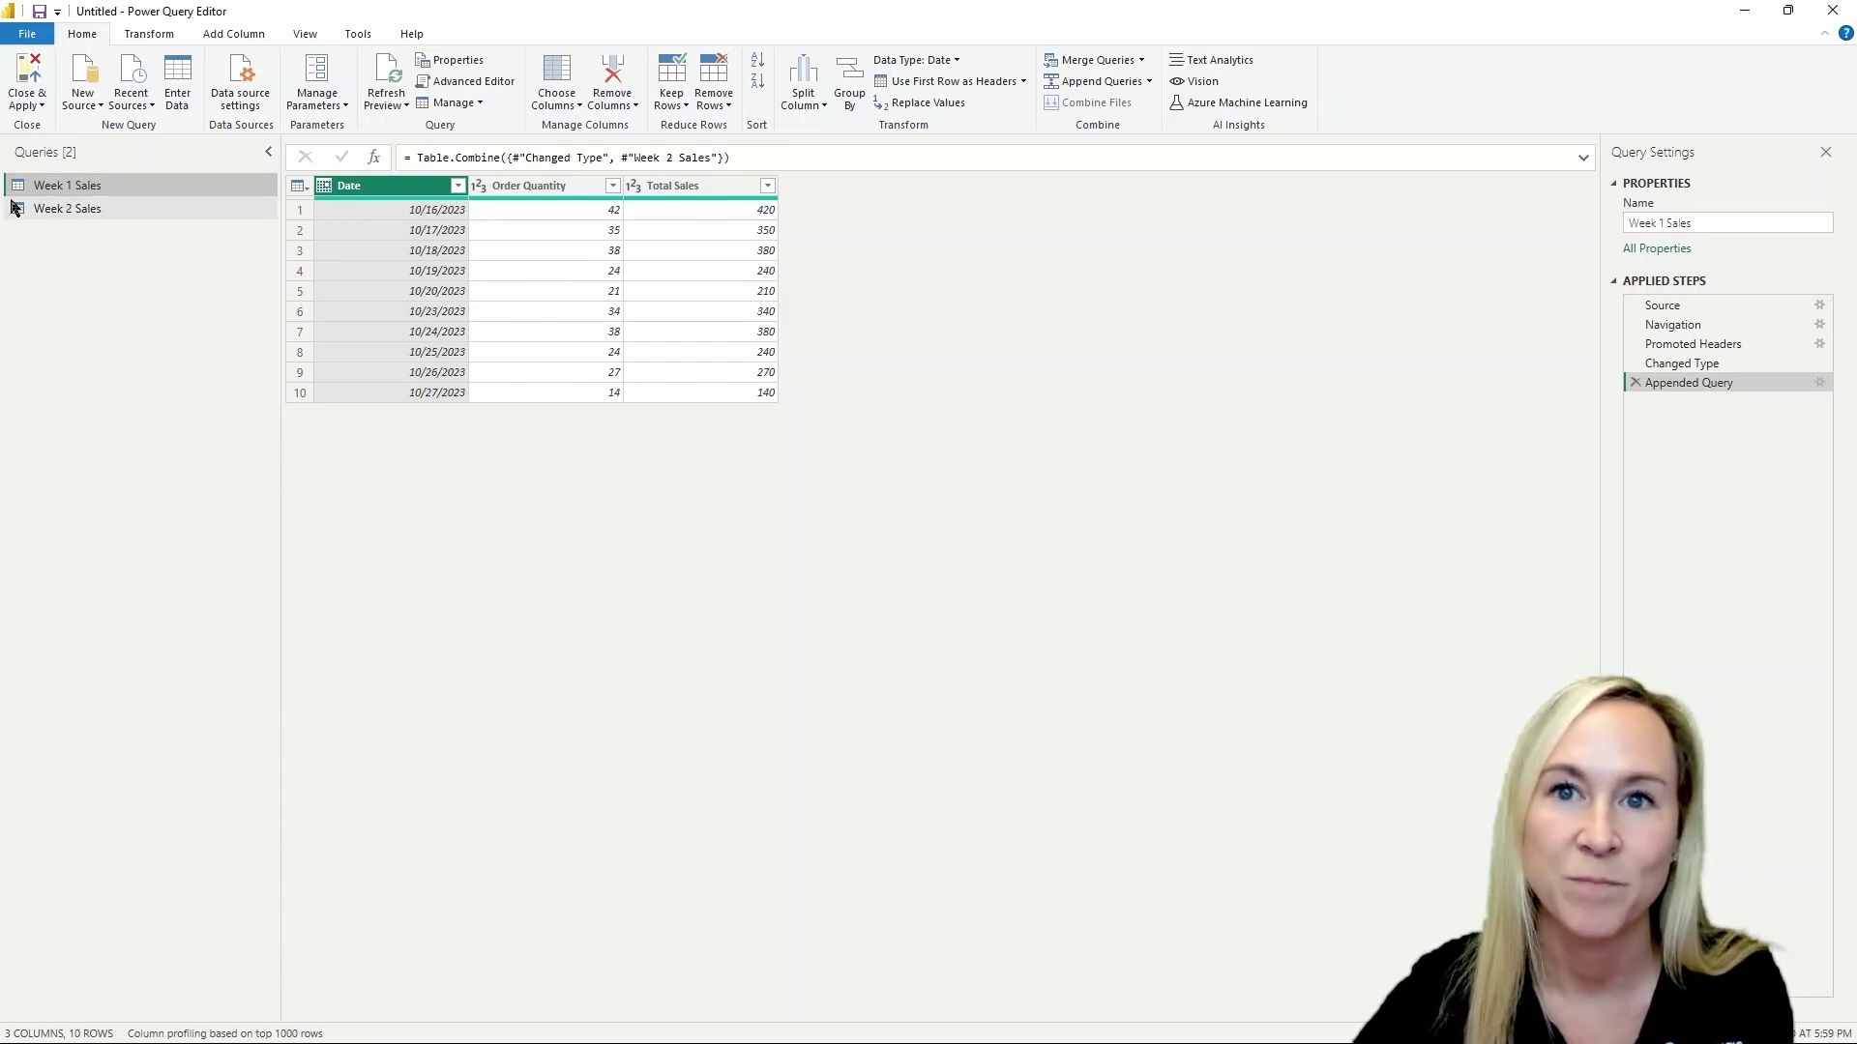
{"action": "left_click", "coordinate": [68, 210]}
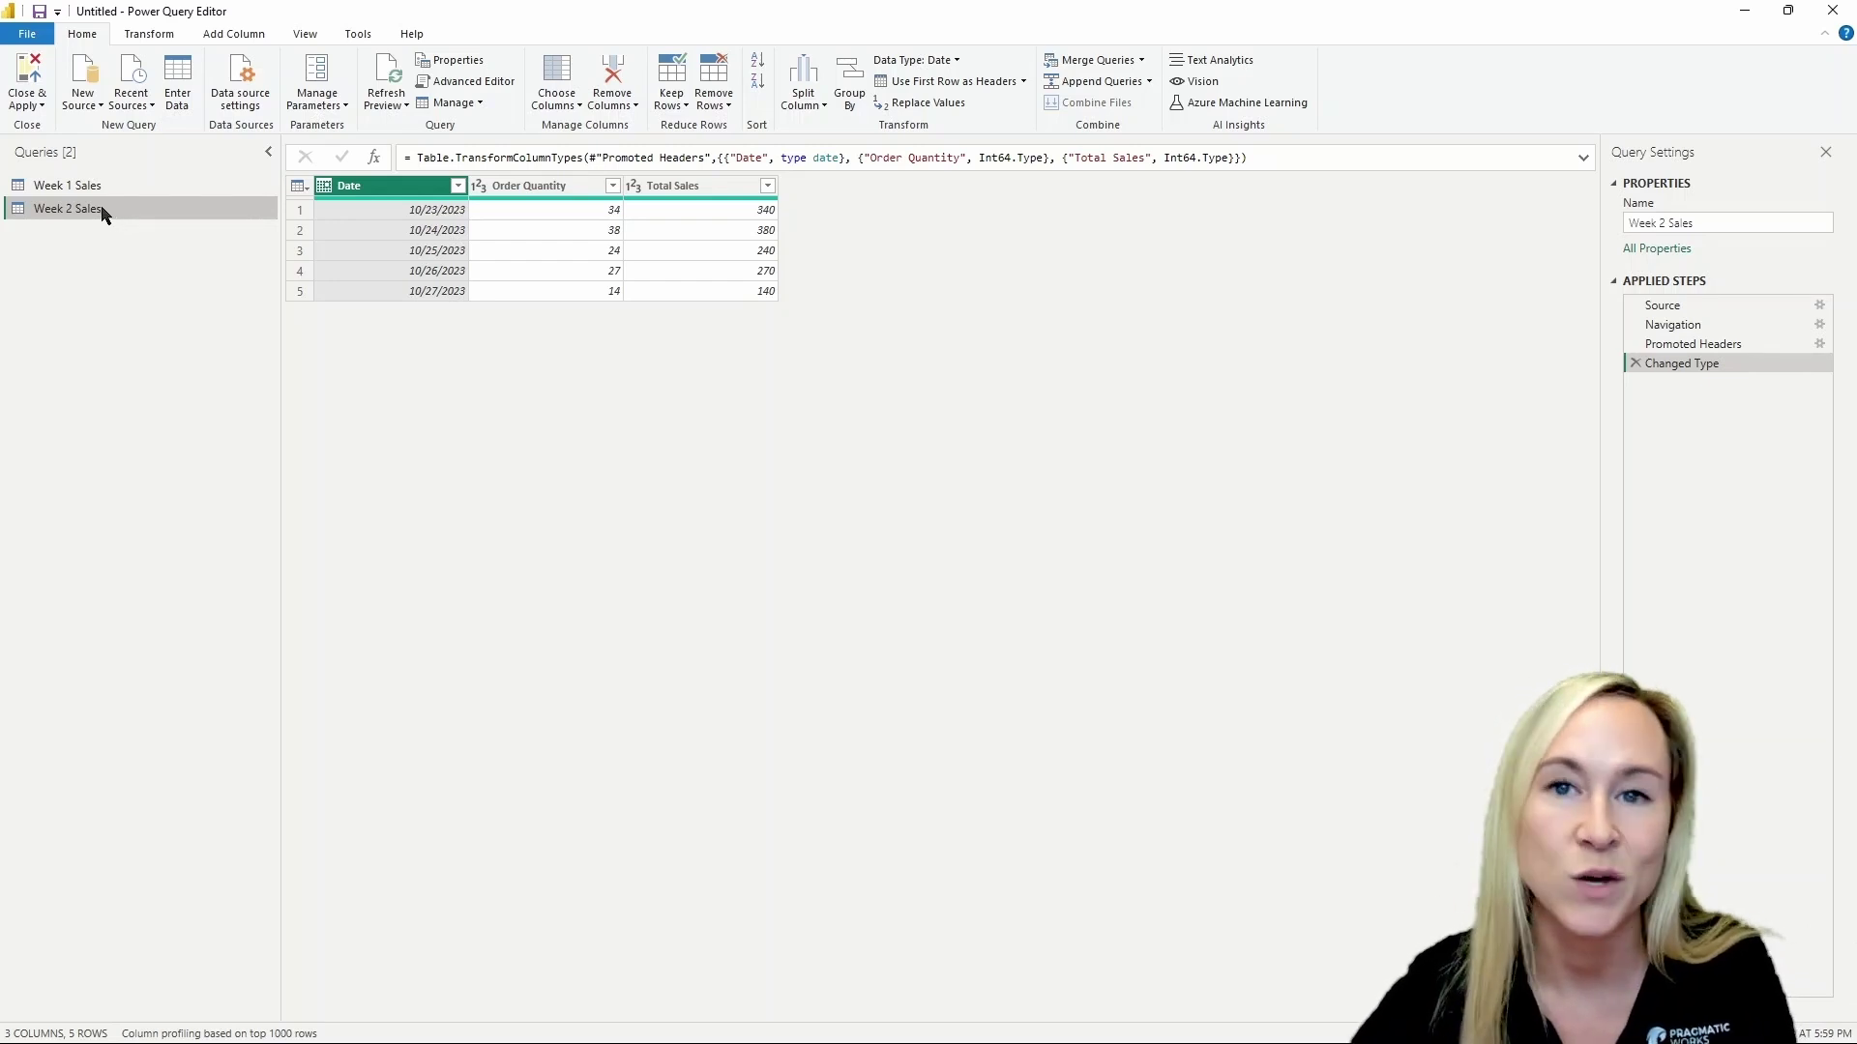
{"action": "right_click", "coordinate": [111, 210]}
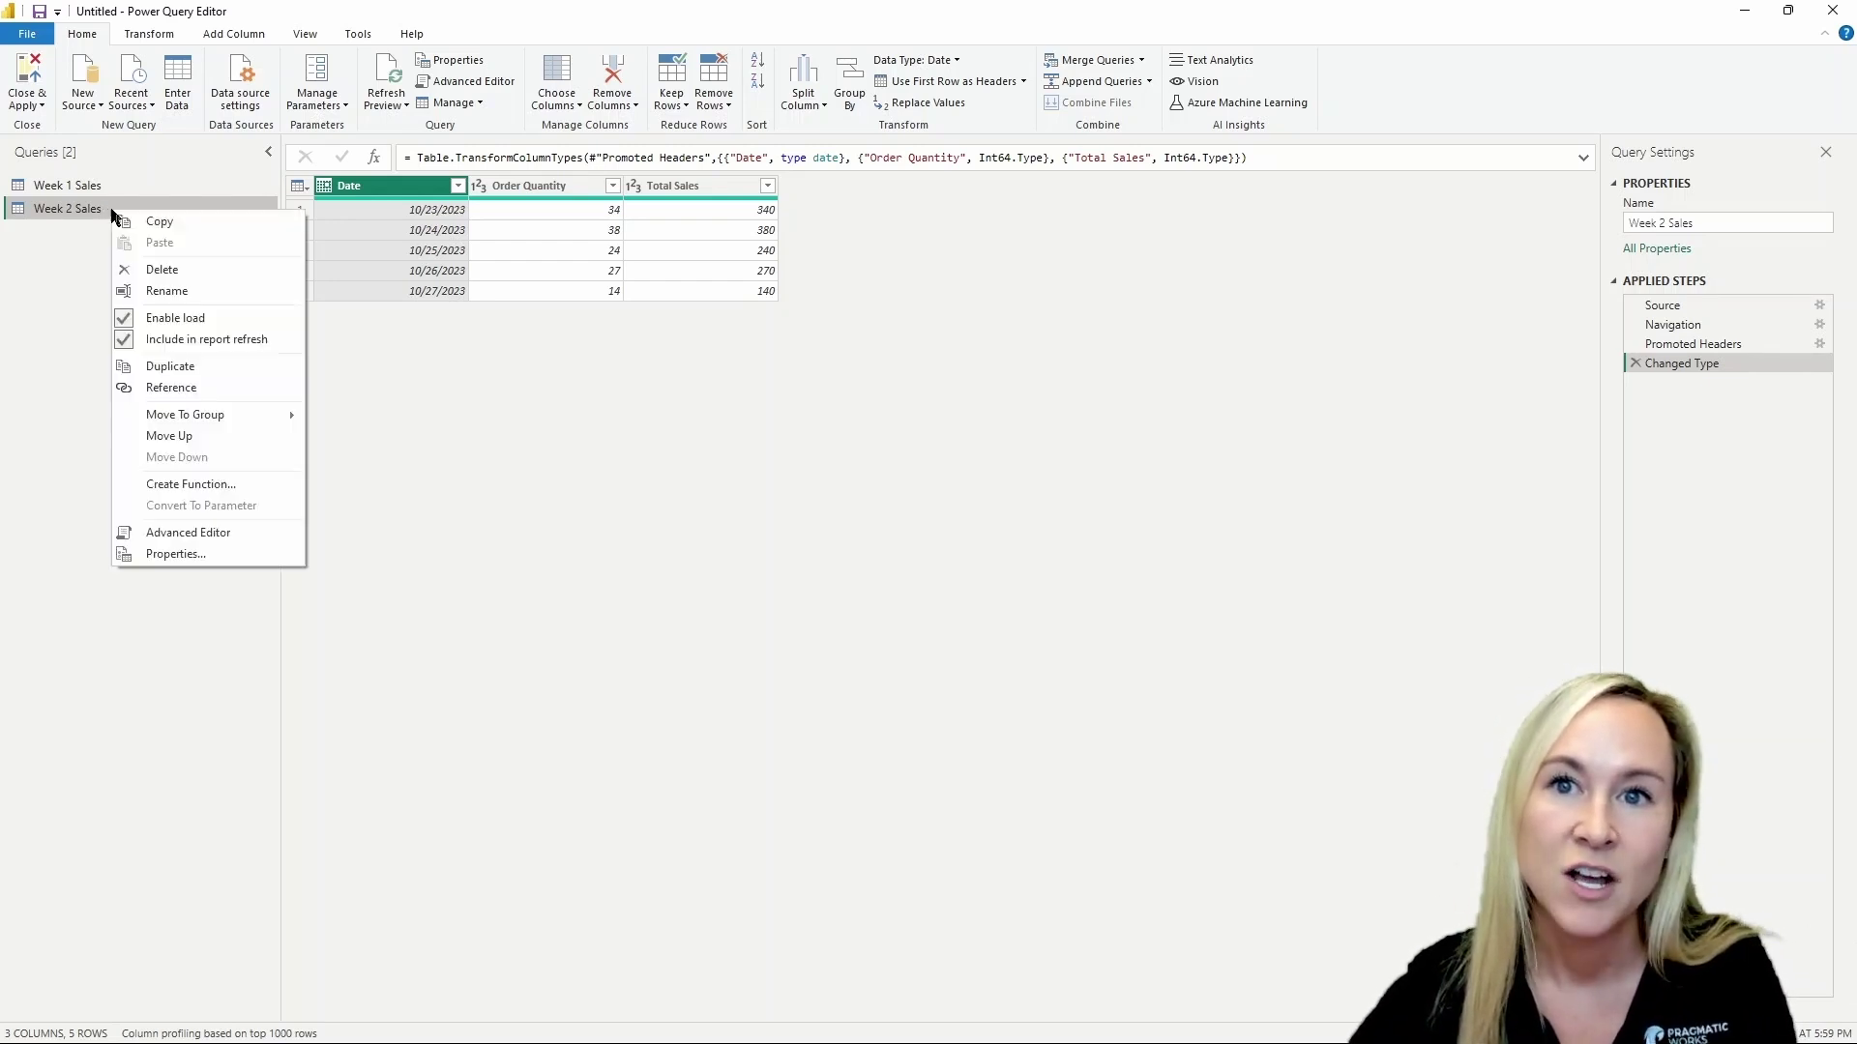
{"action": "left_click", "coordinate": [225, 320]}
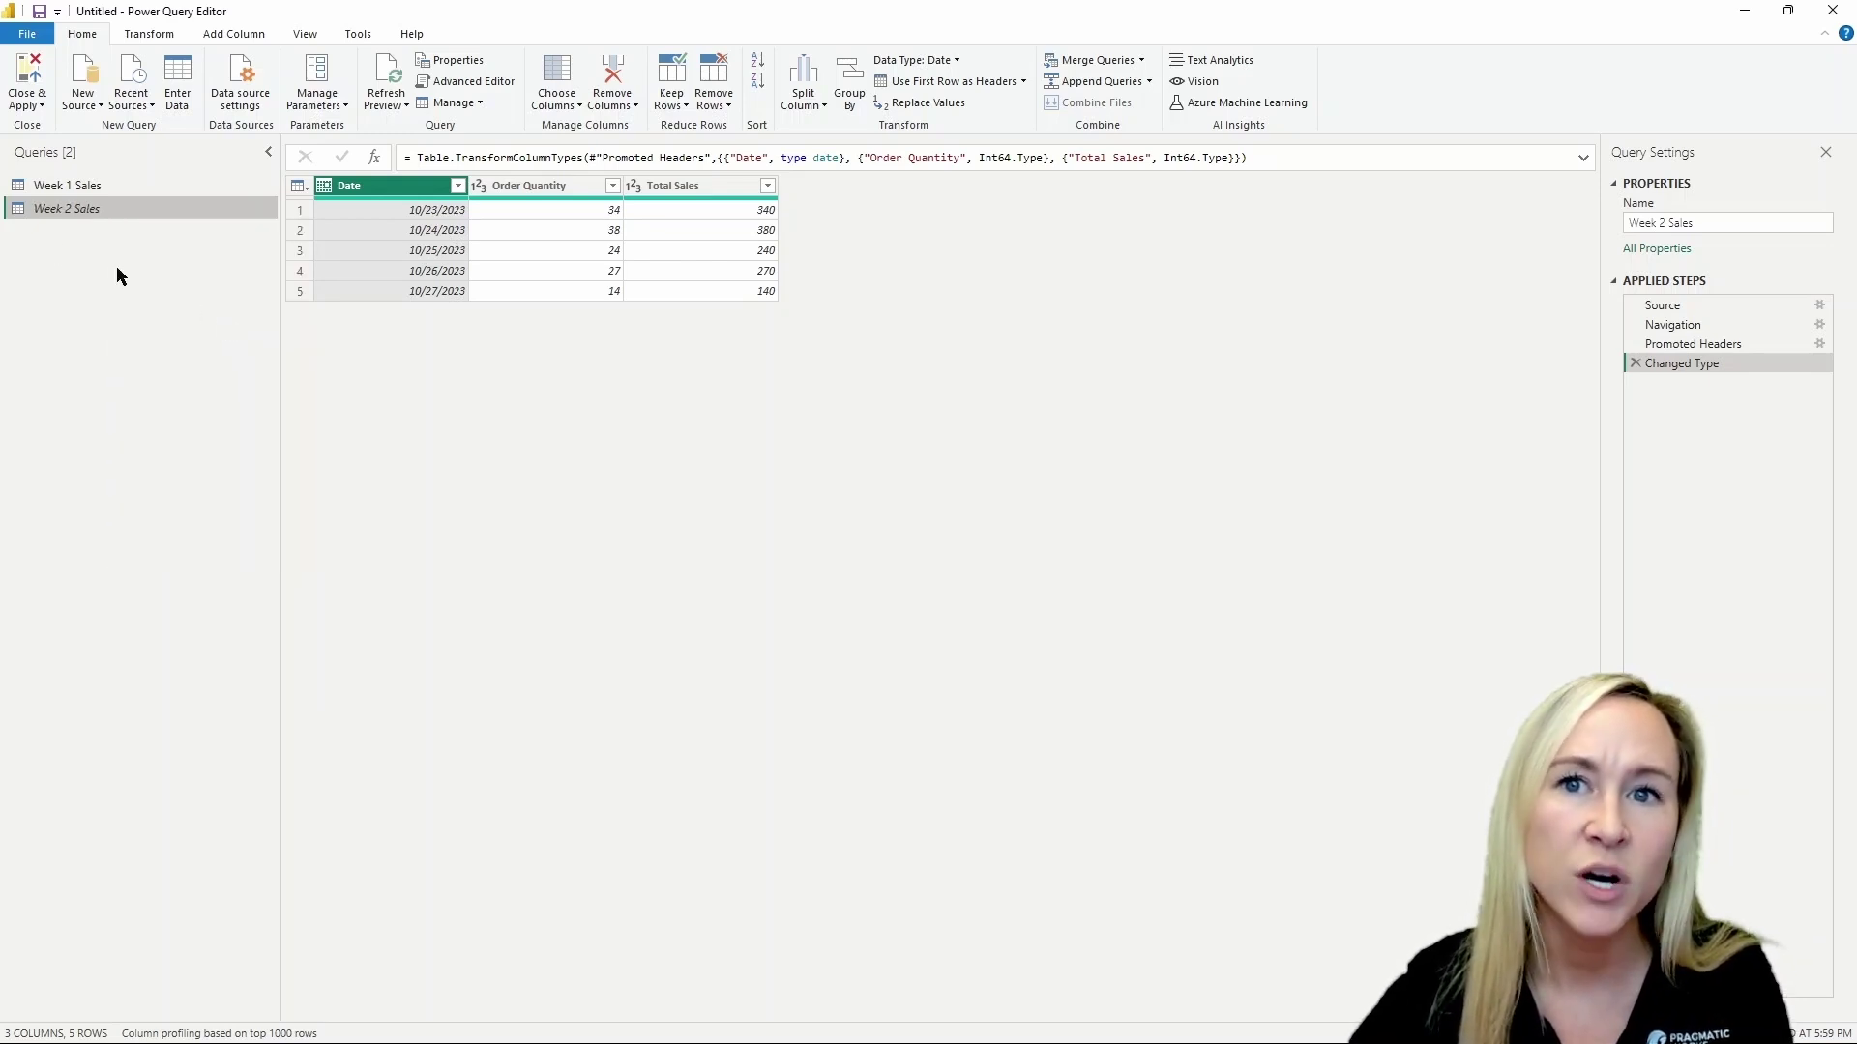
Step: Rename the Week 1 Sales query to All Weeks Sales, and close the query editor with the changes applied
{"action": "left_click", "coordinate": [106, 191]}
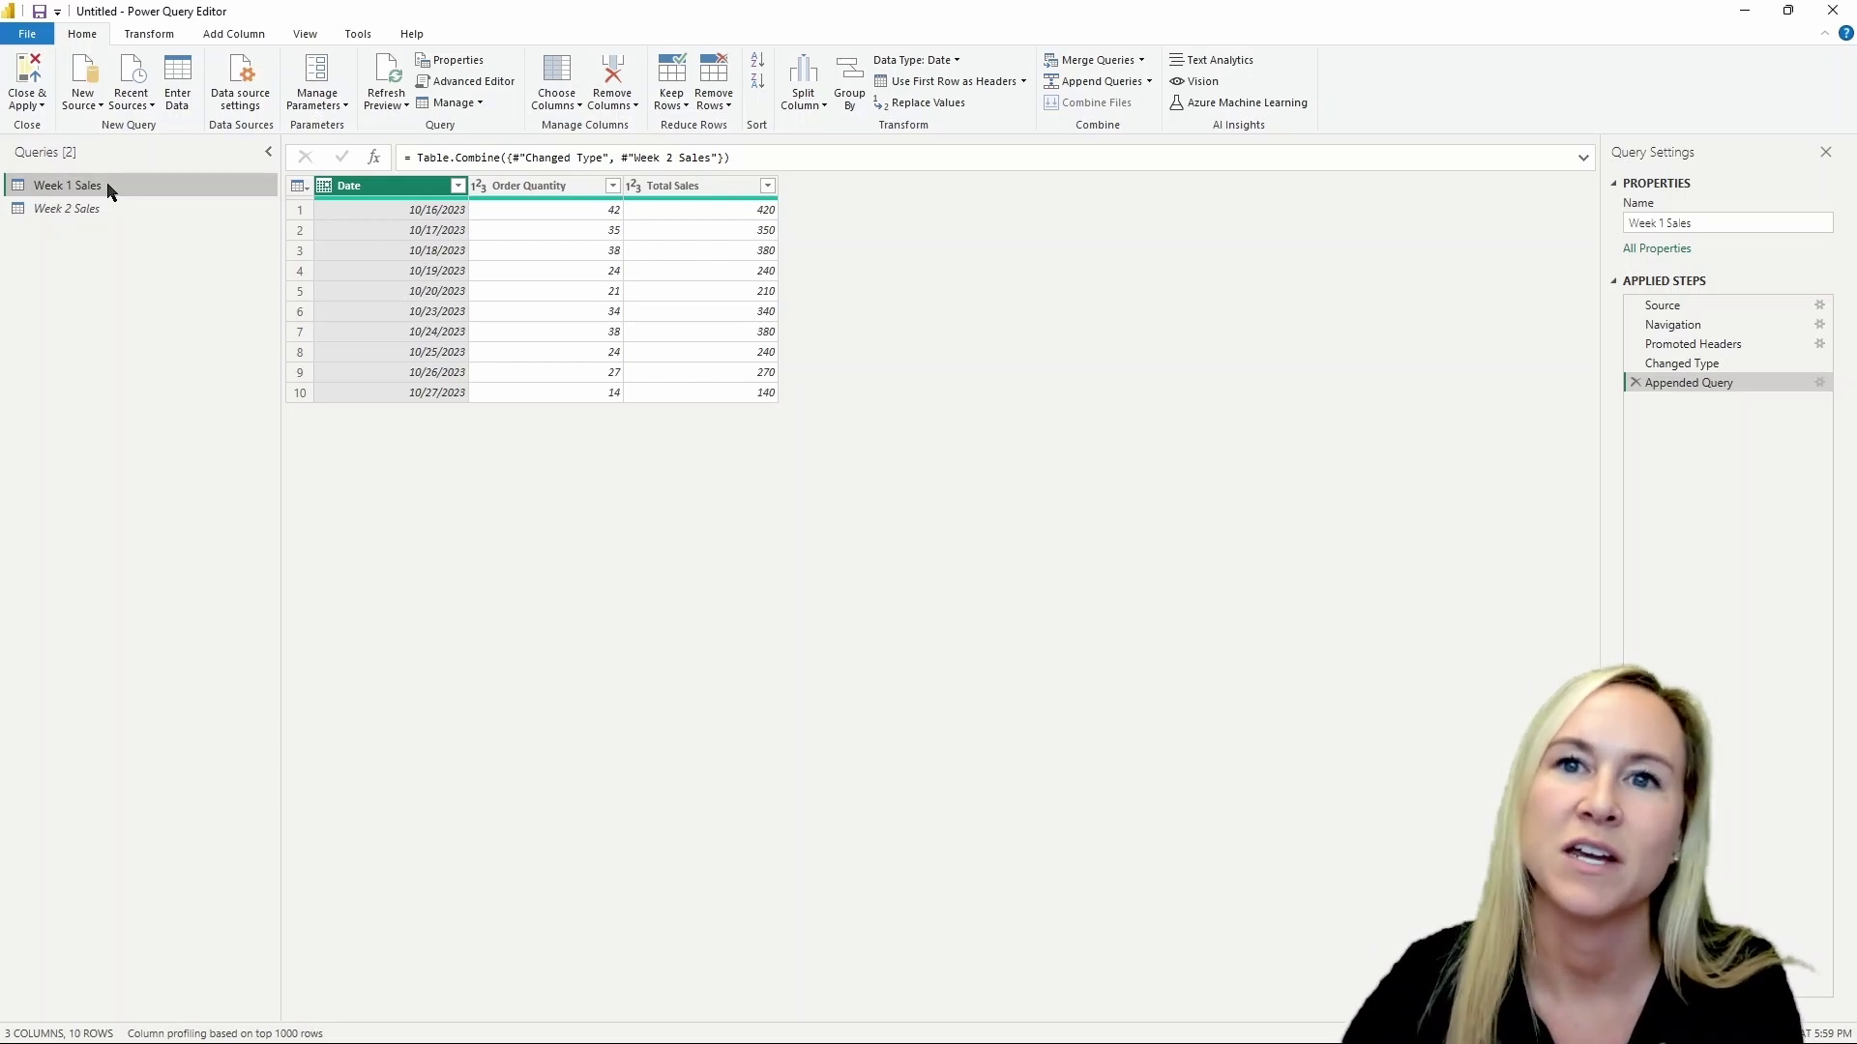
{"action": "double_click", "coordinate": [104, 187]}
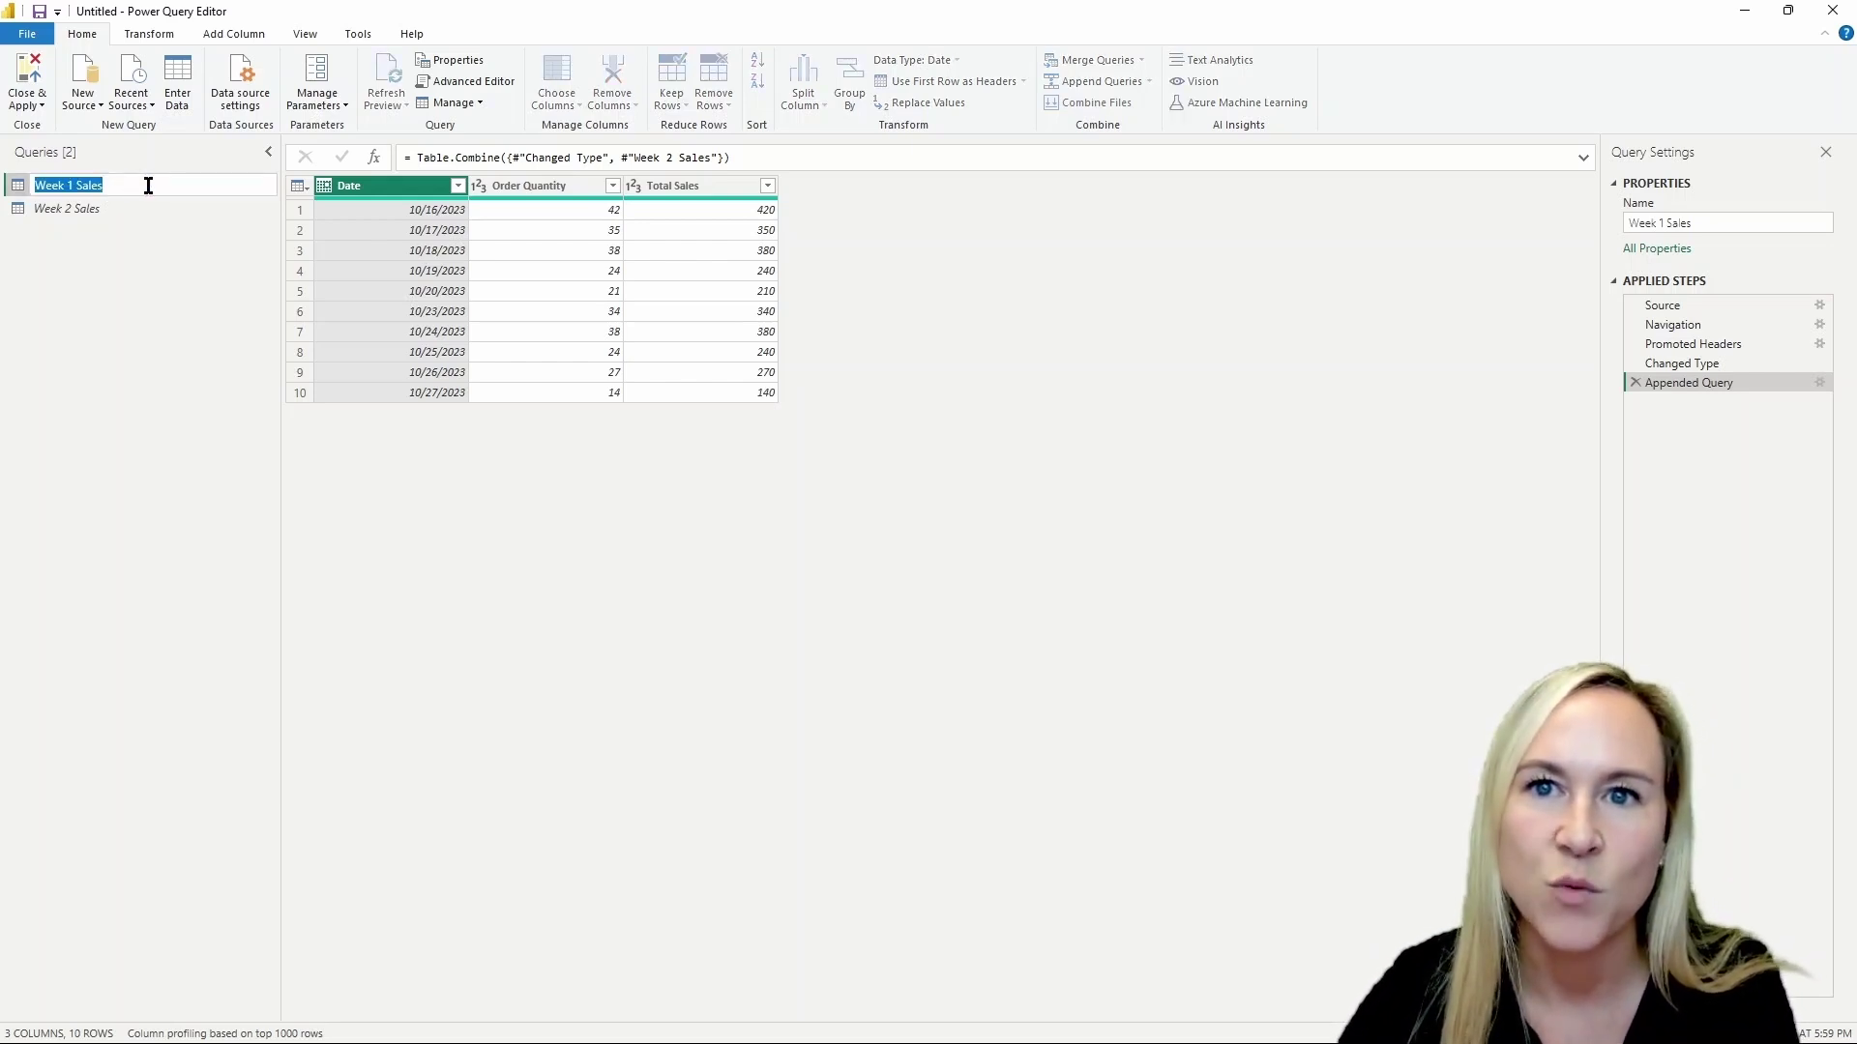
{"action": "type", "text": "All Weeks Sales"}
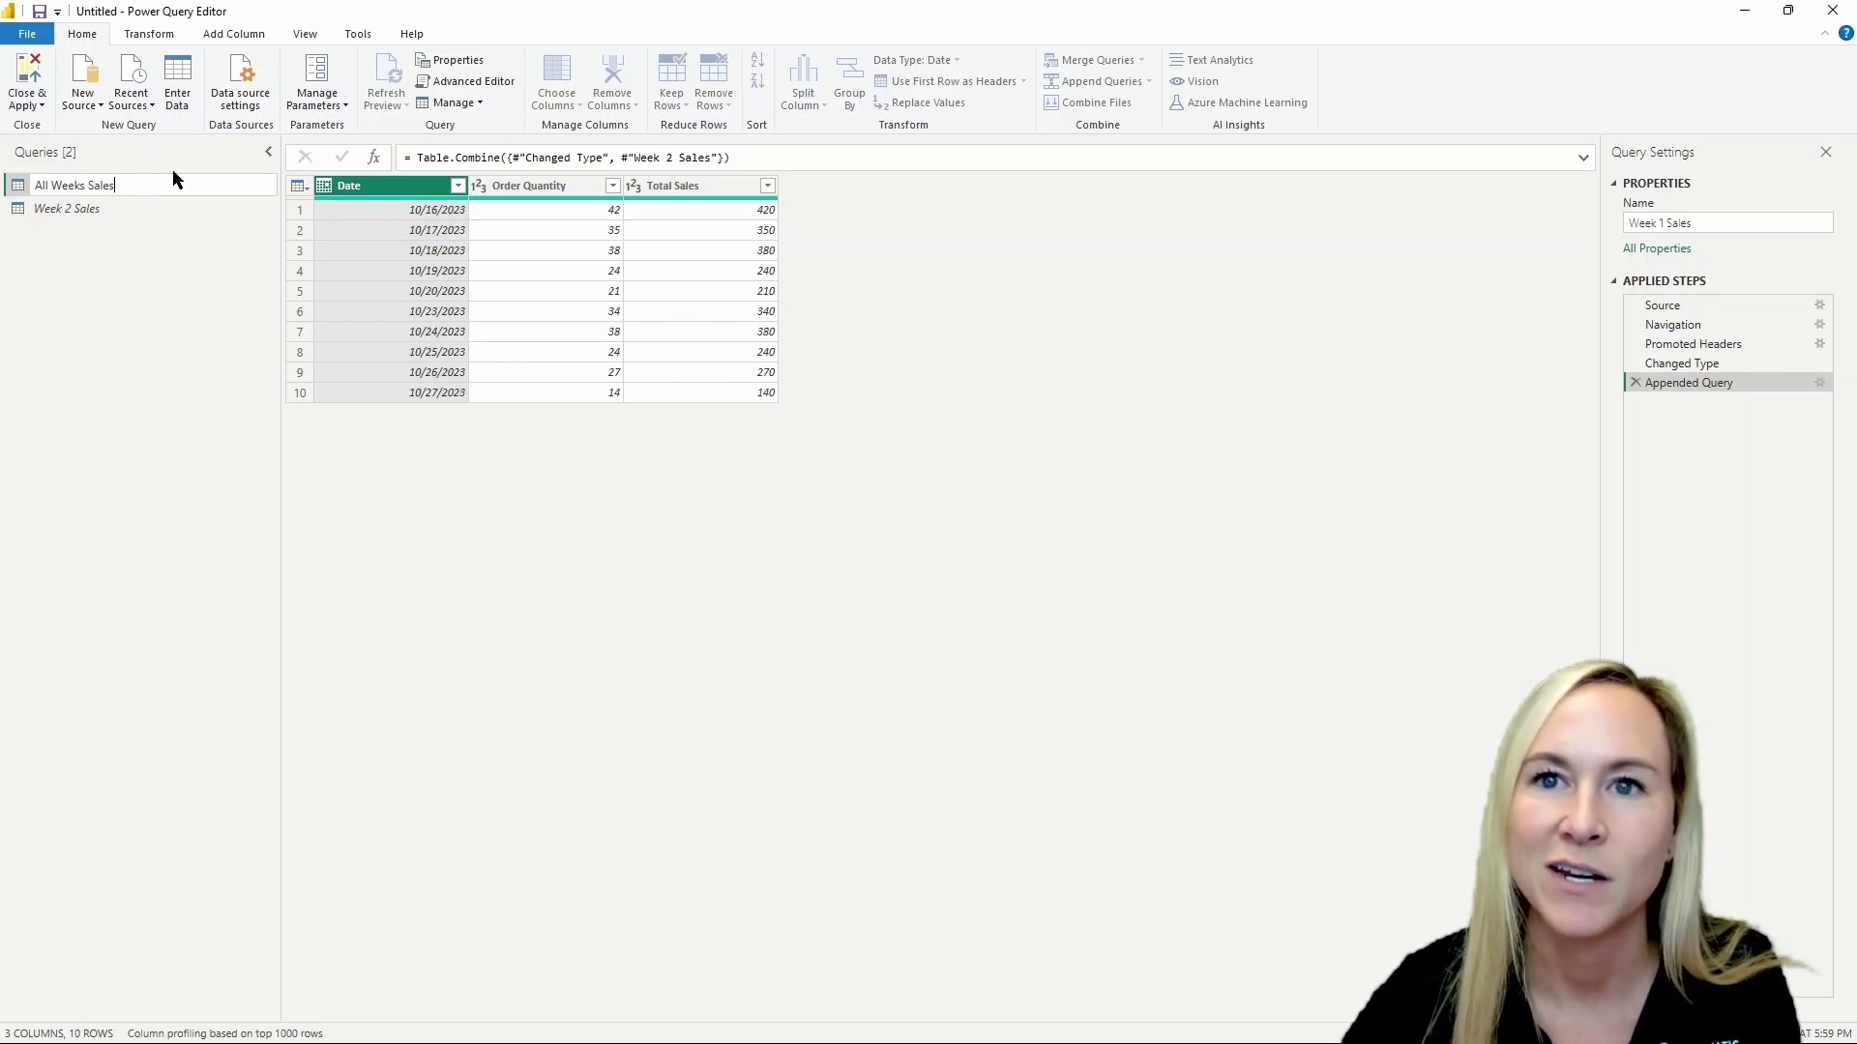
{"action": "key", "text": "Return"}
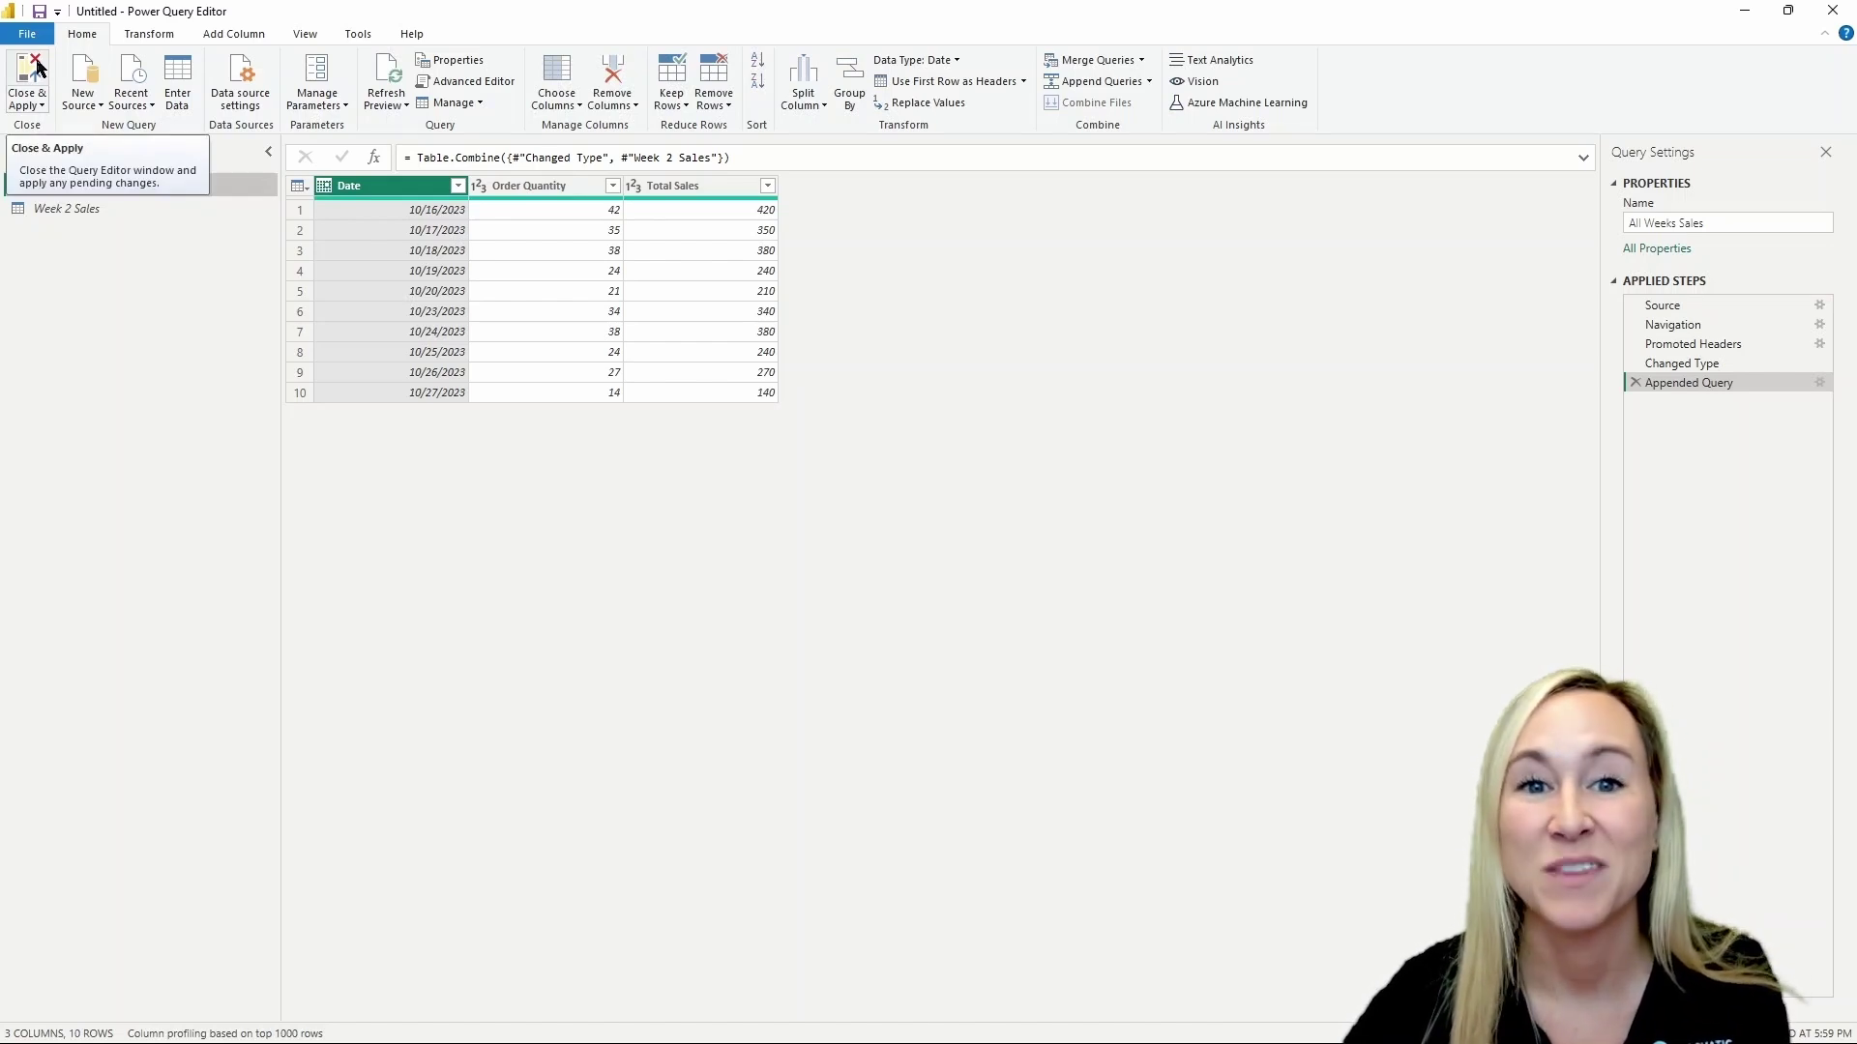
{"action": "left_click", "coordinate": [36, 66]}
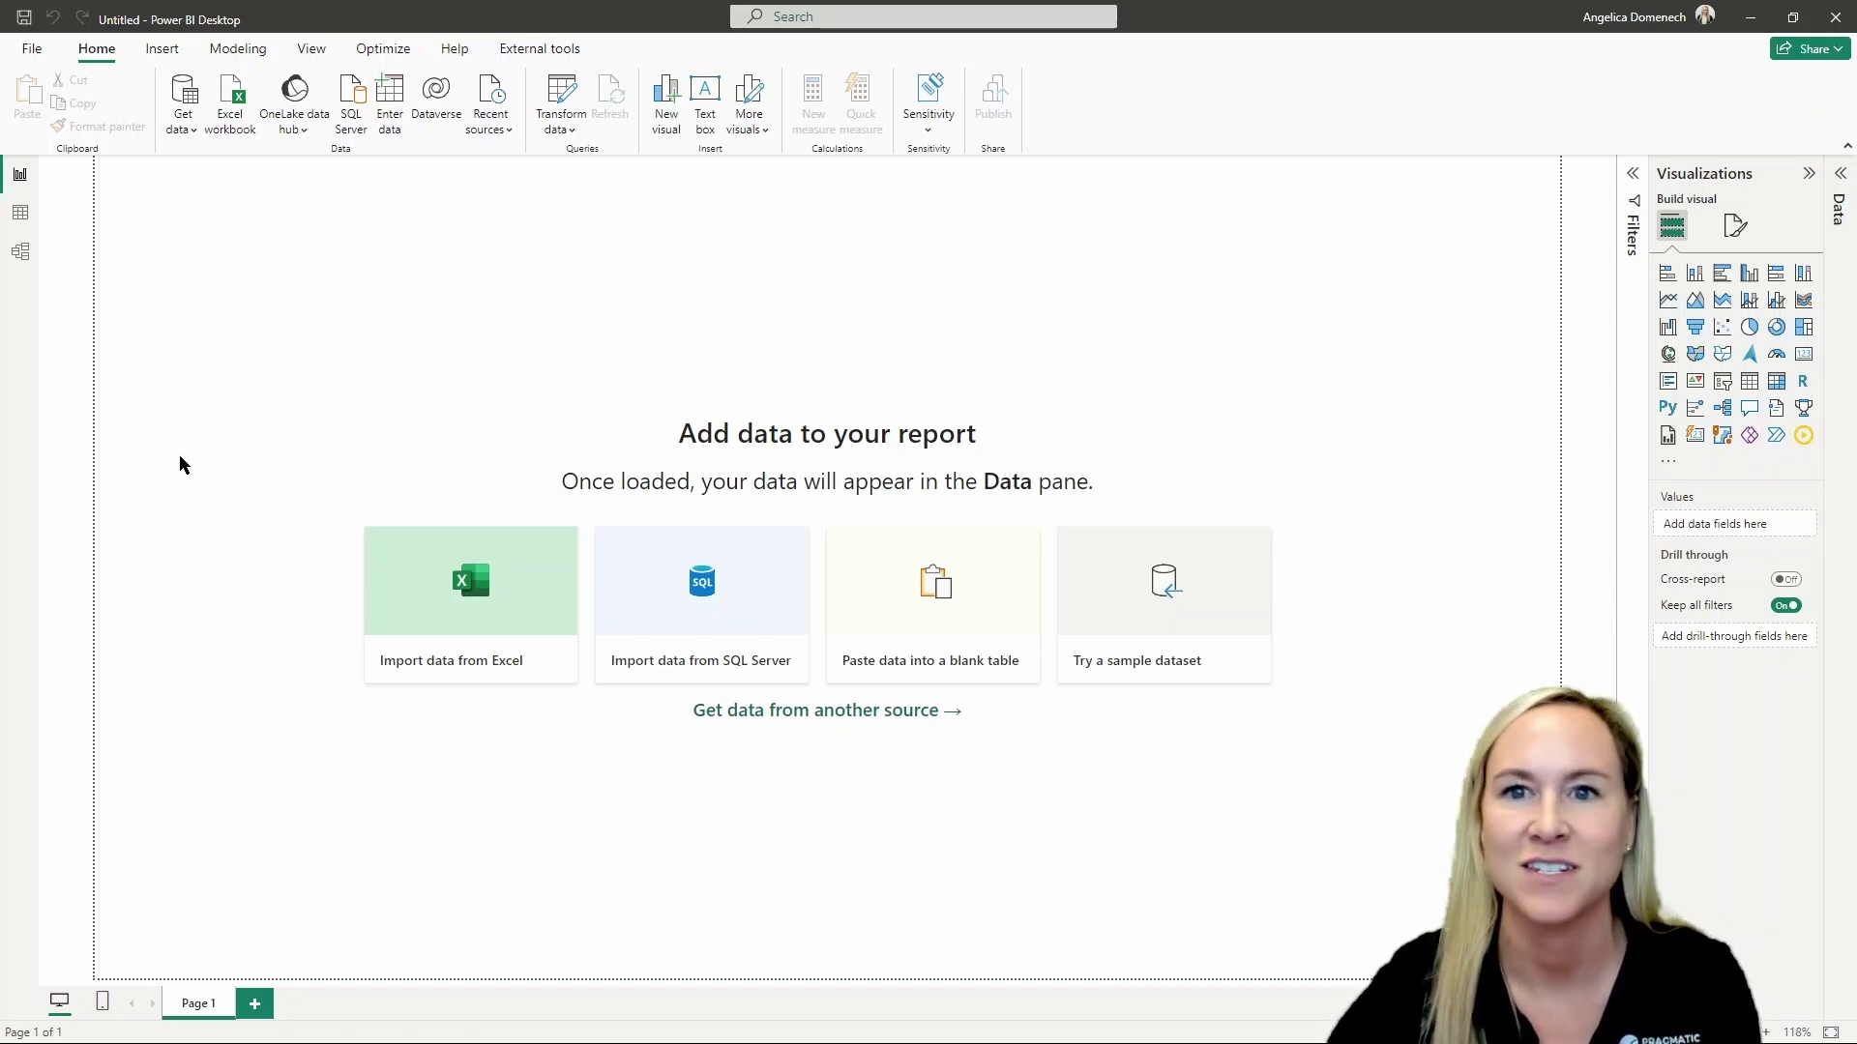
Step: Import the Emergency Contact and Employee tables from the Employee Info and Emergency Contacts workbook and open them for transformation
{"action": "left_click", "coordinate": [229, 124]}
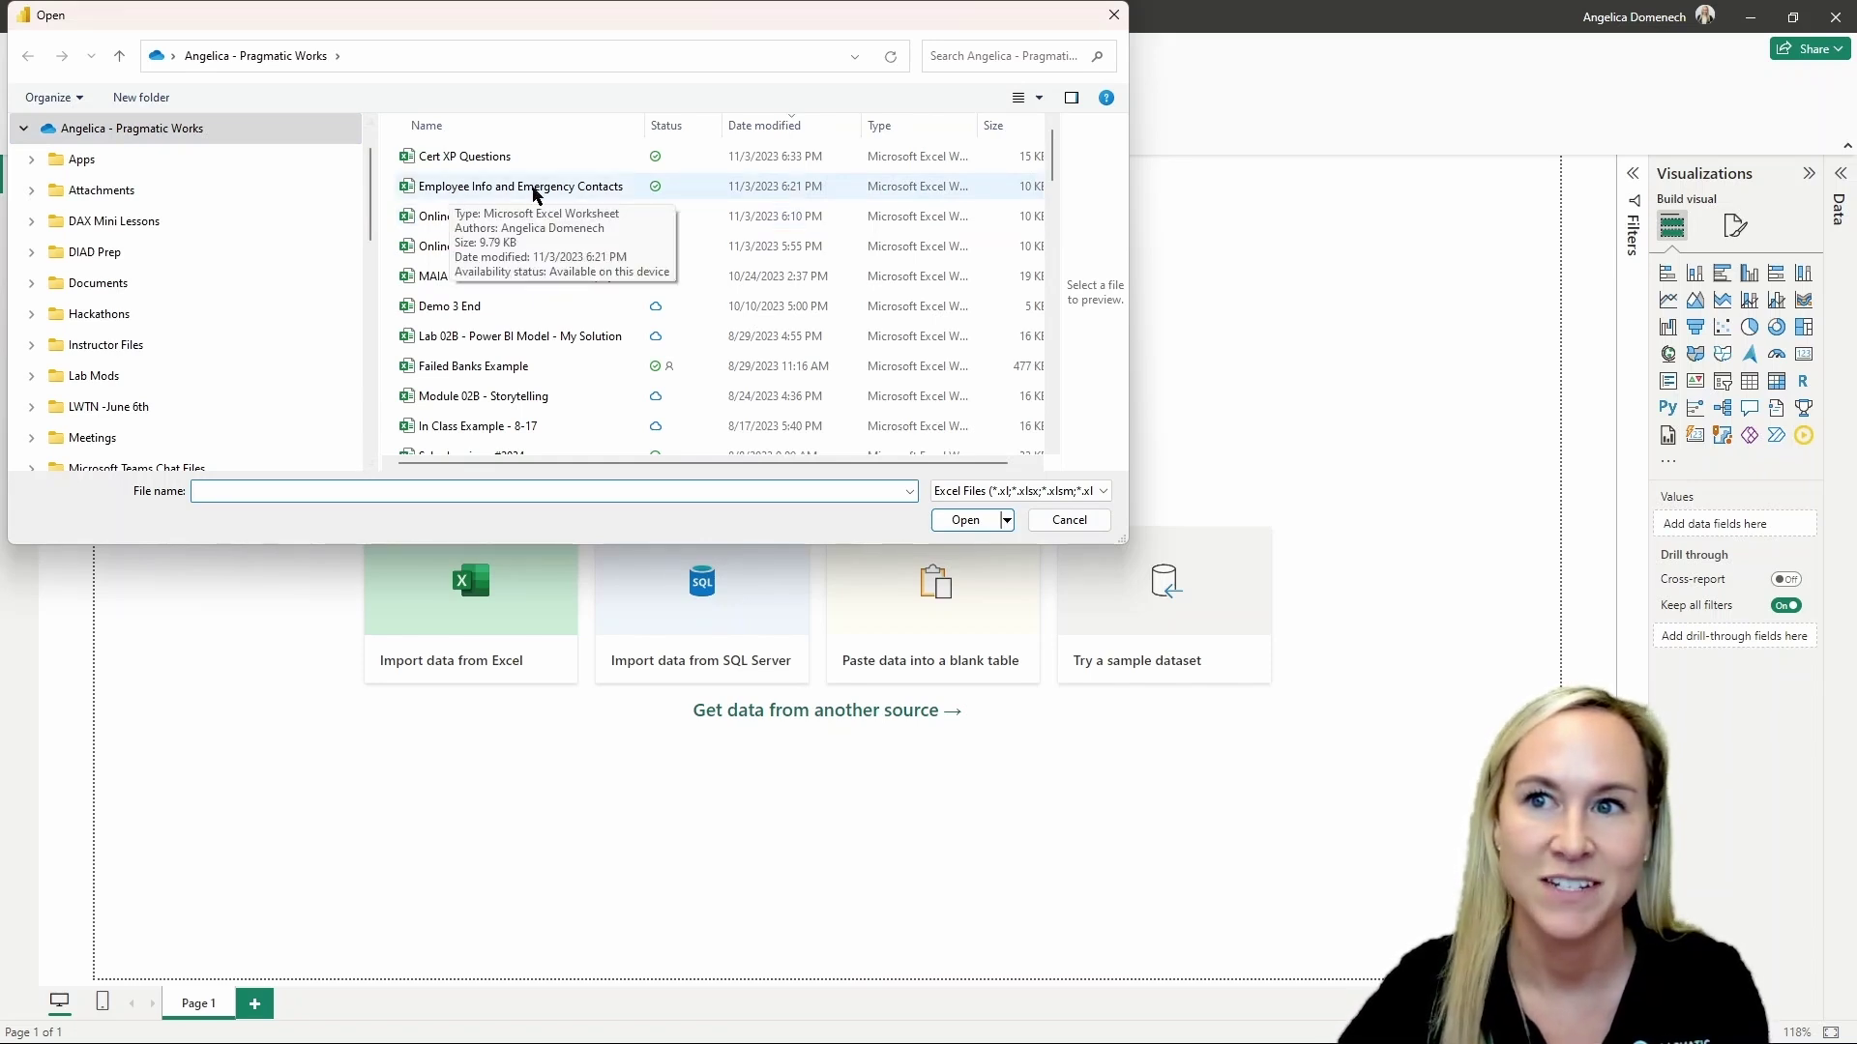
{"action": "left_click", "coordinate": [627, 185]}
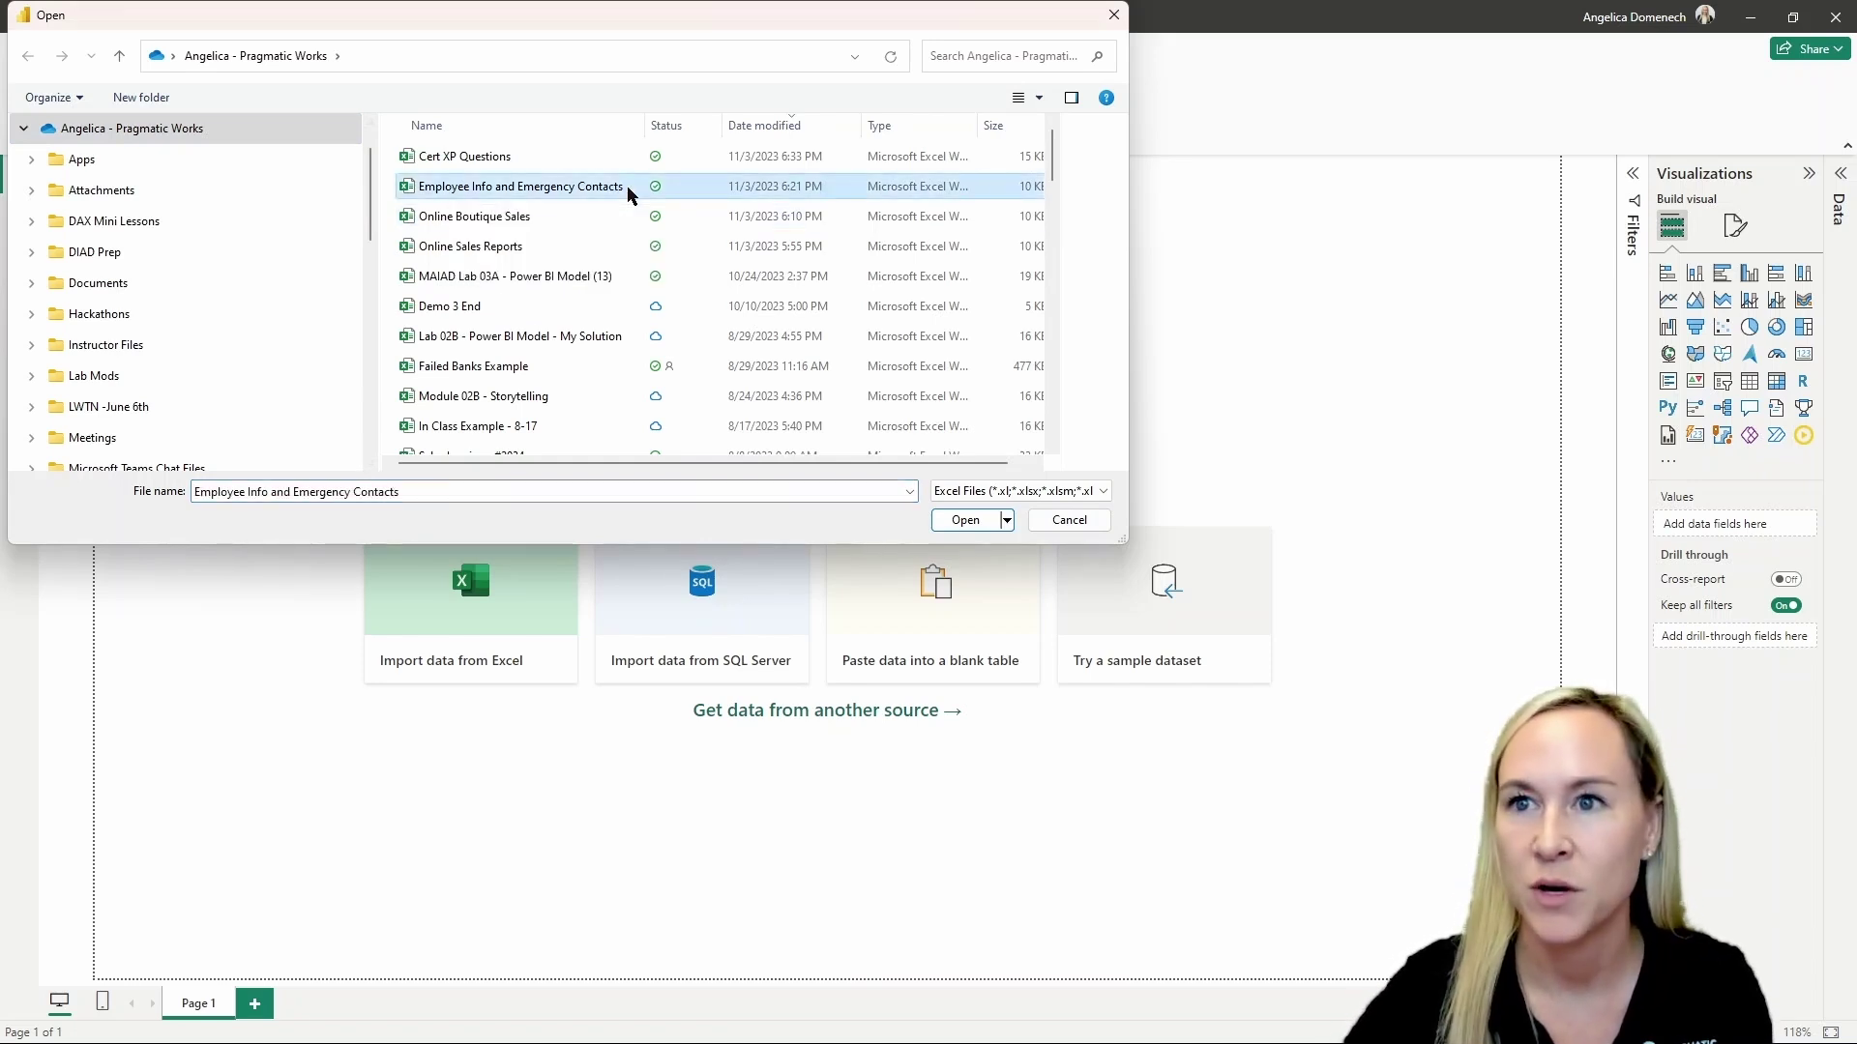
{"action": "left_click", "coordinate": [967, 520]}
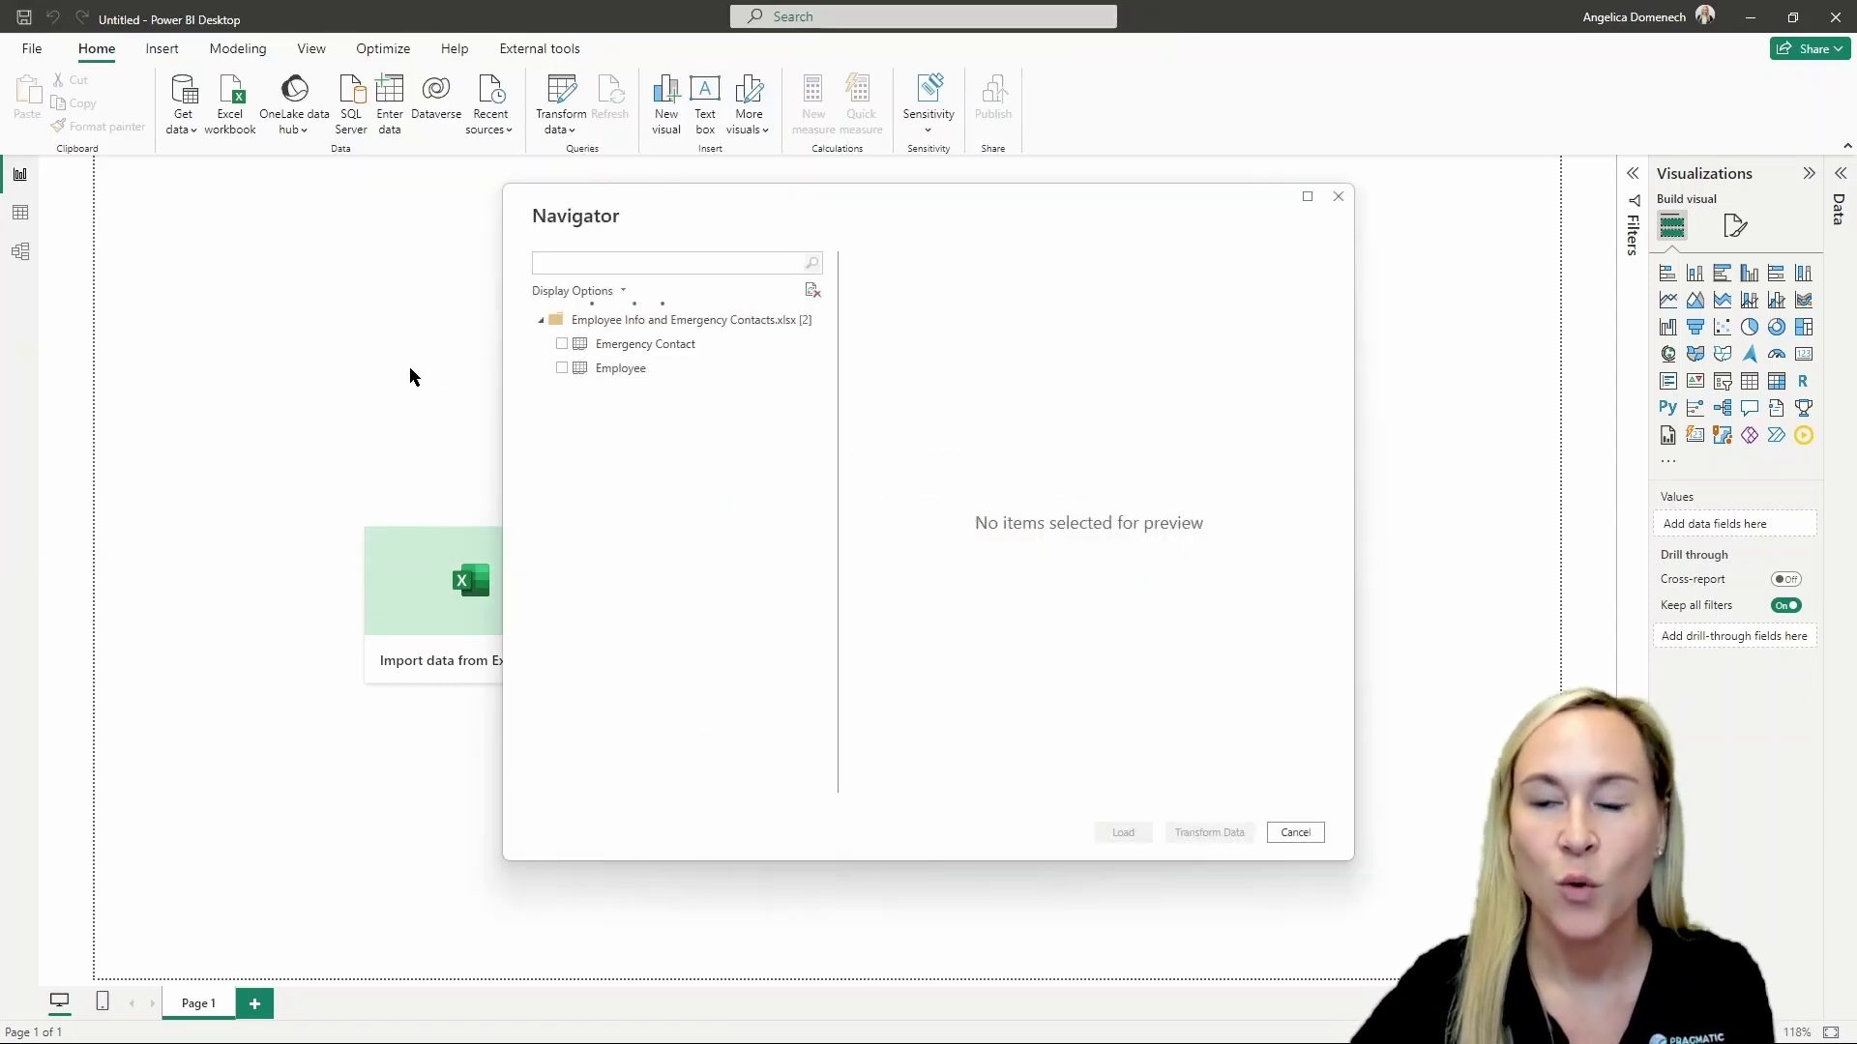
{"action": "left_click", "coordinate": [561, 345]}
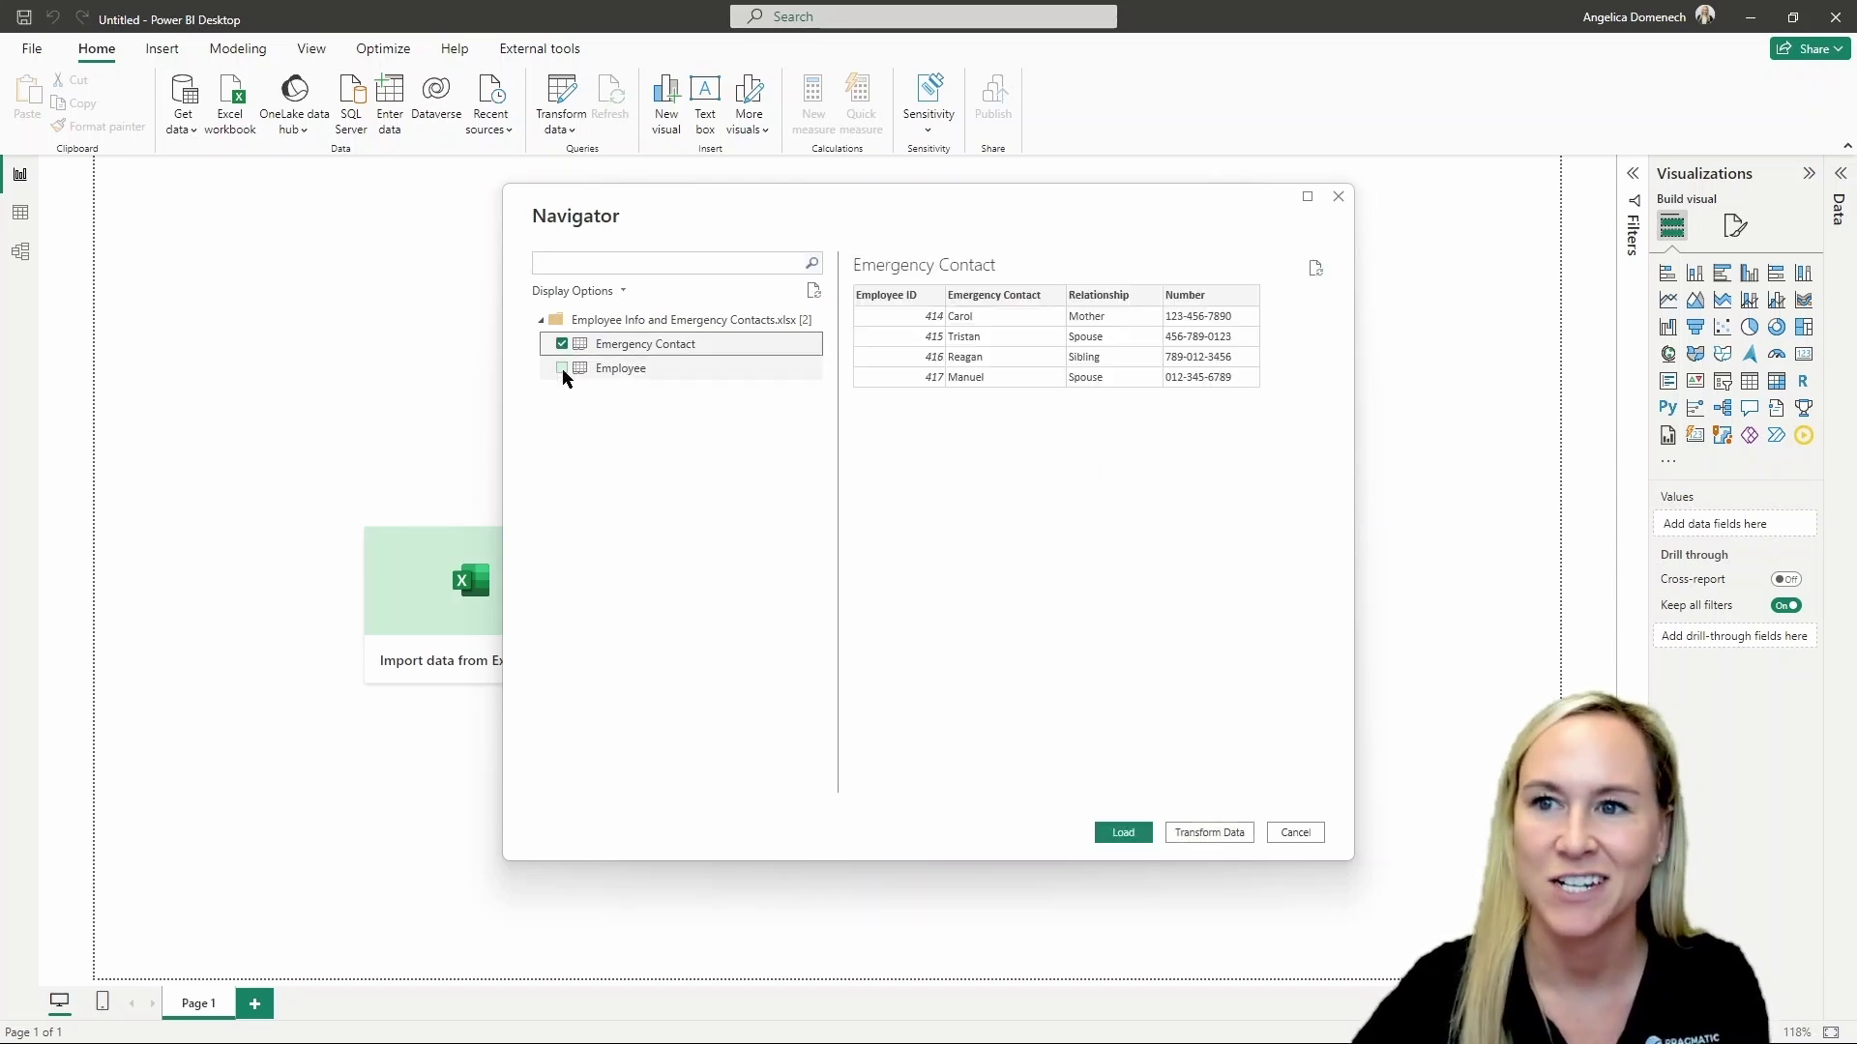
{"action": "left_click", "coordinate": [562, 369]}
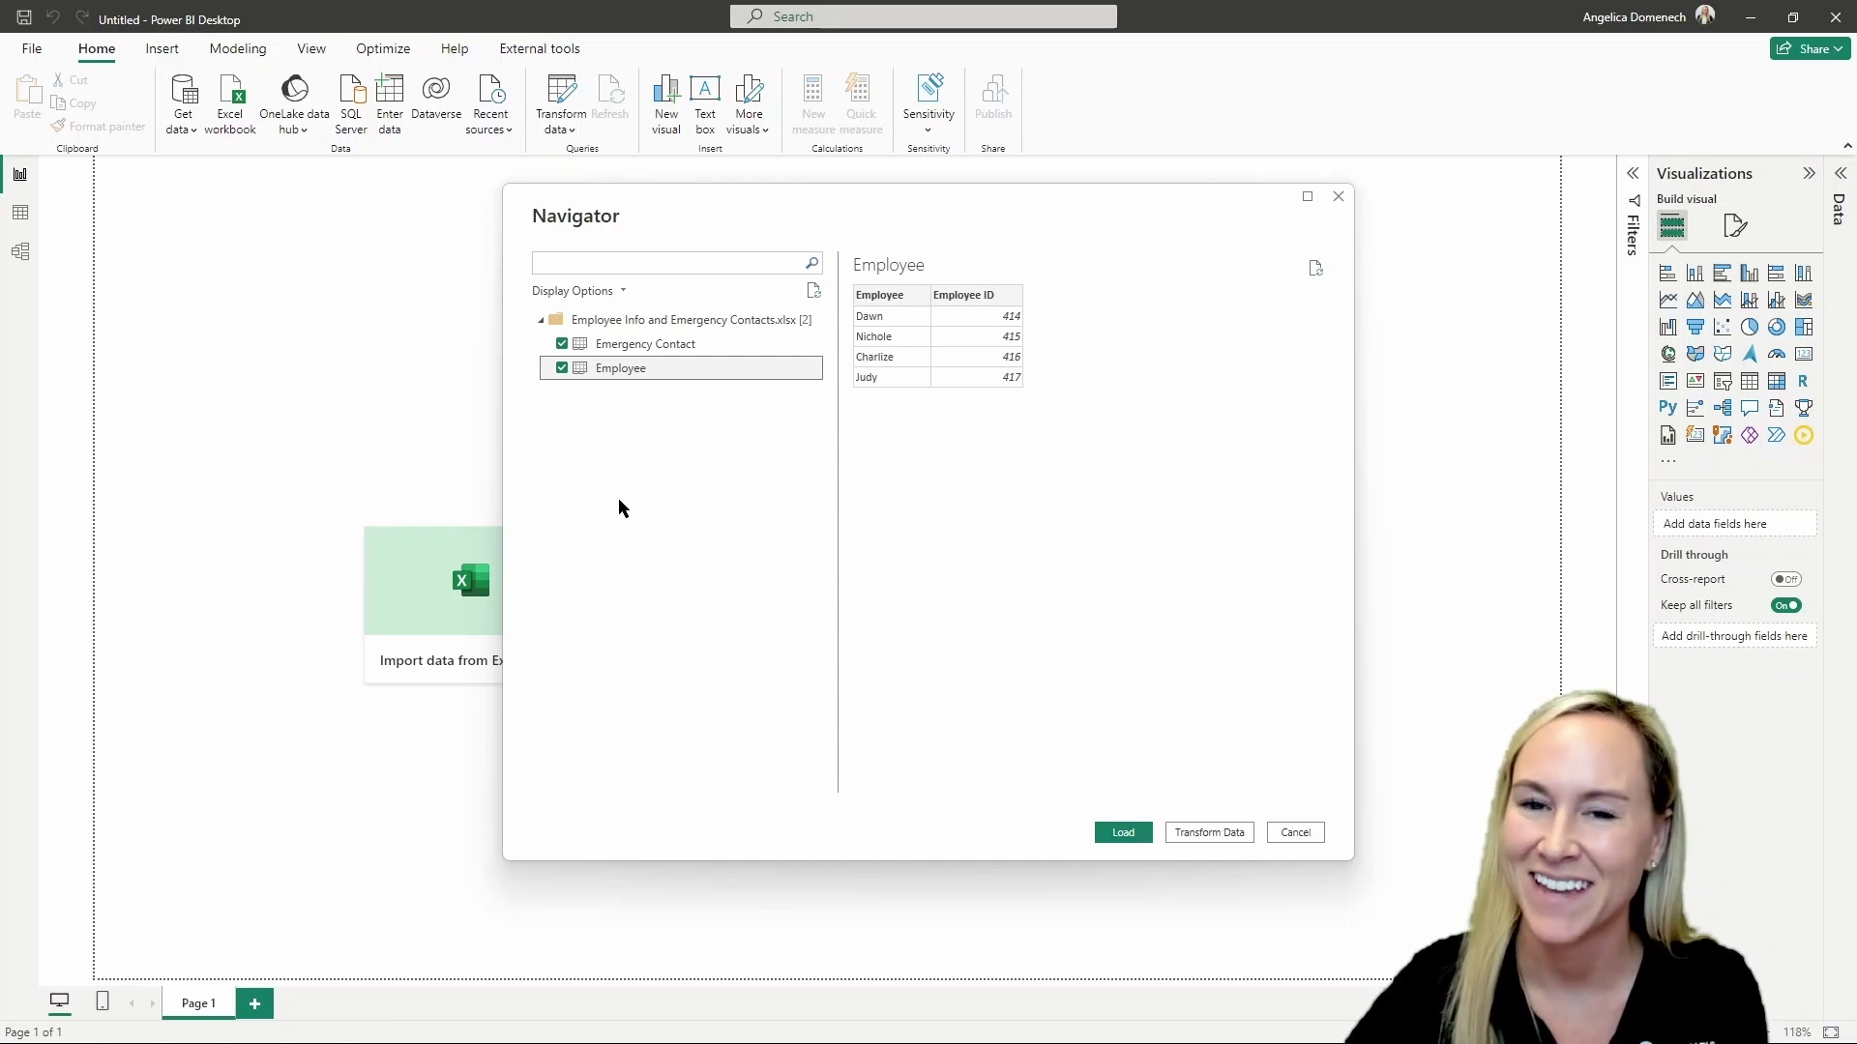
{"action": "left_click", "coordinate": [1209, 833]}
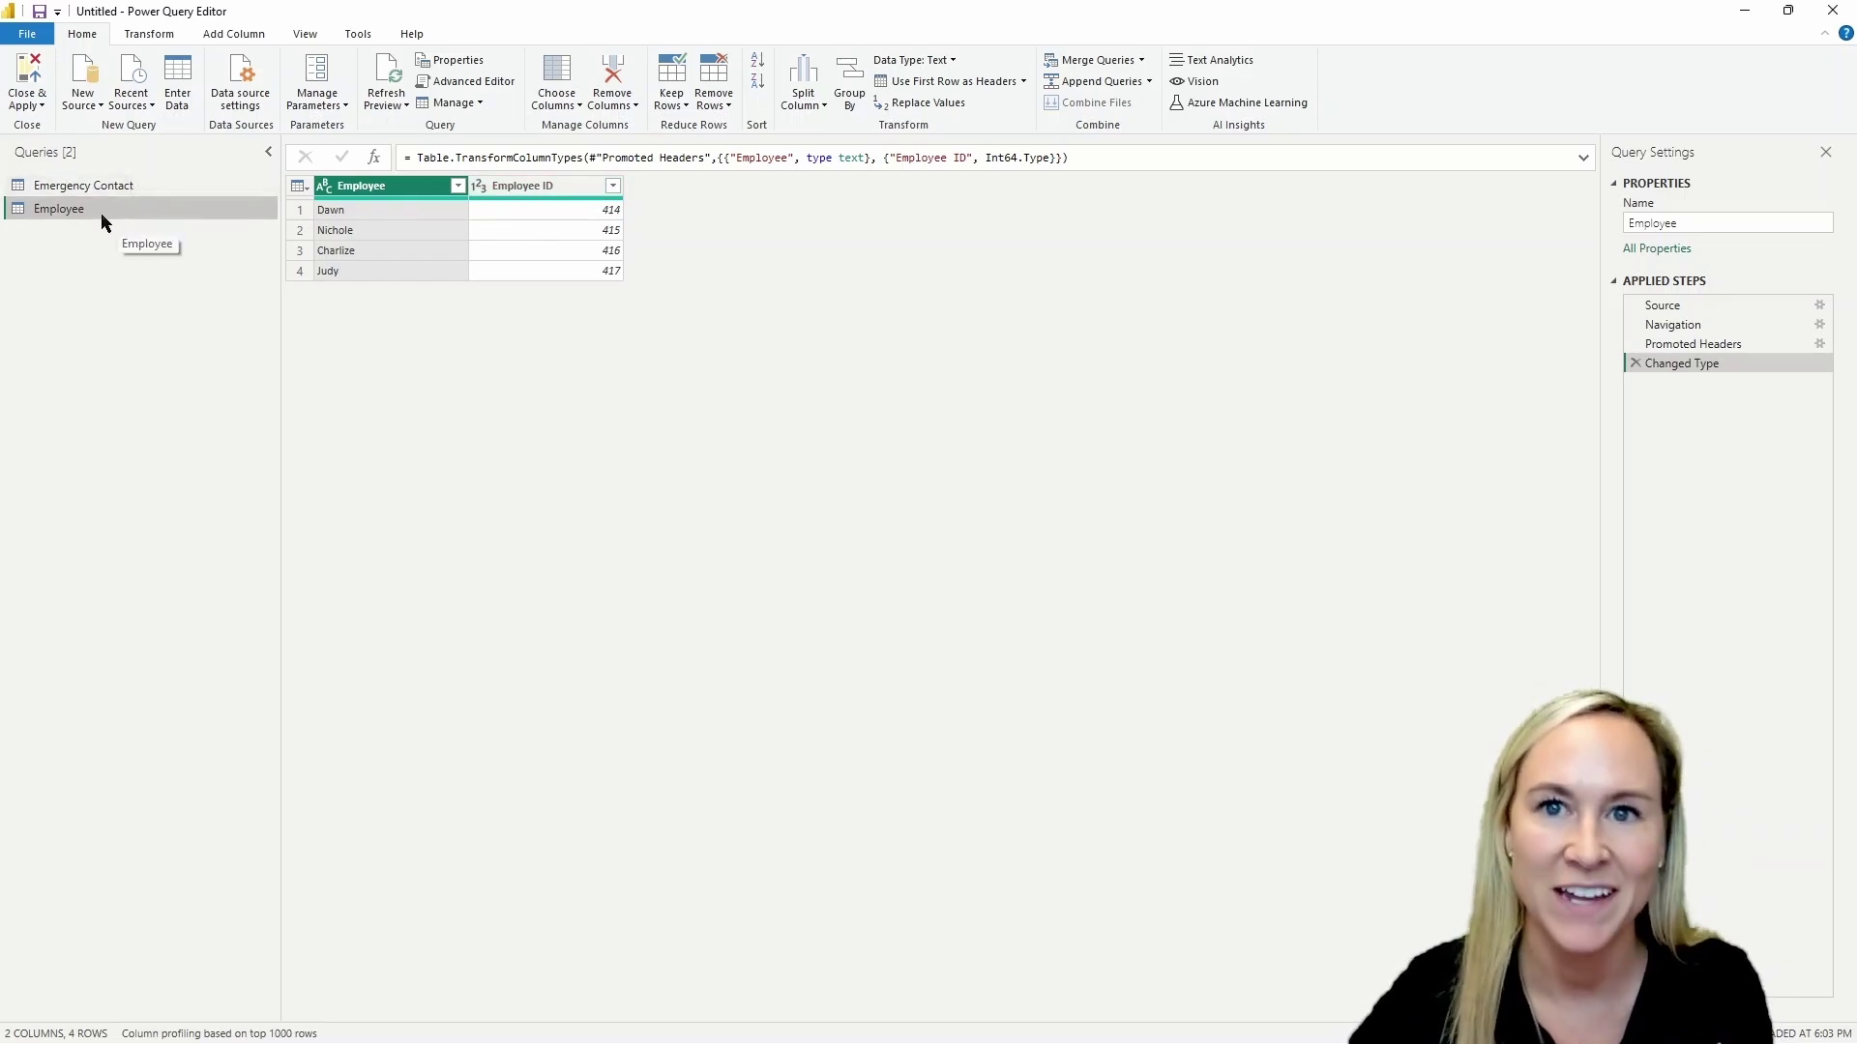
Step: Try appending the Emergency Contact table to the Employee query as a two-table append, and remove the resulting append step
{"action": "left_click", "coordinate": [1109, 85]}
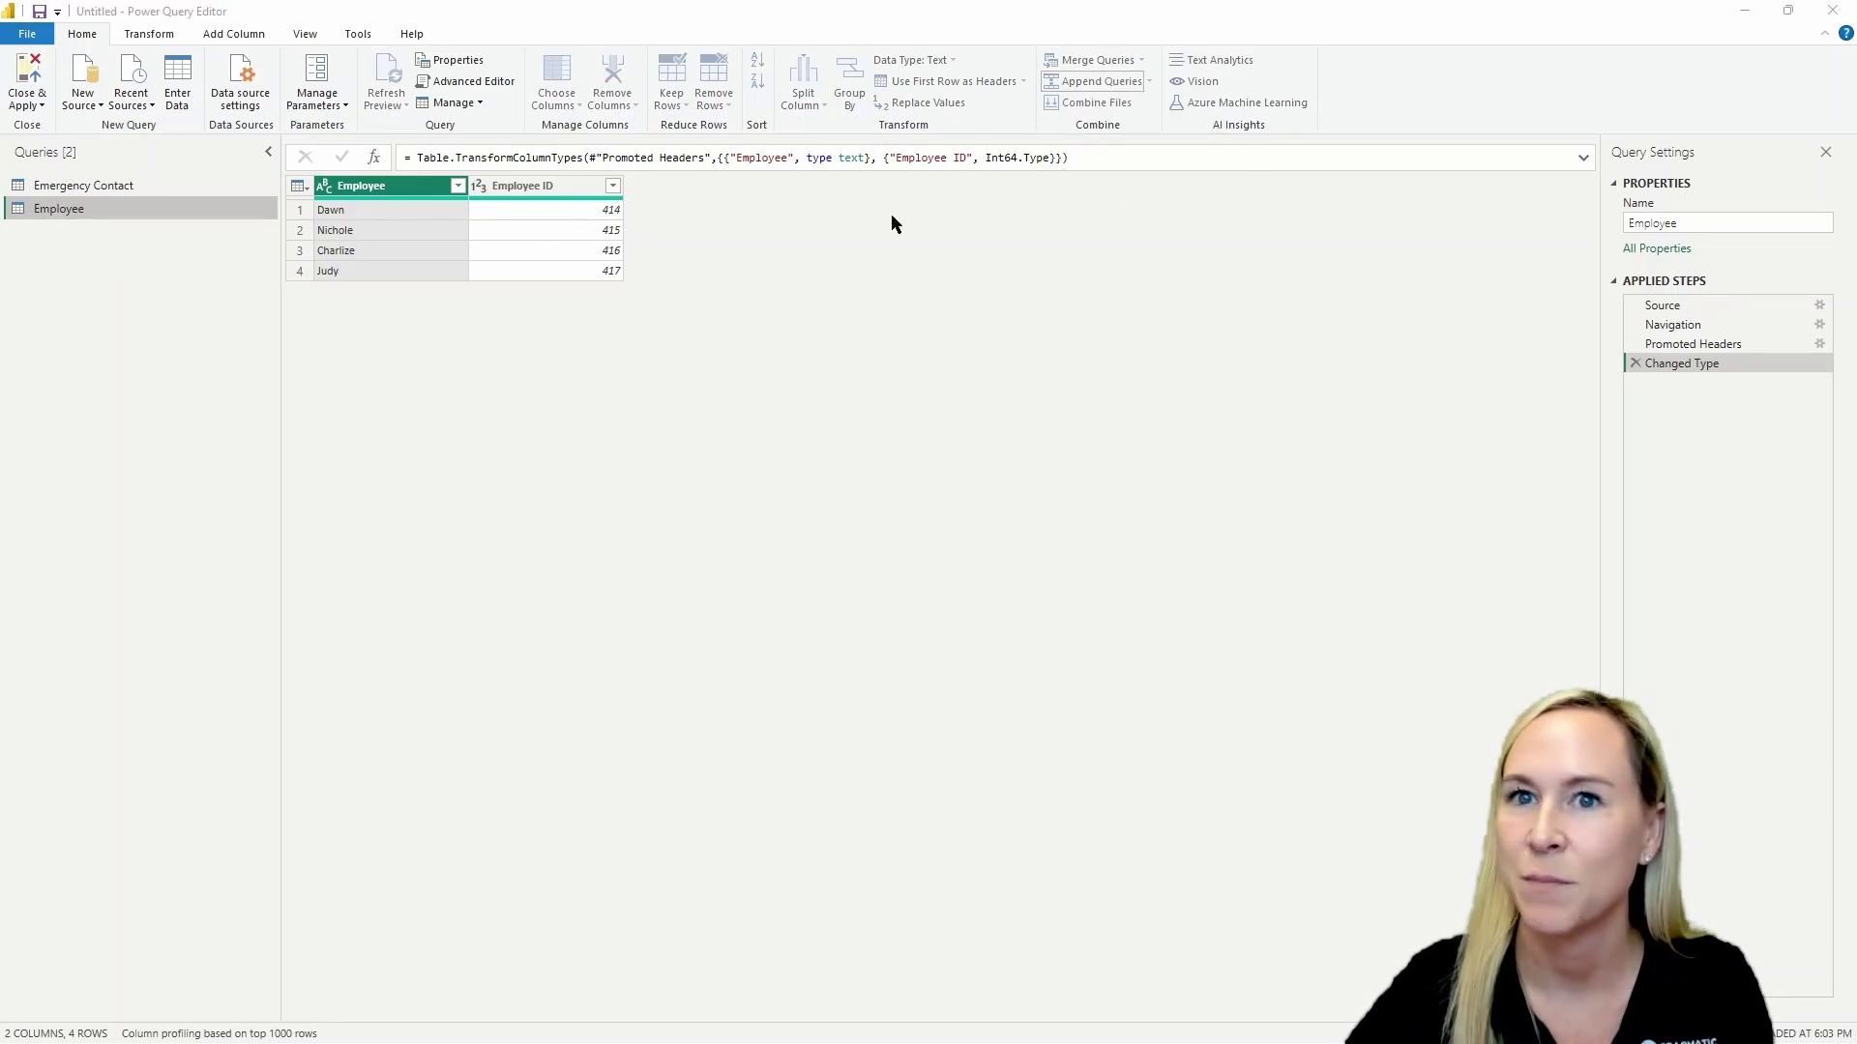
{"action": "left_click", "coordinate": [706, 557]}
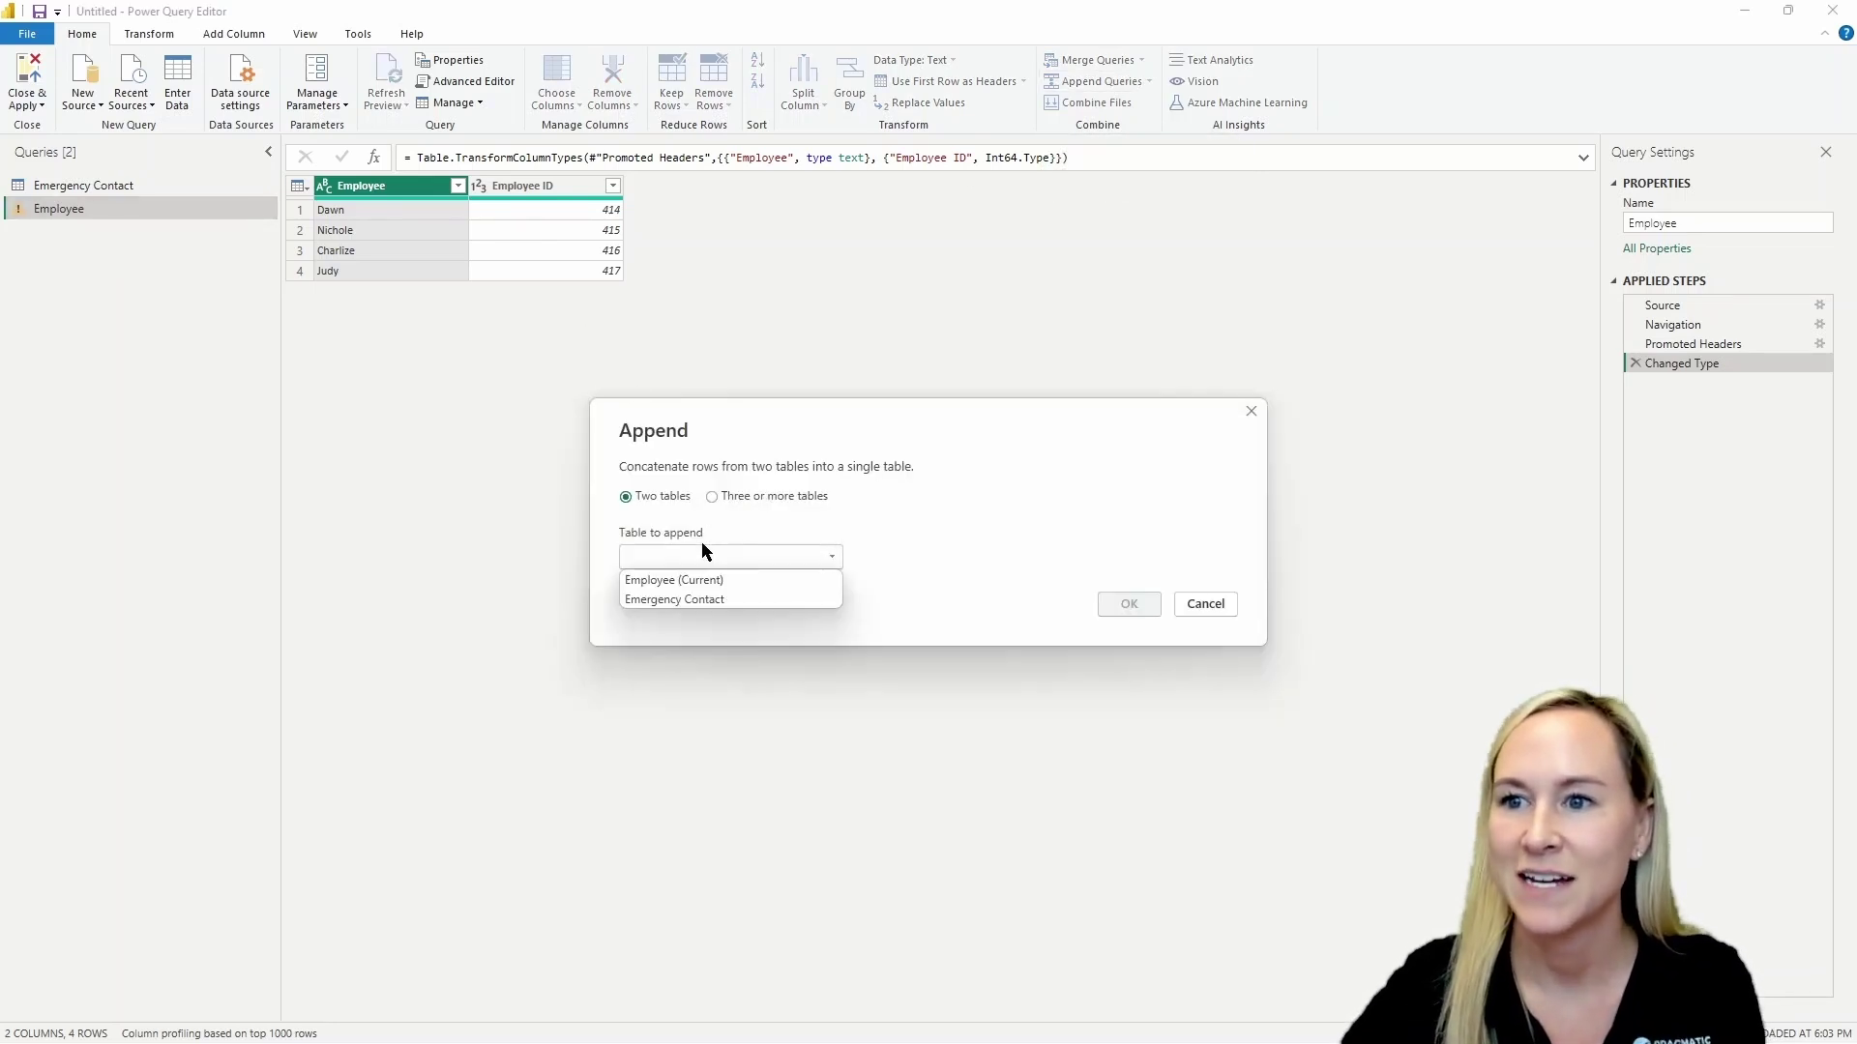
{"action": "left_click", "coordinate": [712, 600]}
{"action": "left_click", "coordinate": [1128, 606]}
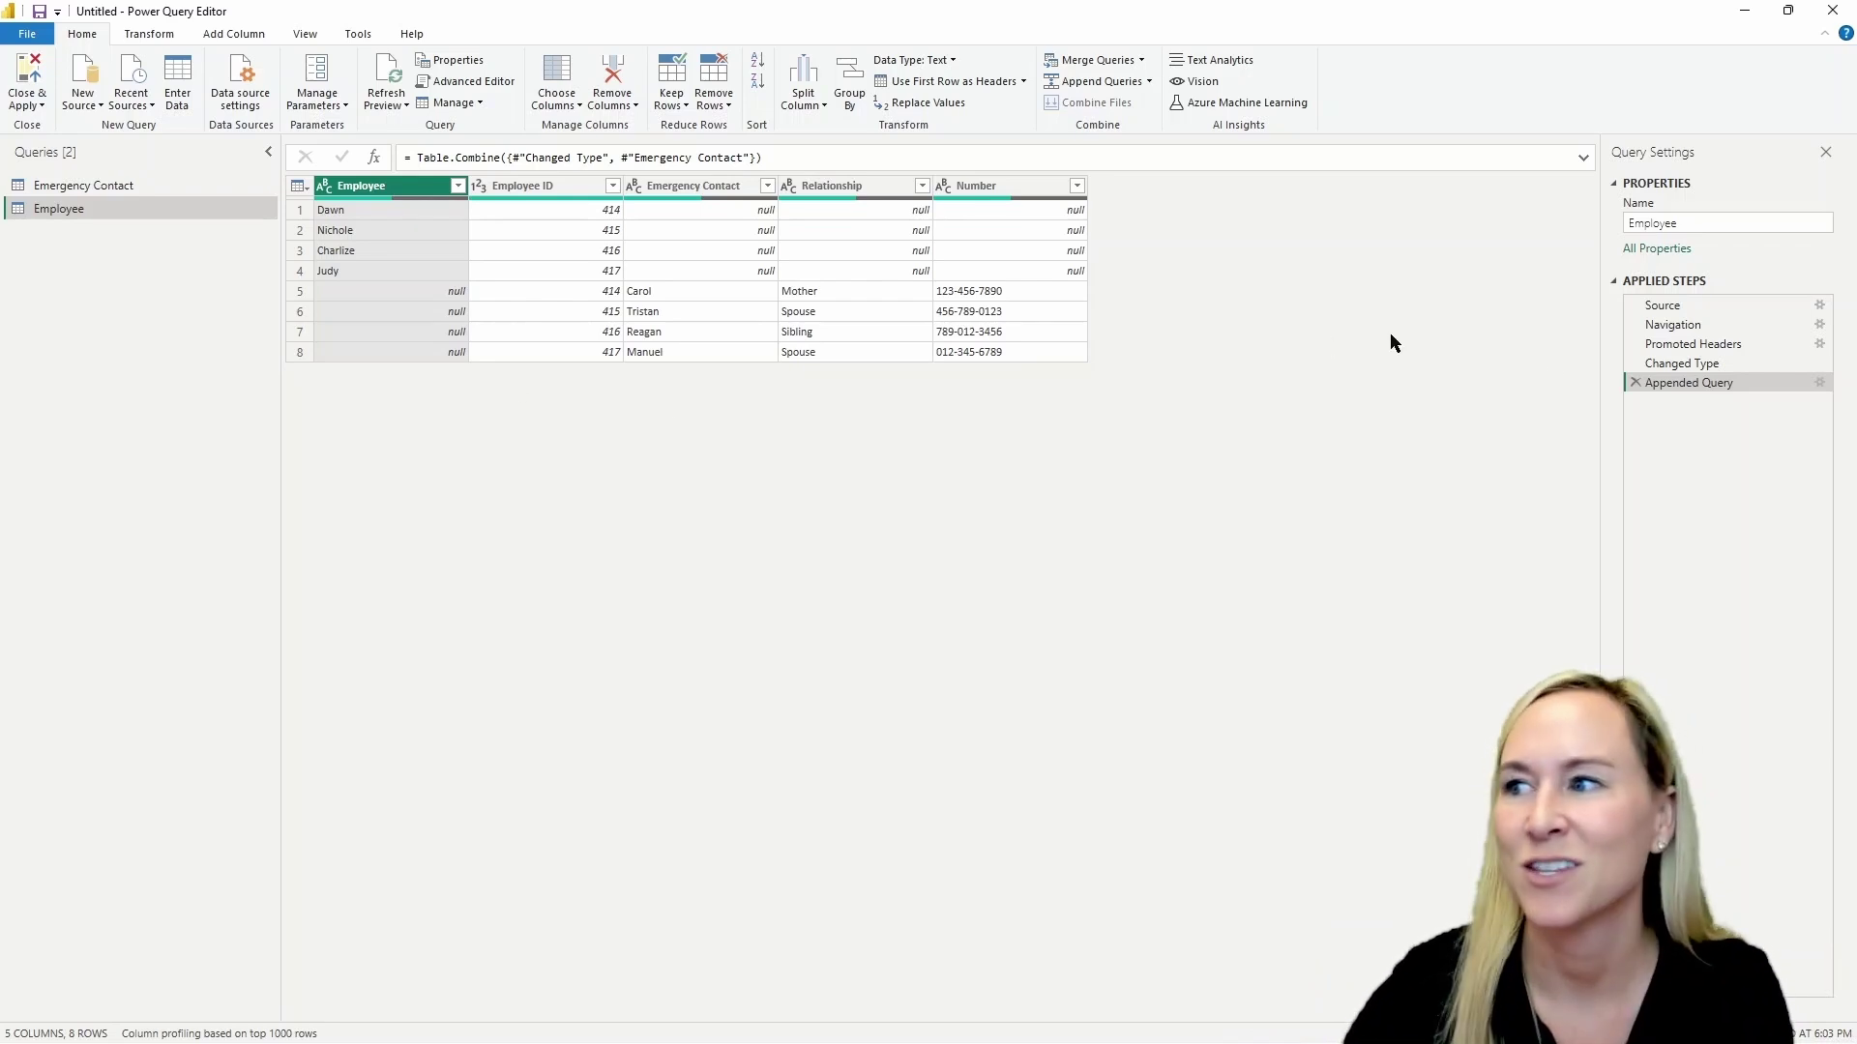
{"action": "left_click", "coordinate": [1633, 383]}
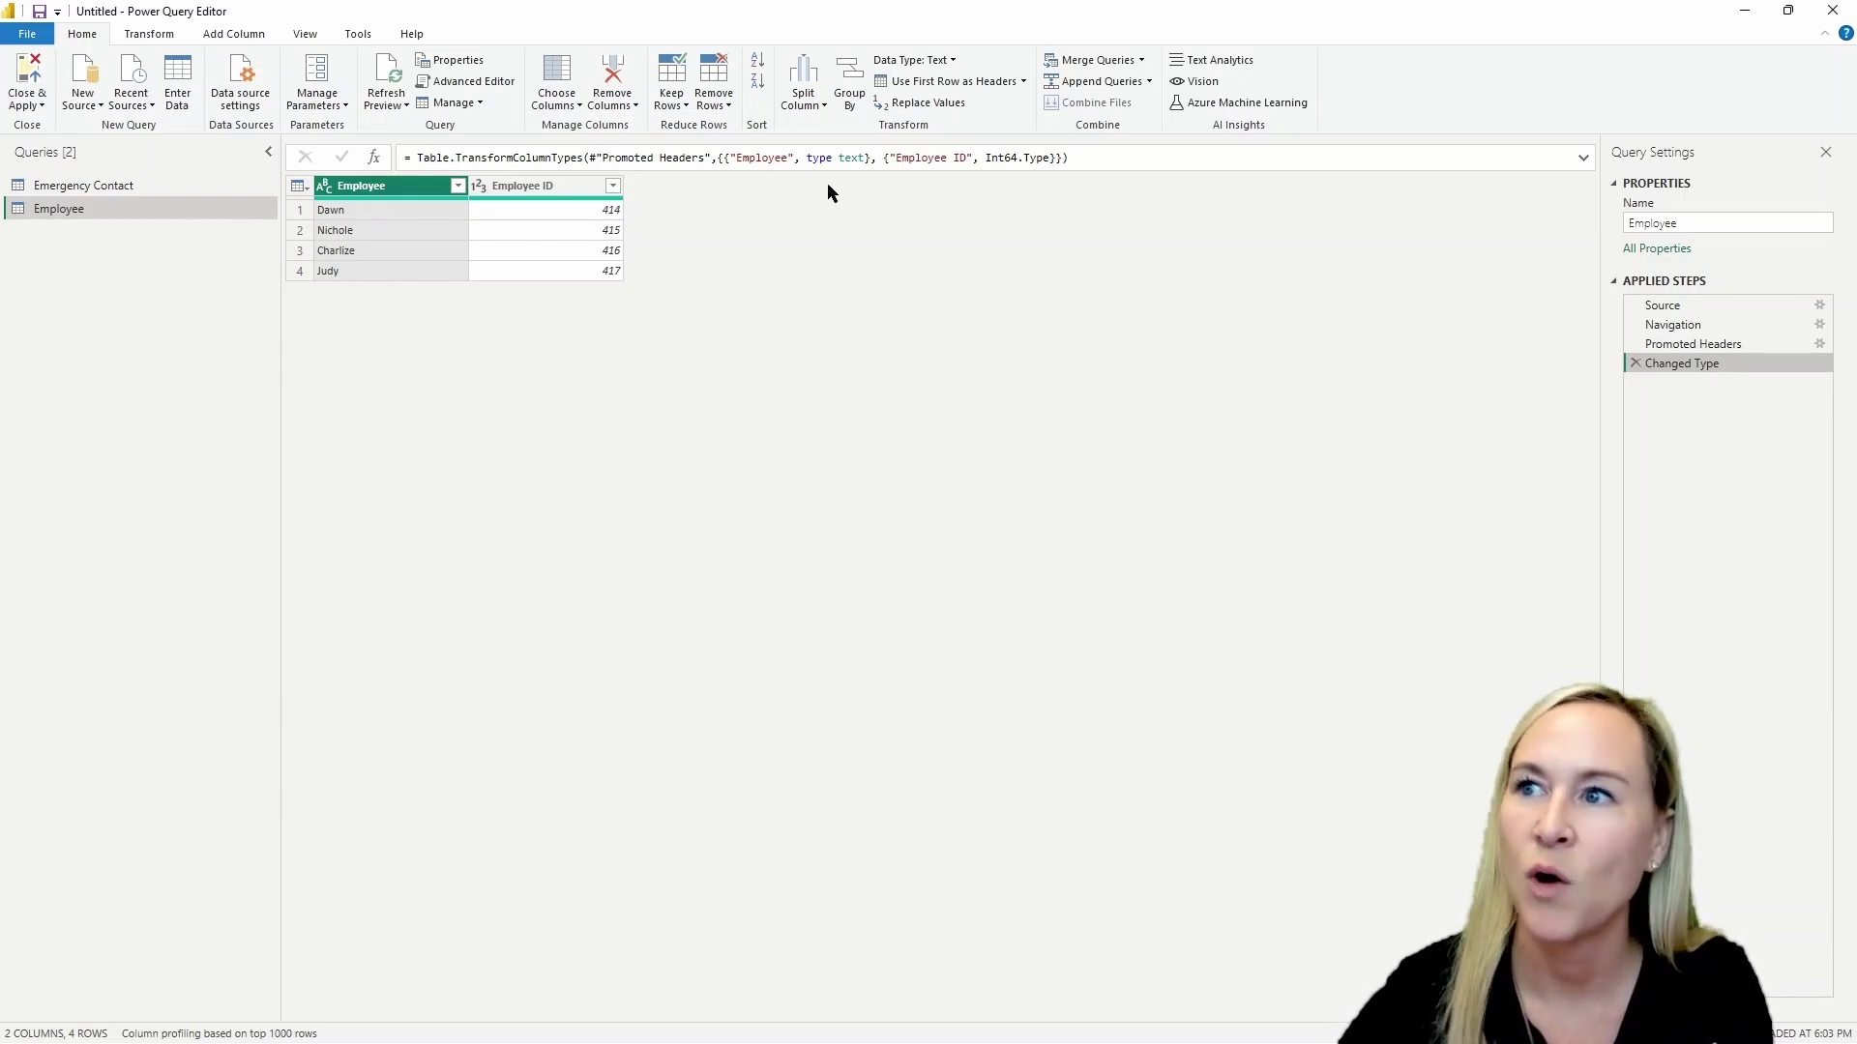
Step: Merge the Employee query with Emergency Contact, matching on Employee ID in both tables with a Left Outer join
{"action": "left_click", "coordinate": [1098, 62]}
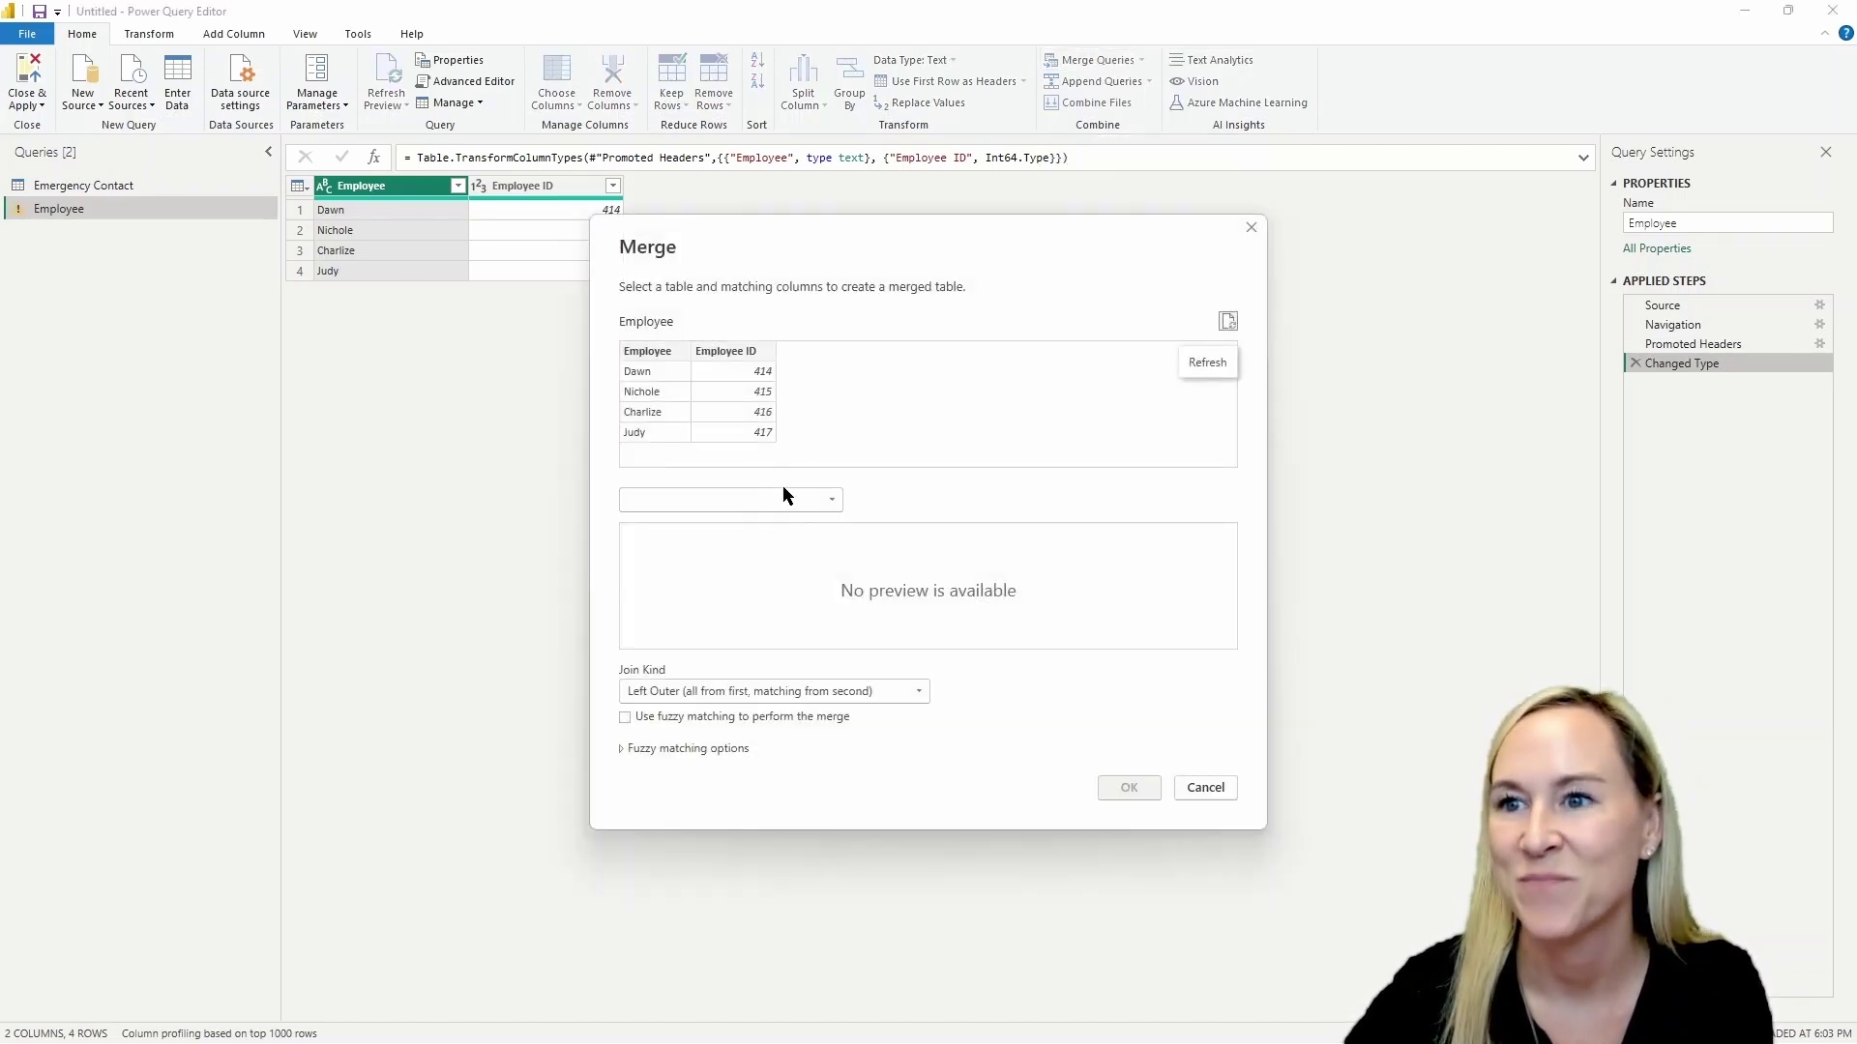
{"action": "left_click", "coordinate": [772, 503]}
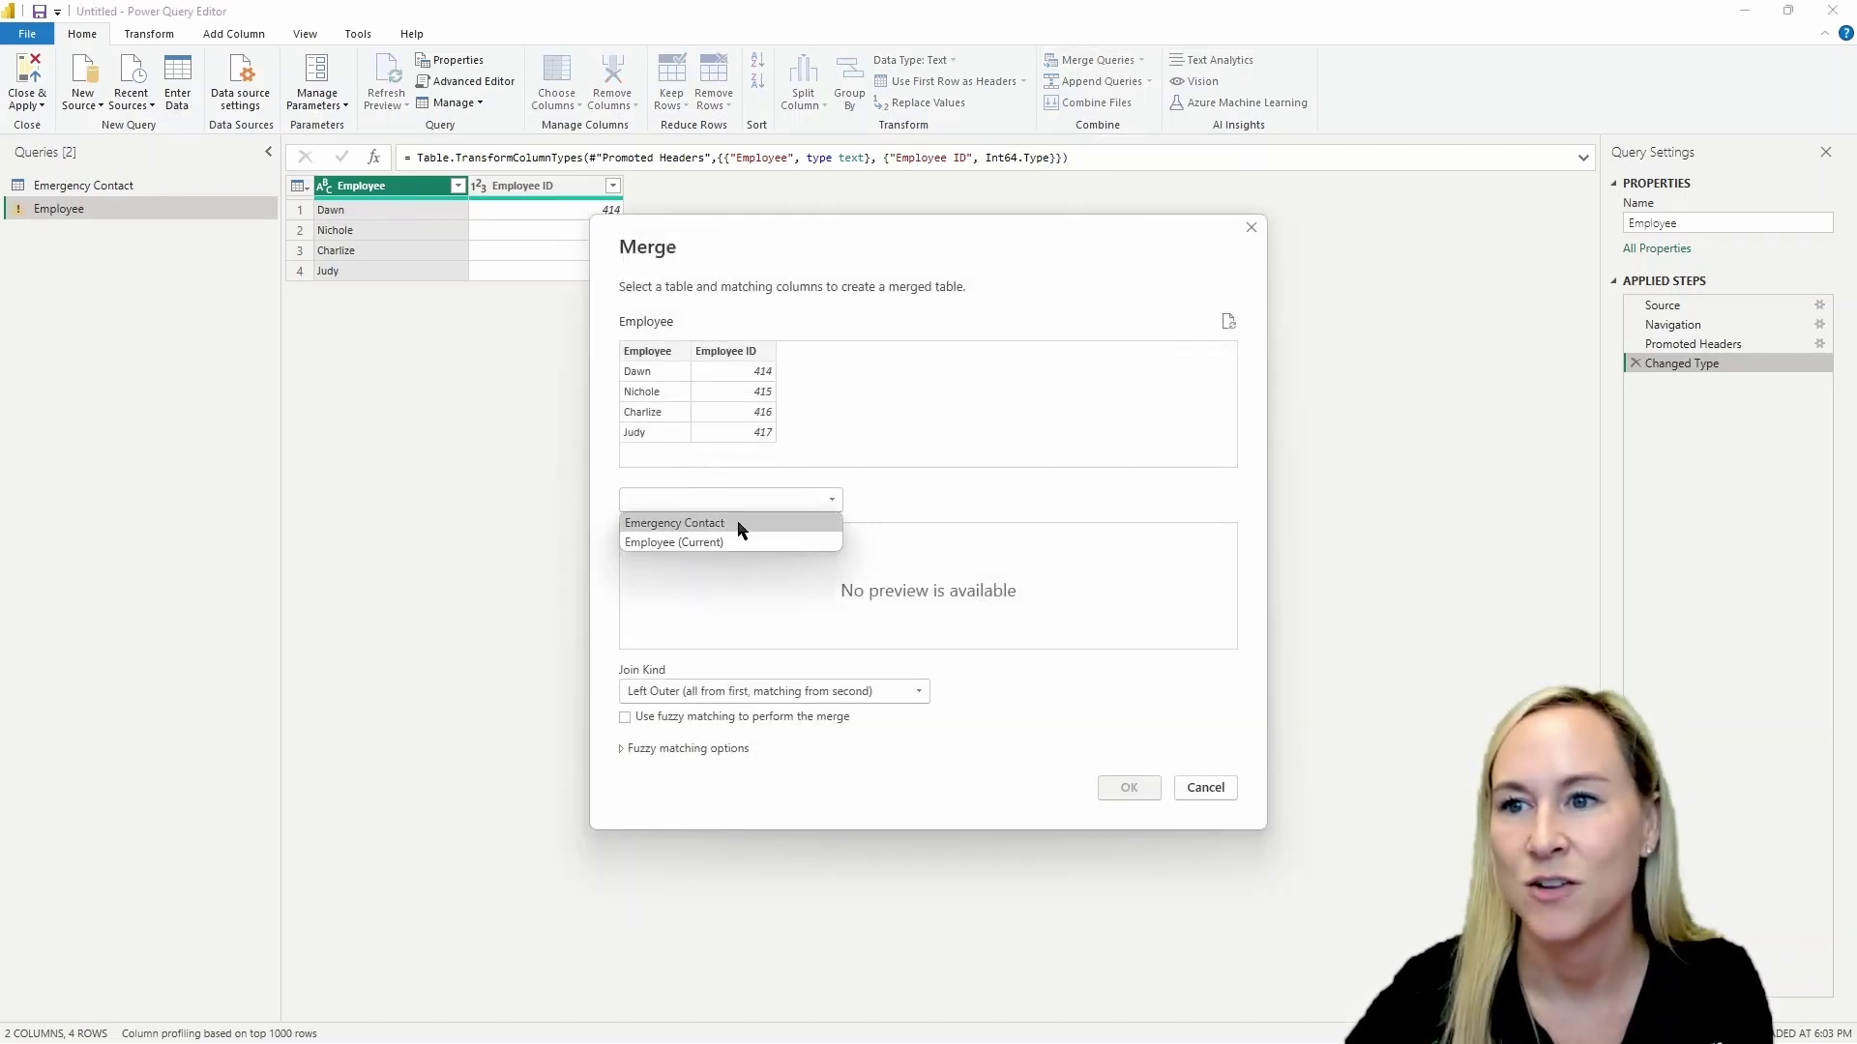
{"action": "left_click", "coordinate": [741, 525]}
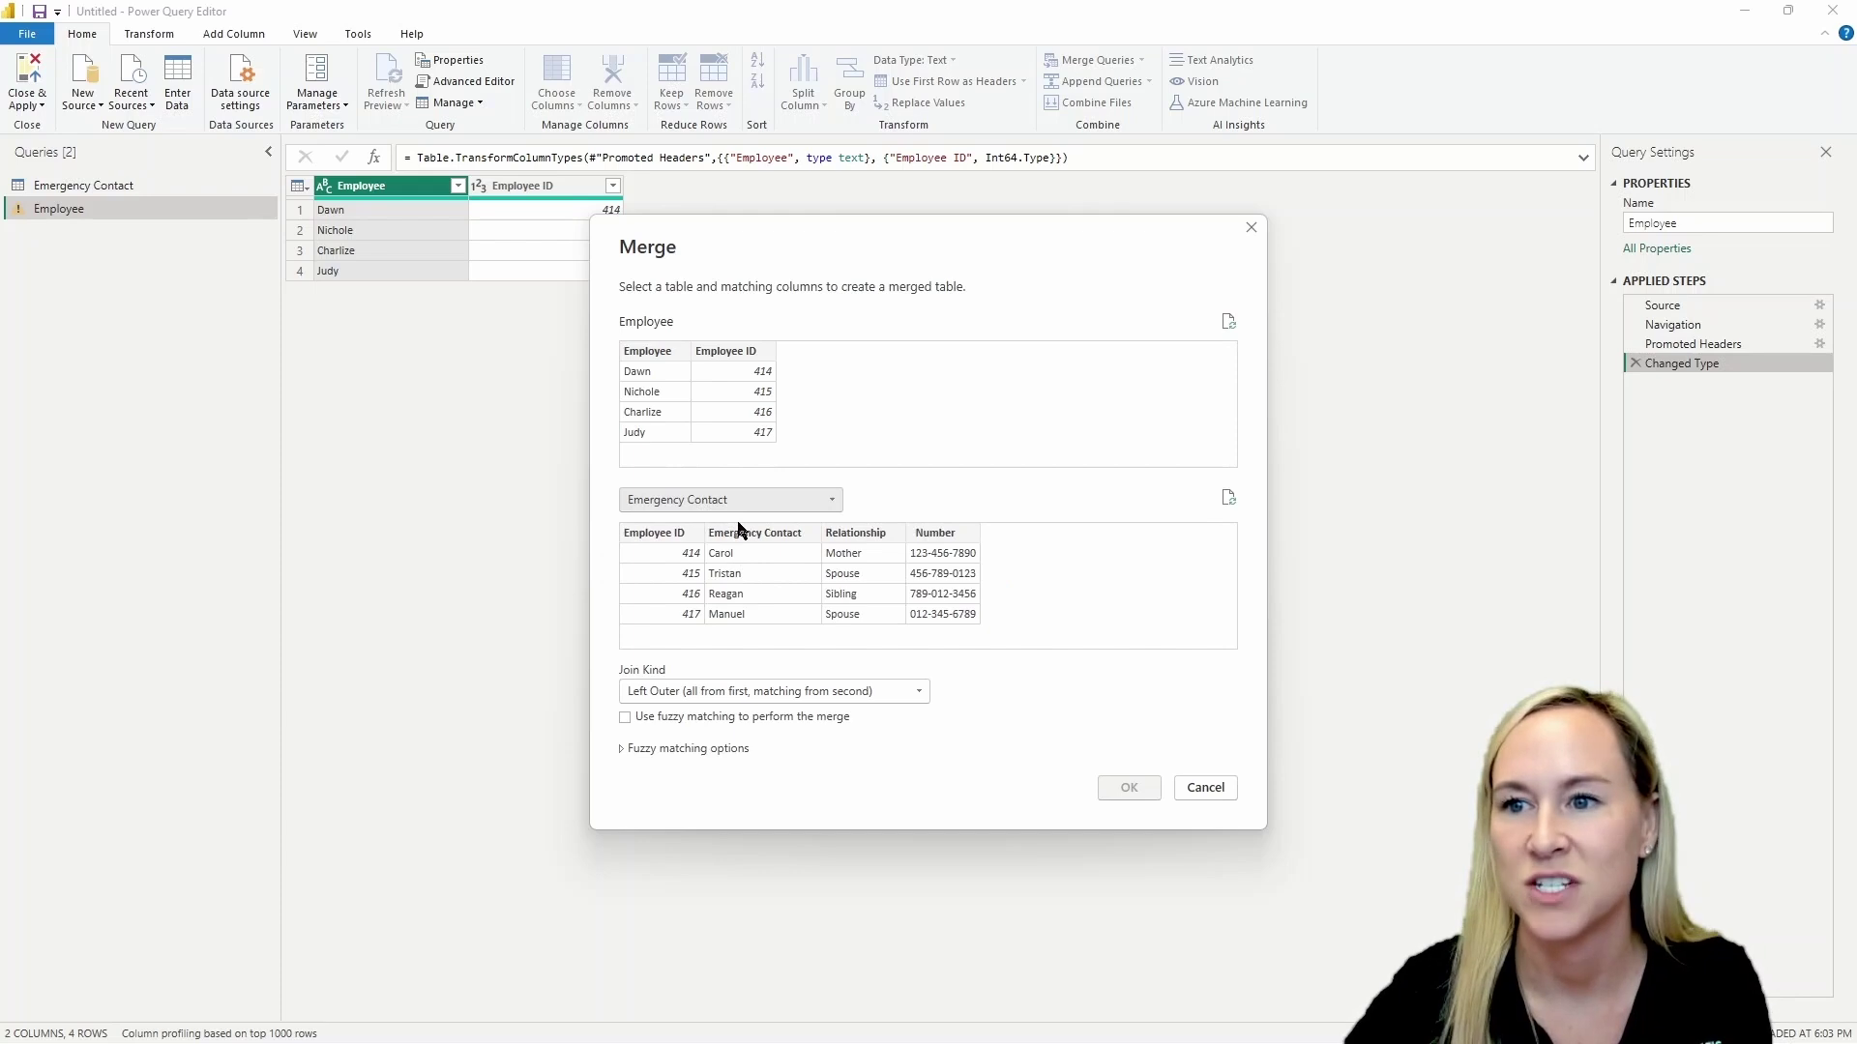
{"action": "left_click", "coordinate": [764, 351]}
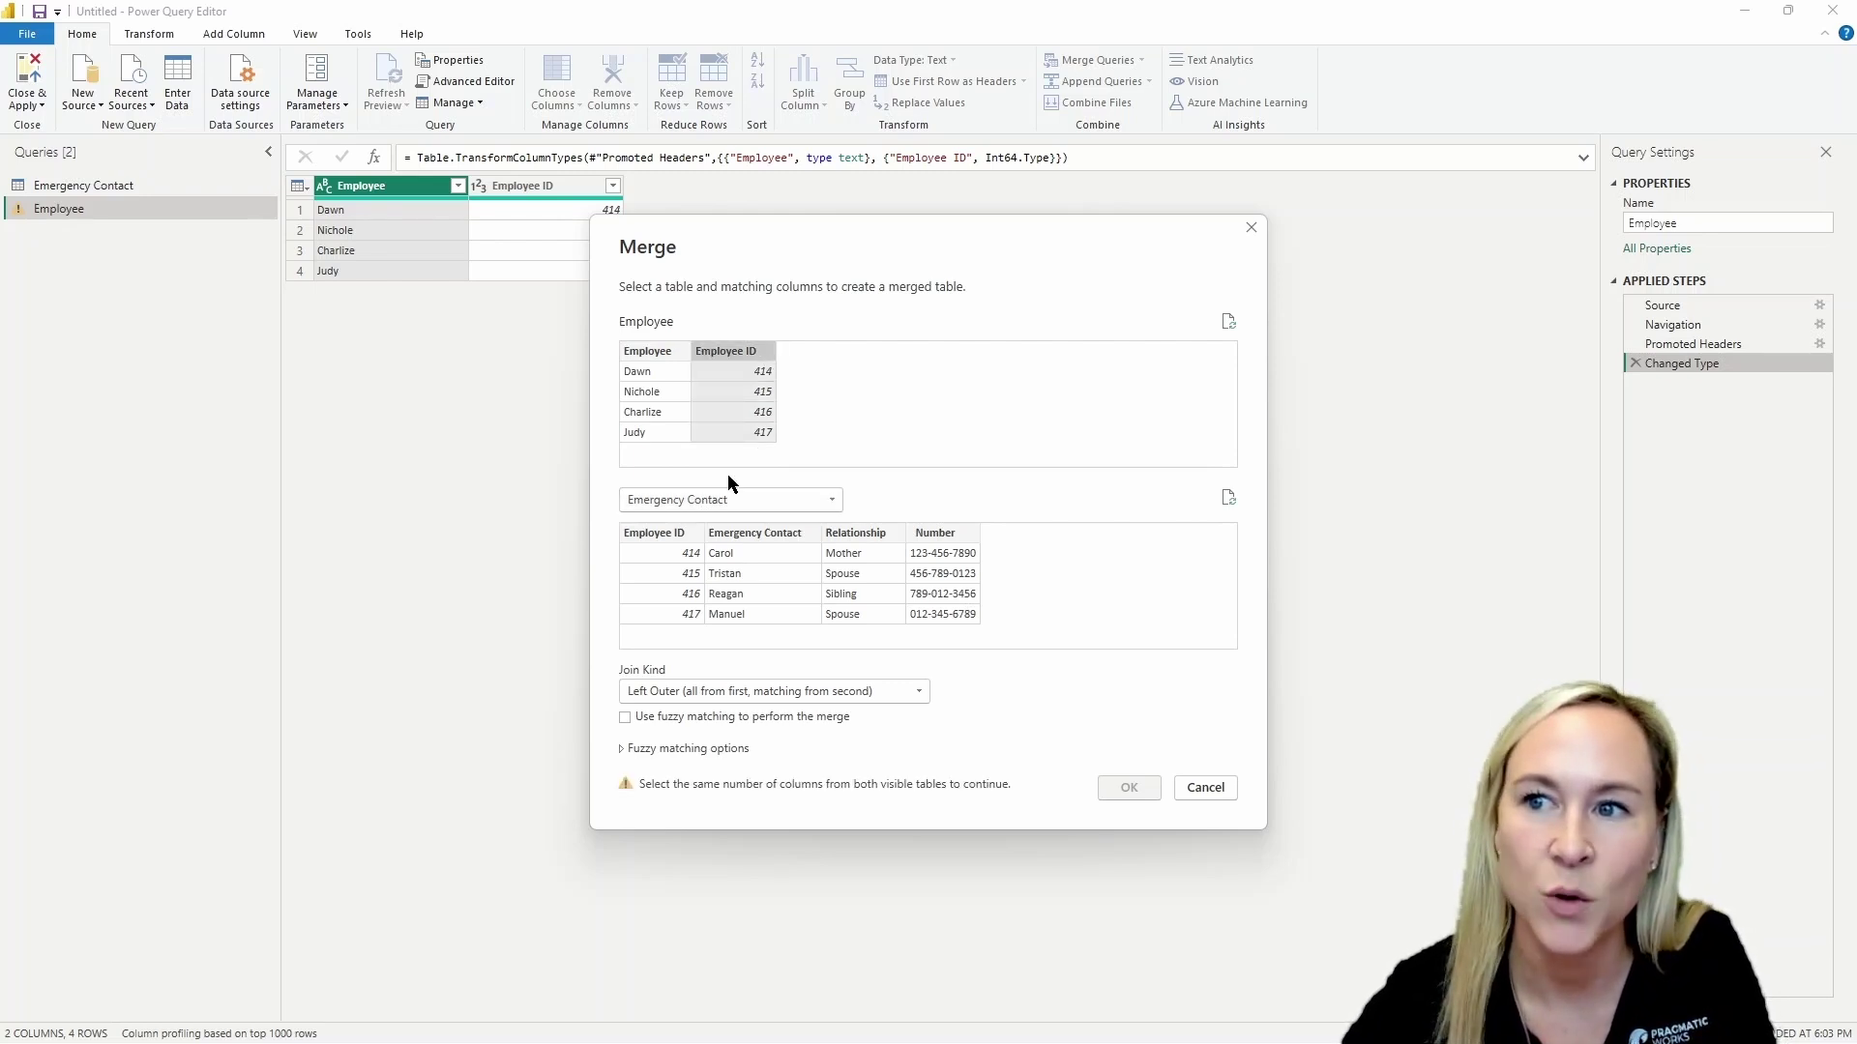
{"action": "left_click", "coordinate": [663, 542]}
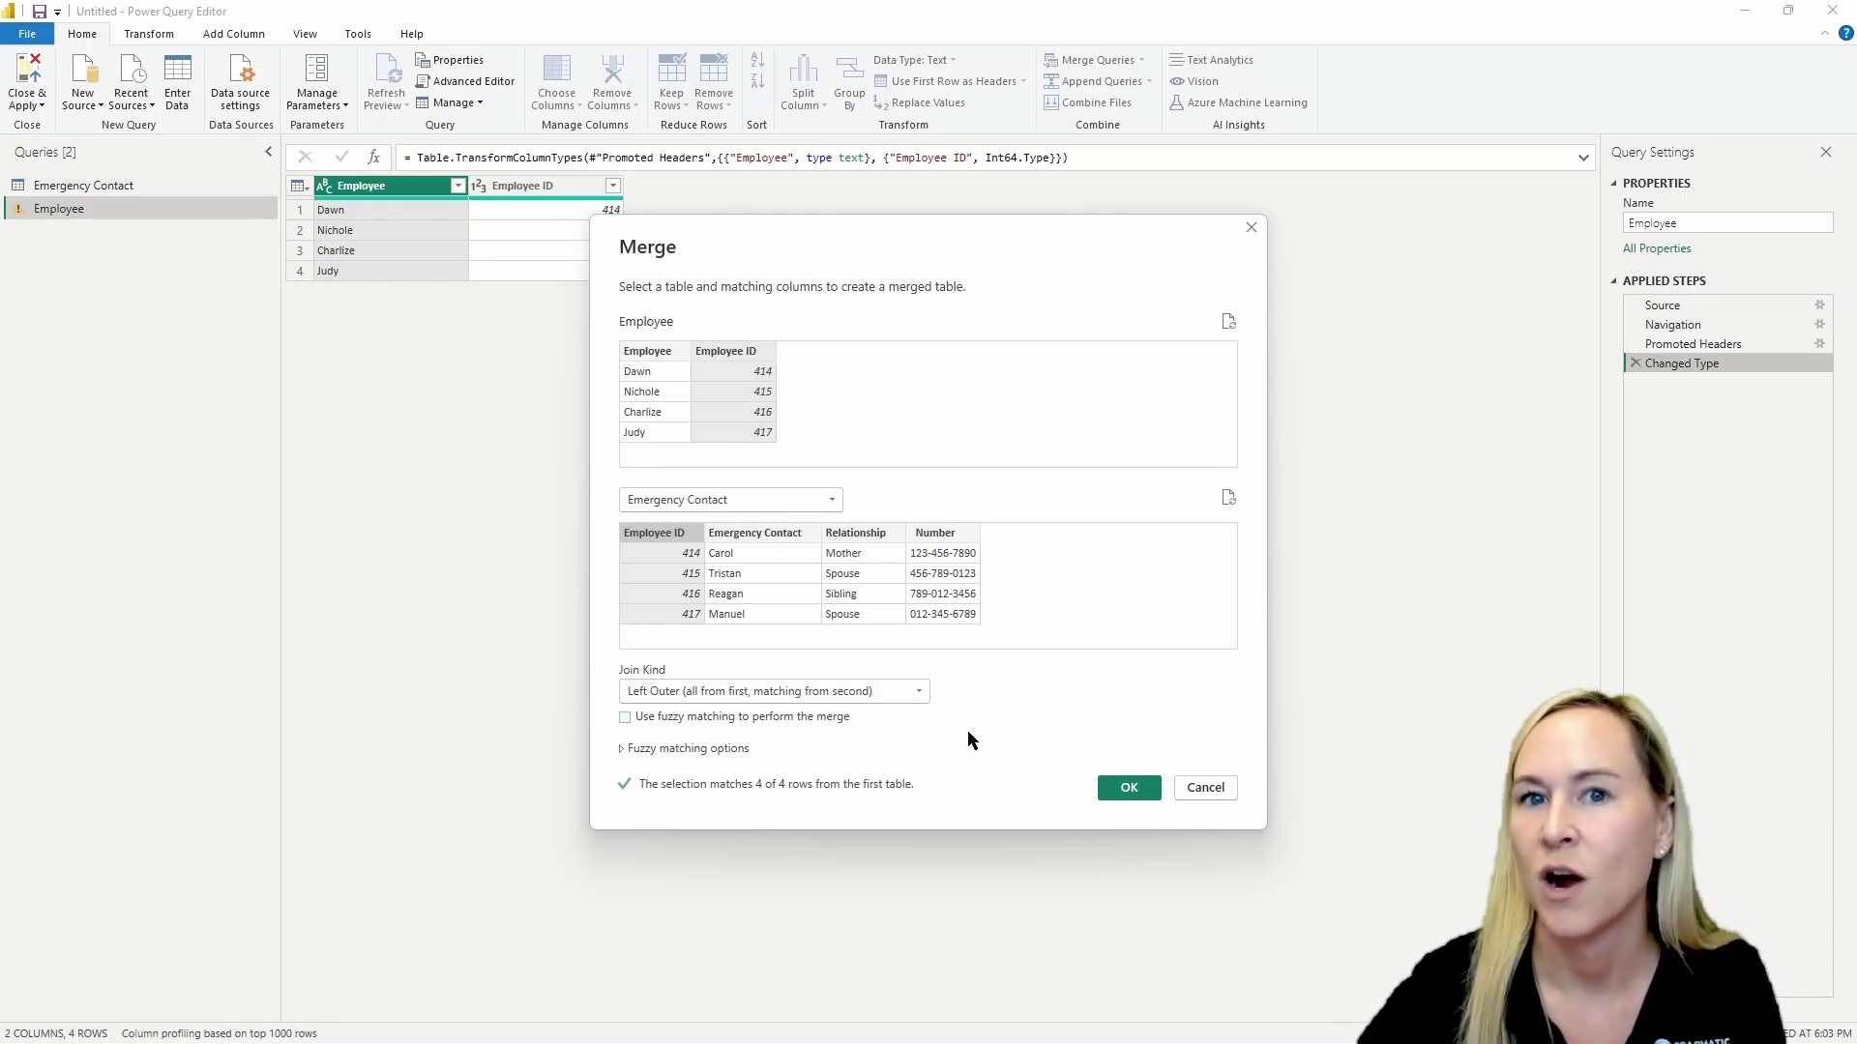
{"action": "left_click", "coordinate": [1121, 795]}
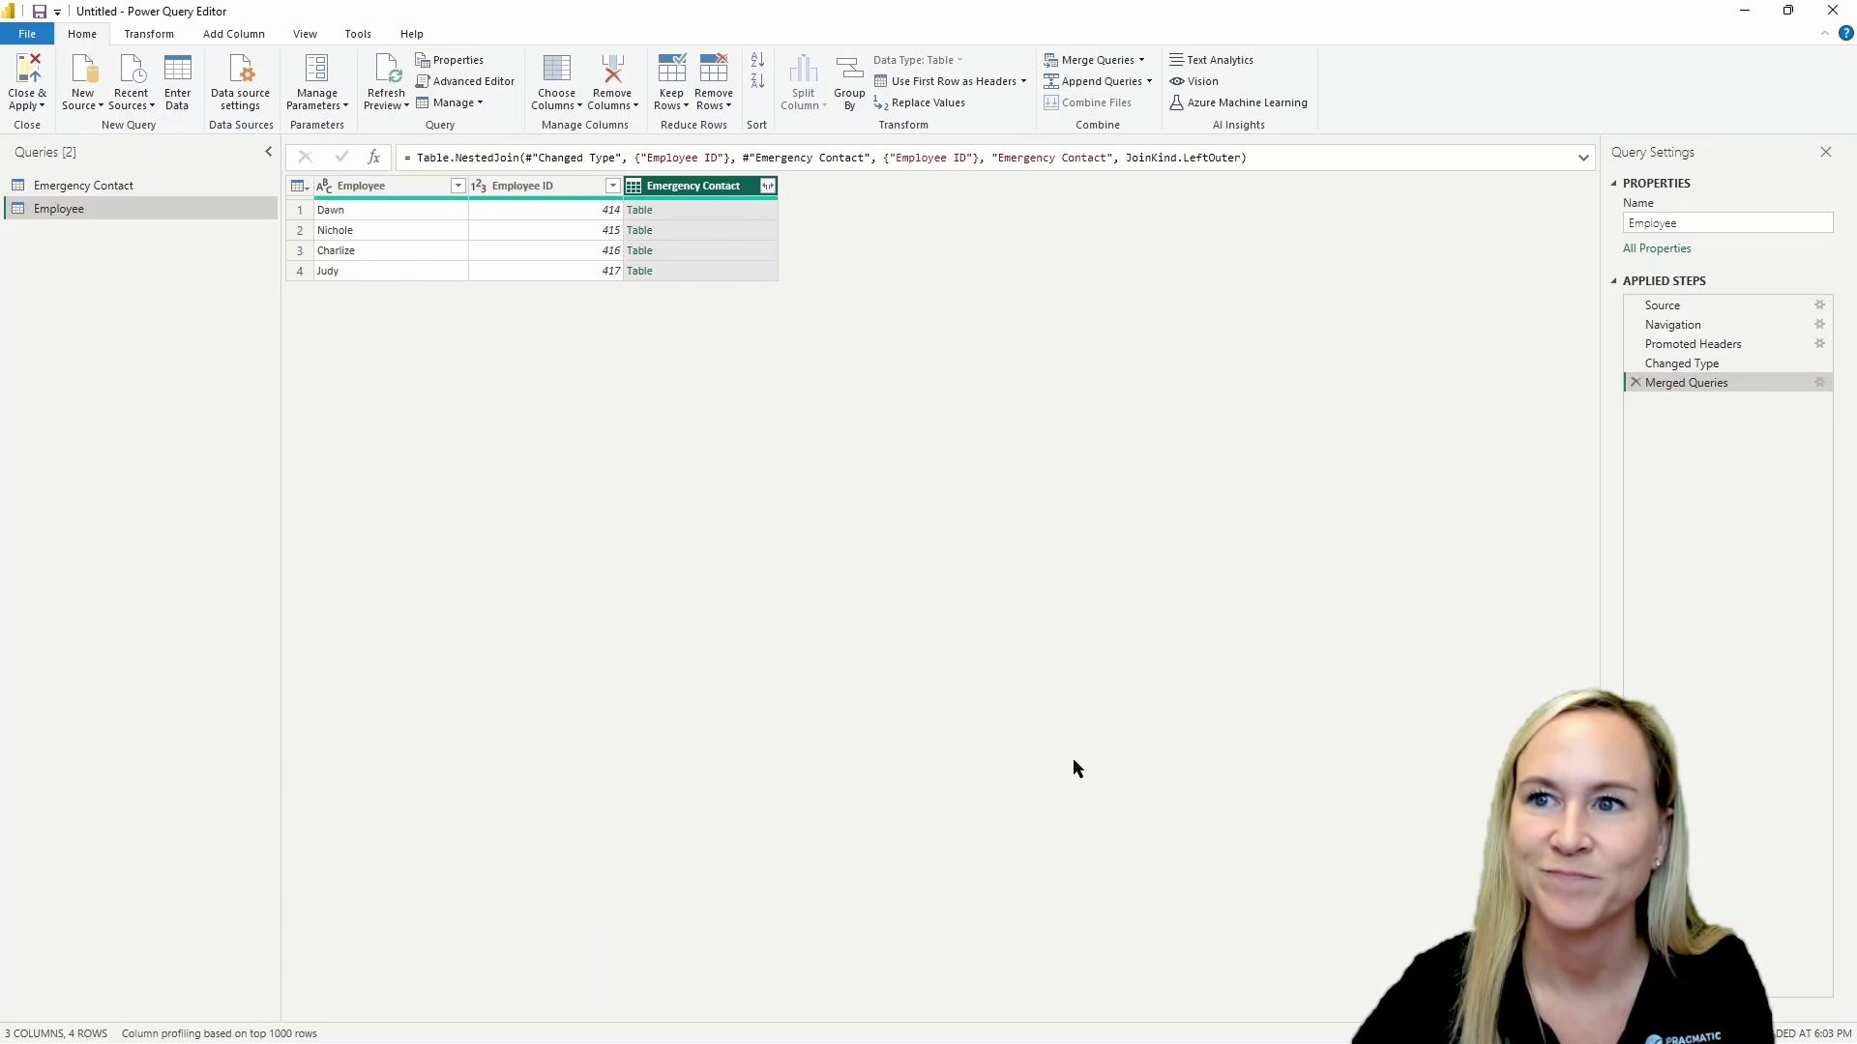
Step: Expand the merged Emergency Contact column to Emergency Contact, Relationship and Number, excluding Employee ID and the original column name prefix
{"action": "left_click", "coordinate": [769, 187]}
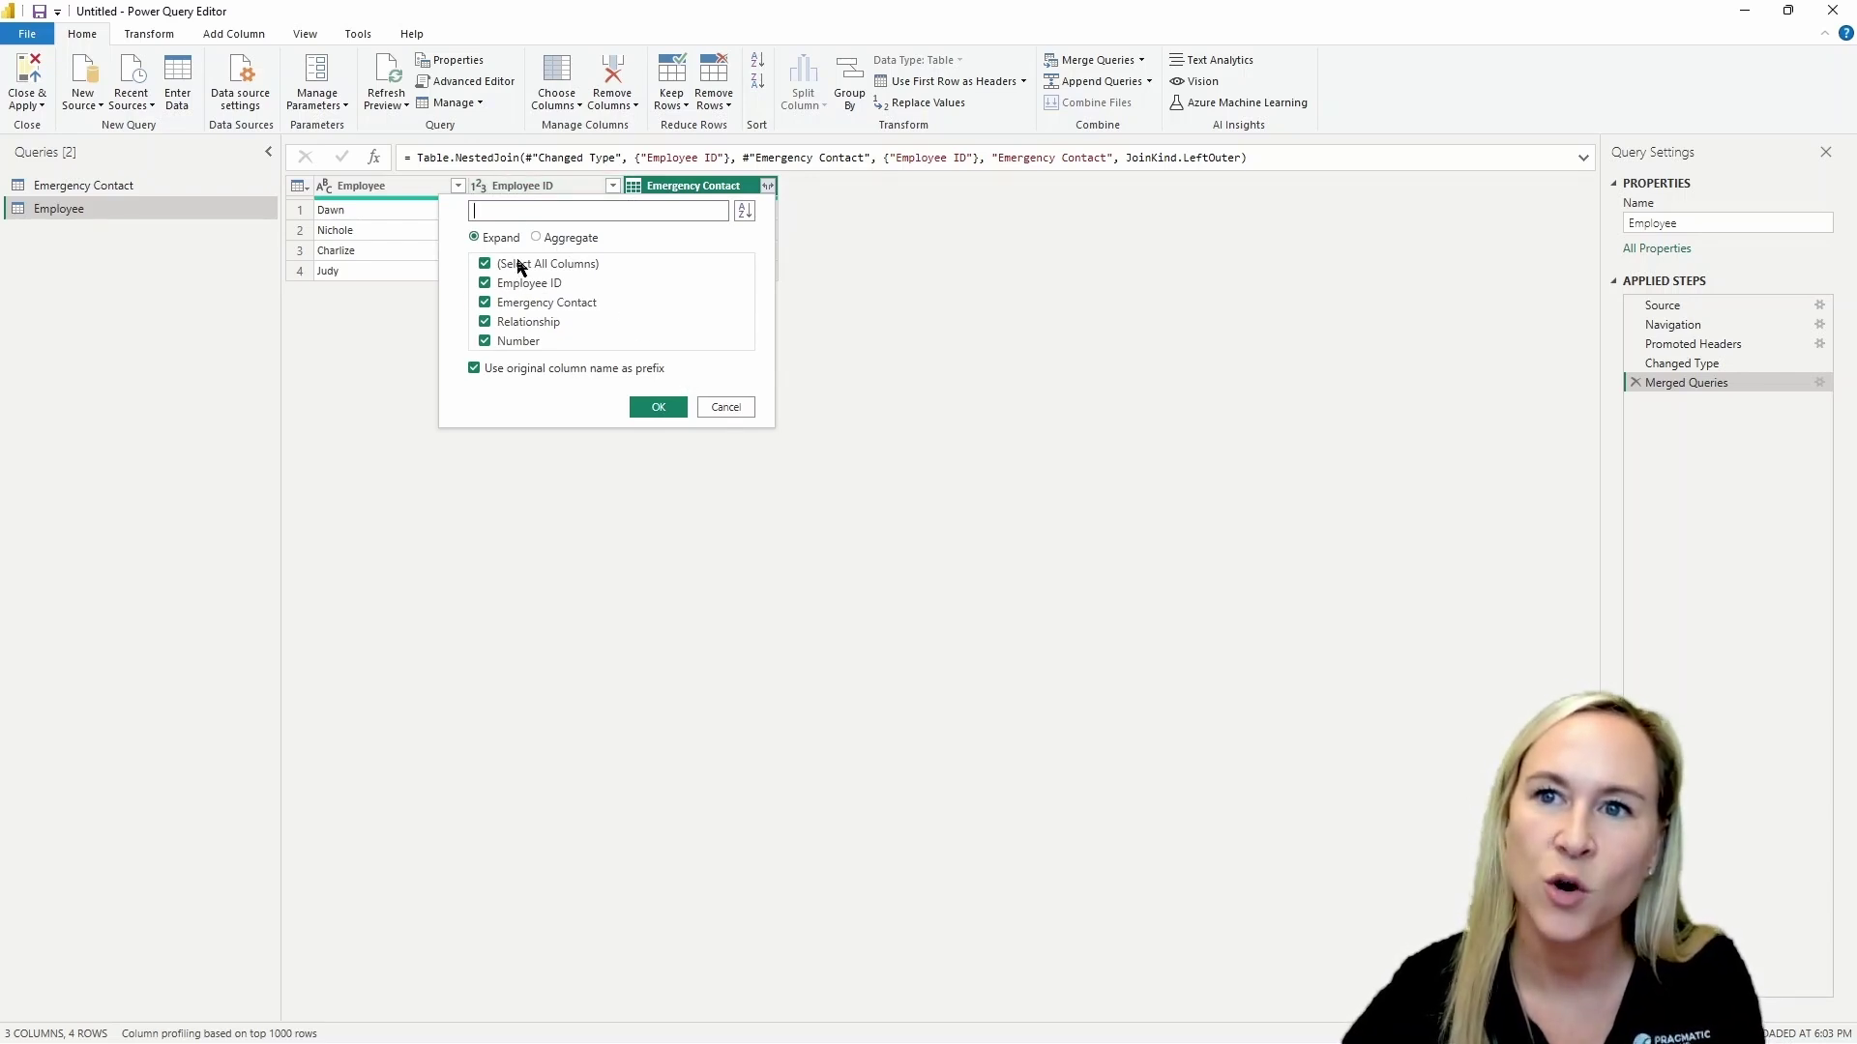
{"action": "left_click", "coordinate": [488, 285]}
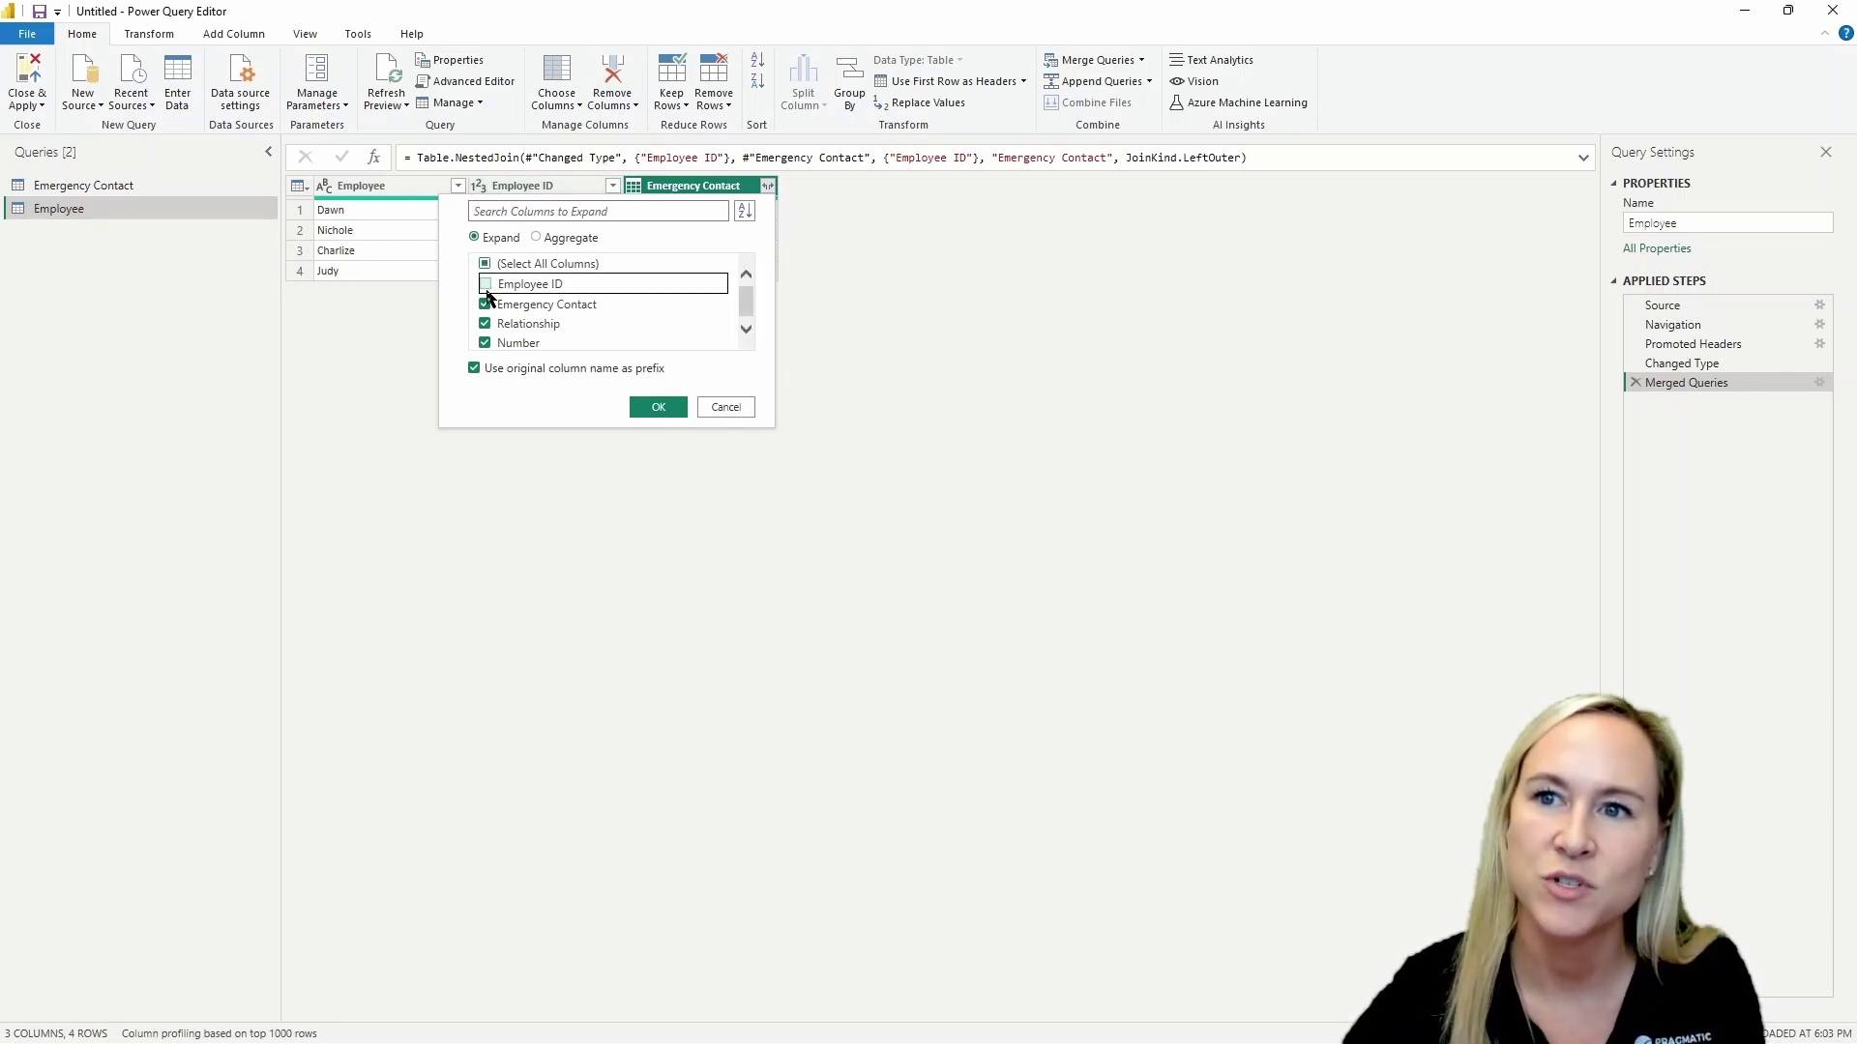
{"action": "left_click", "coordinate": [514, 369]}
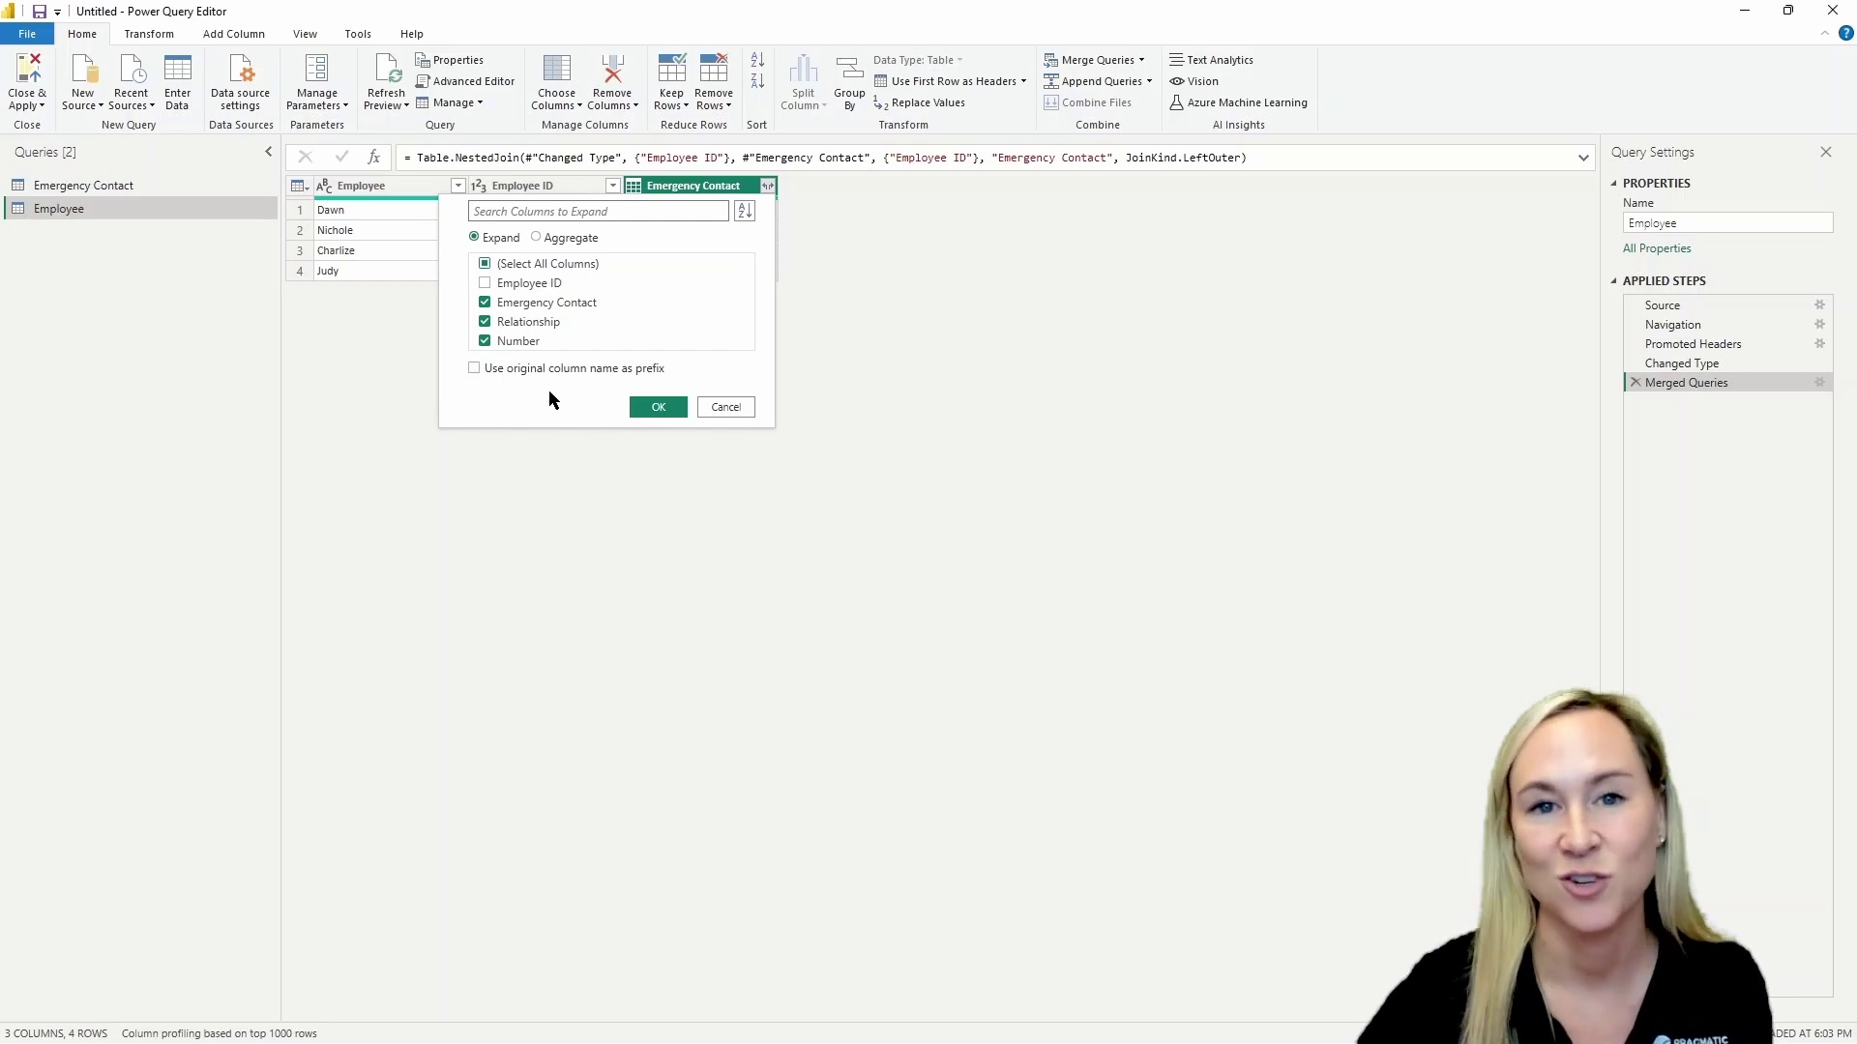
{"action": "left_click", "coordinate": [657, 407]}
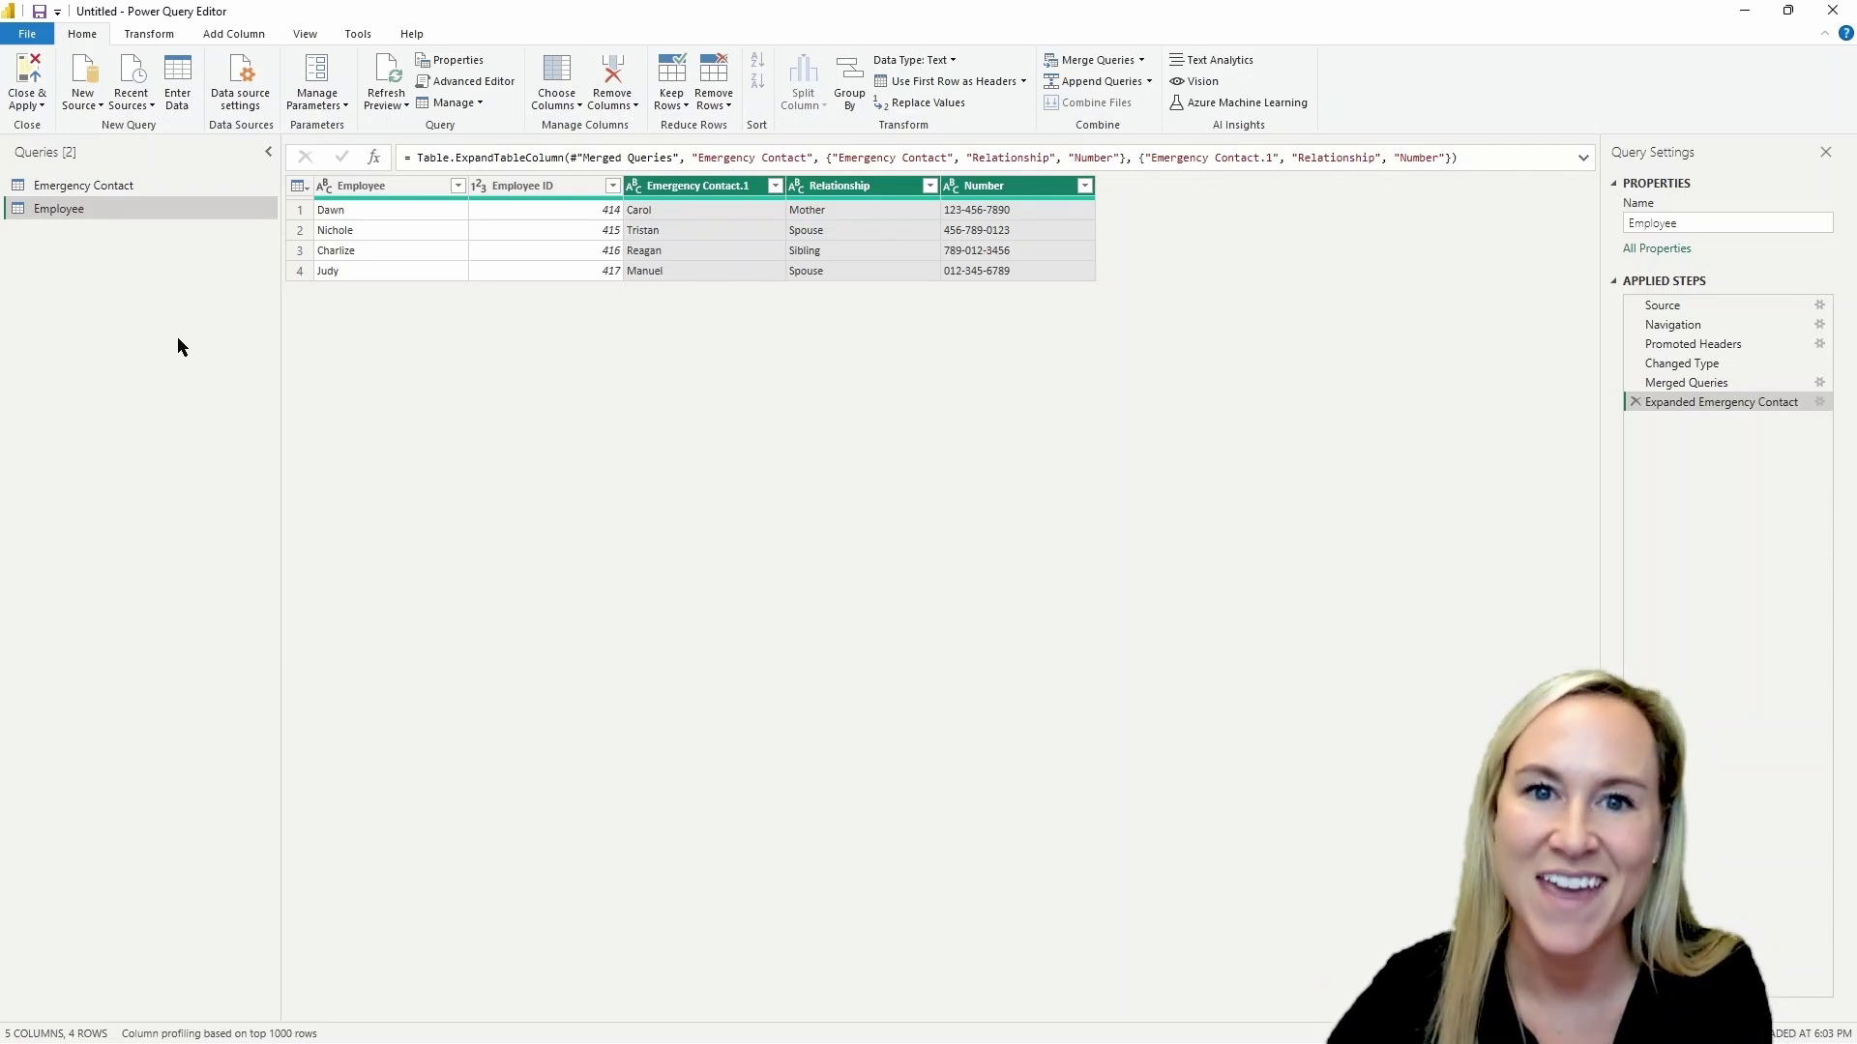
Step: Disable load for the Emergency Contact query, reselect the Employee query, and switch to the Sample Question #2 slide
{"action": "right_click", "coordinate": [114, 191]}
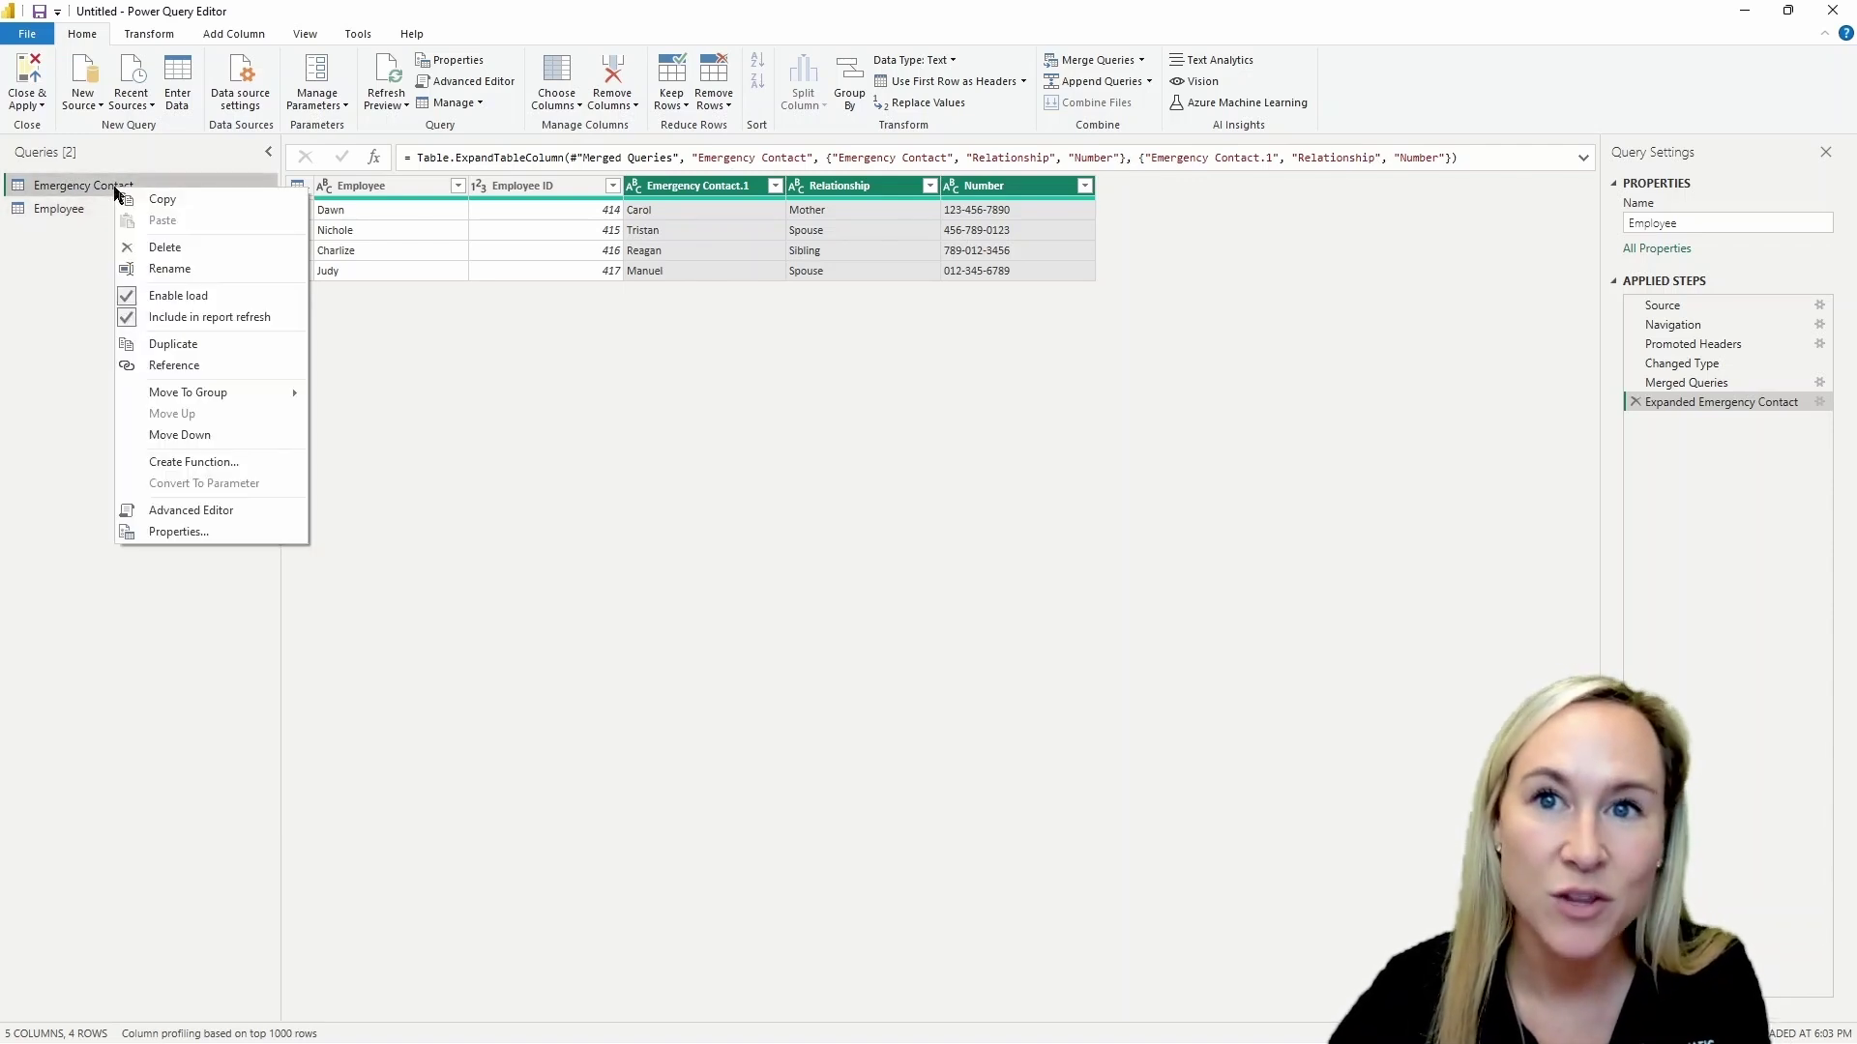
{"action": "left_click", "coordinate": [225, 300]}
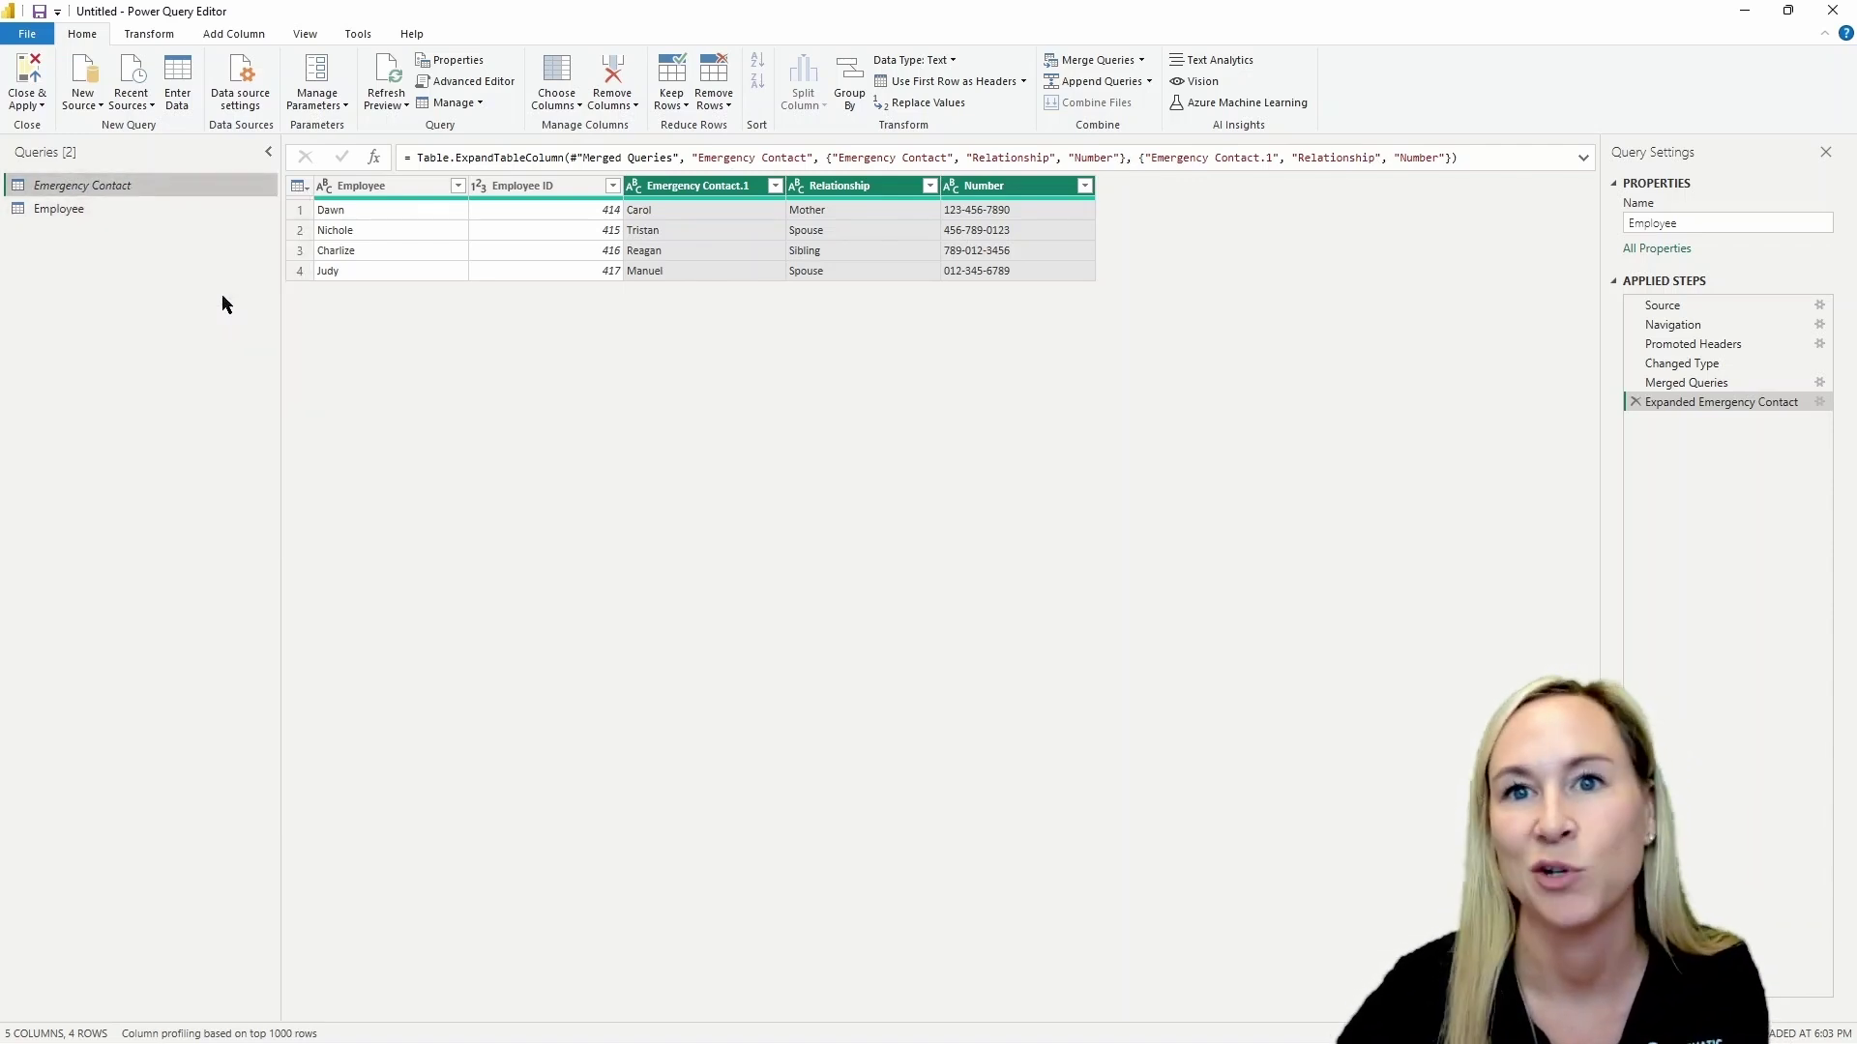
{"action": "left_click", "coordinate": [89, 215]}
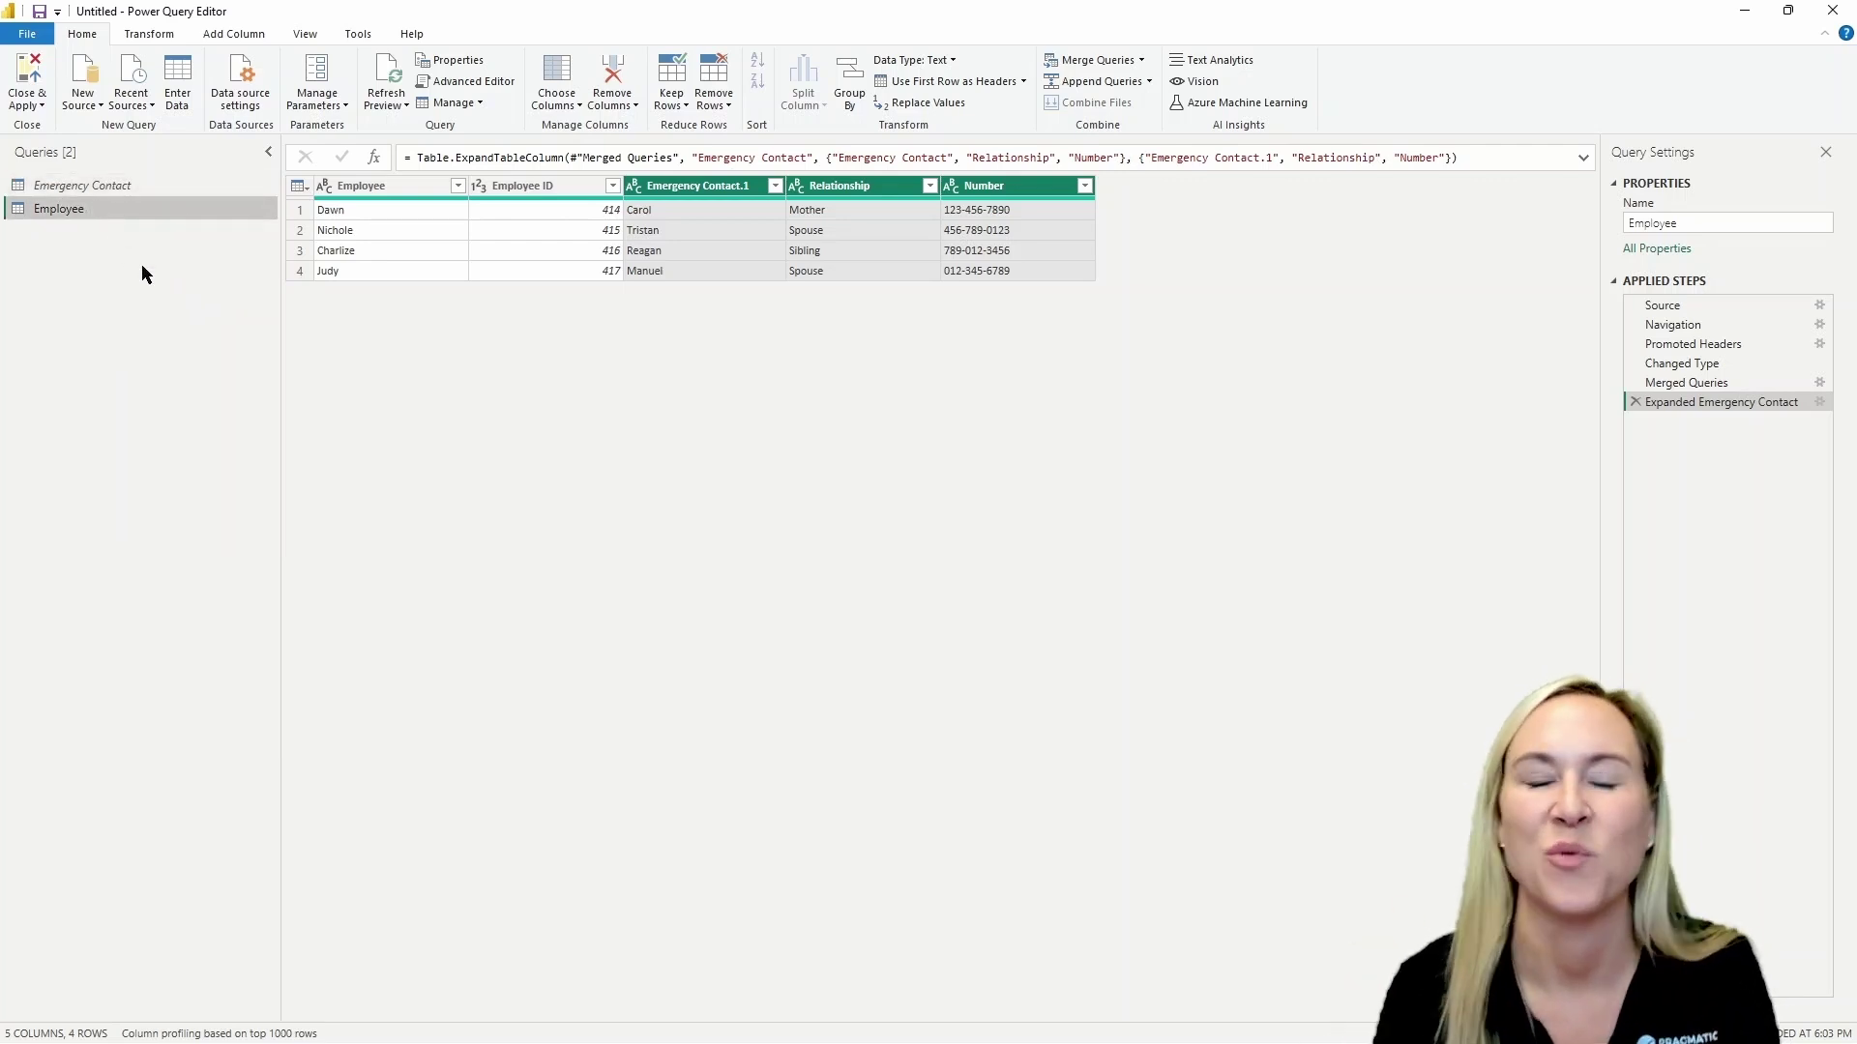
{"action": "key", "text": "alt+Tab"}
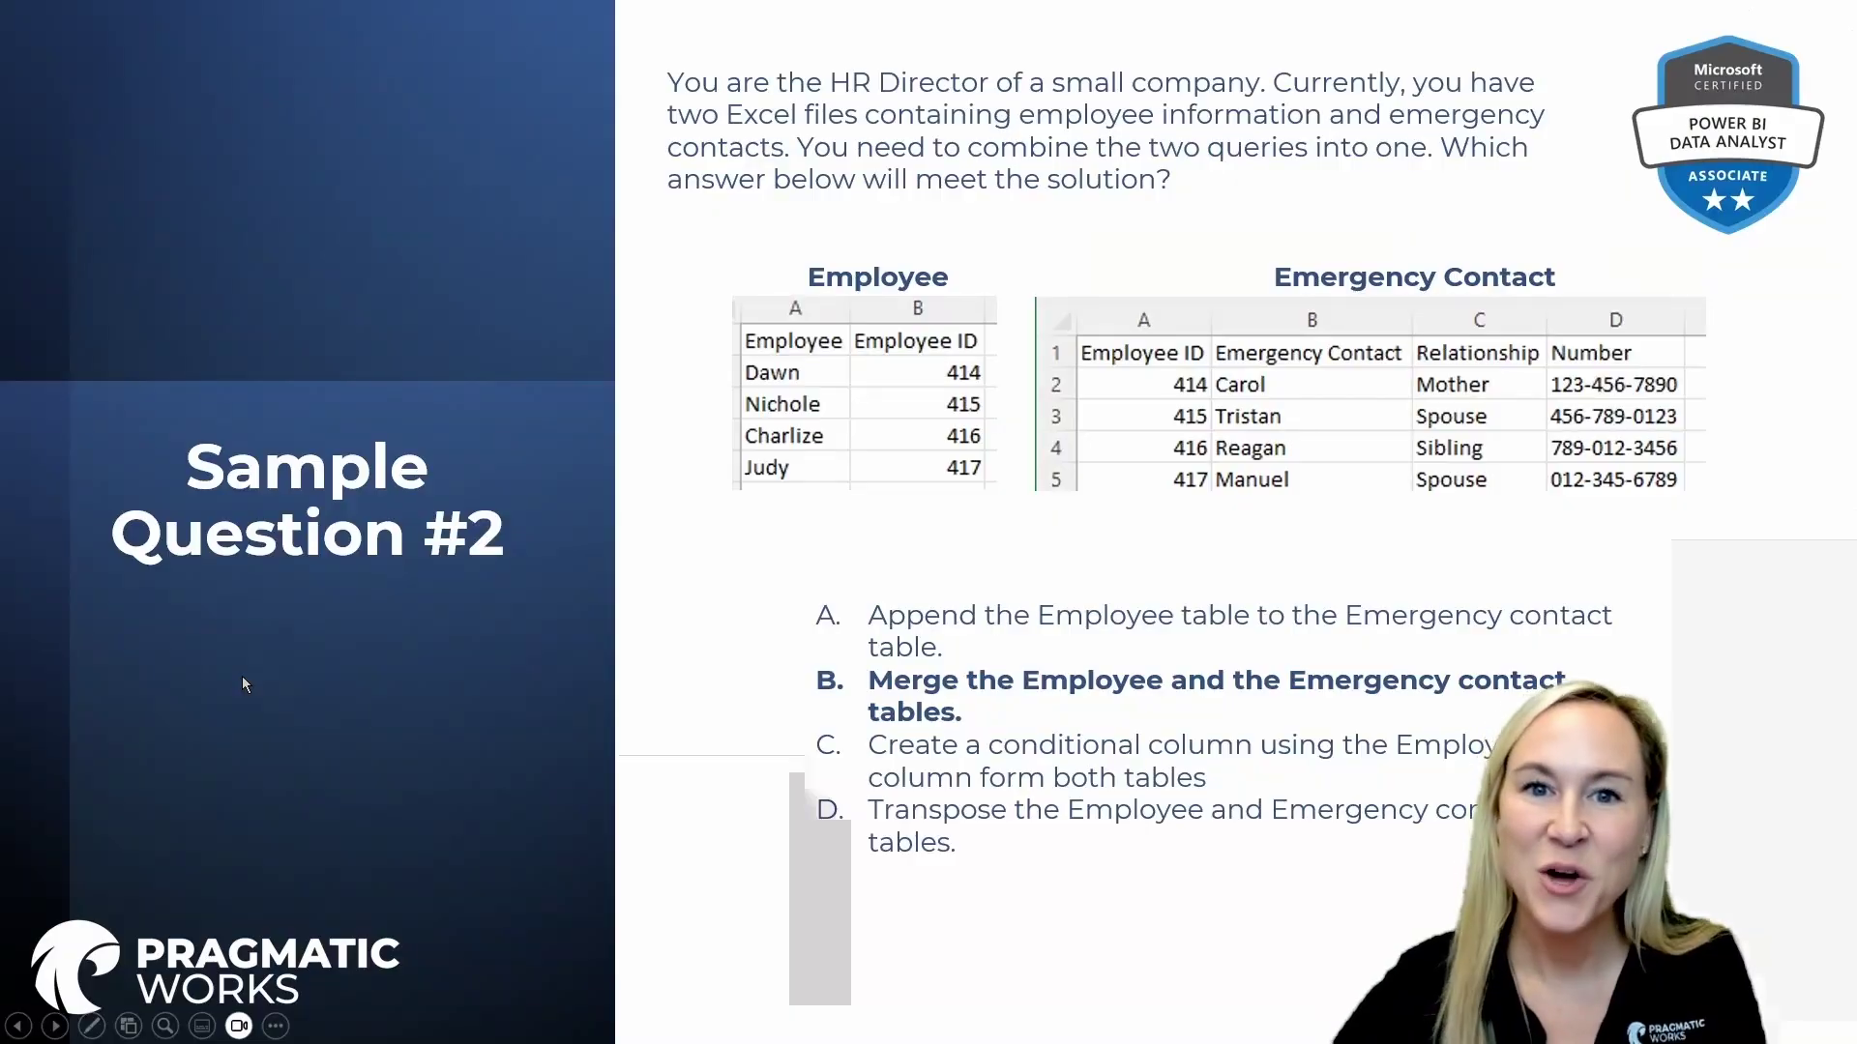